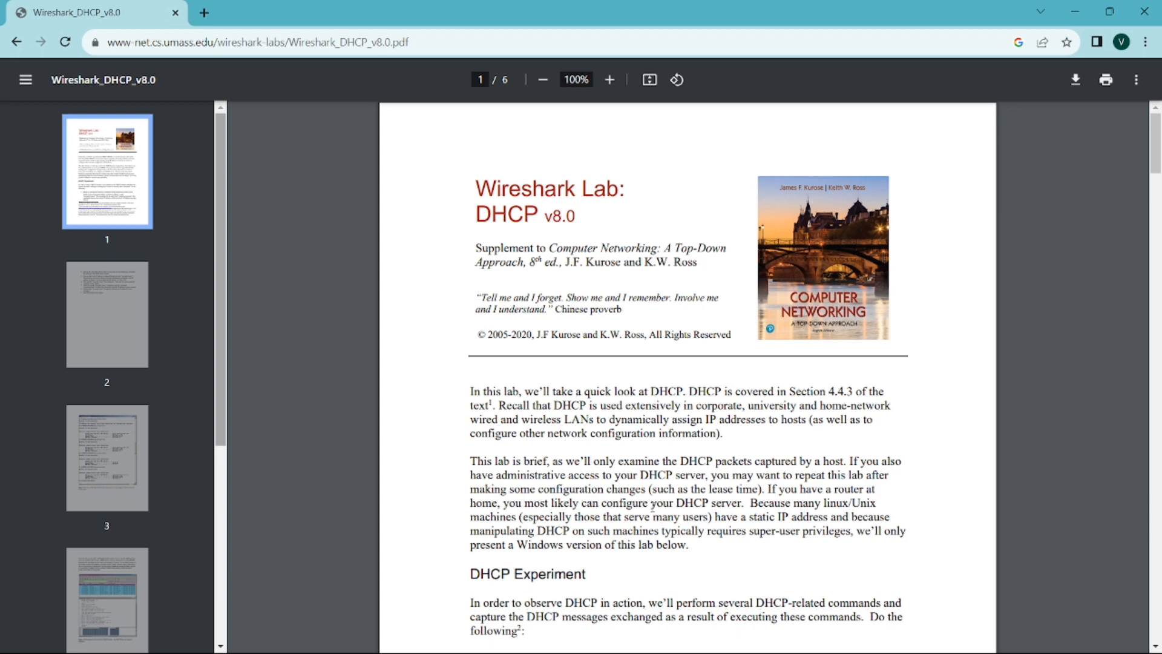
Read the DHCP Experiment section of the lab PDF up to instruction 1 about opening the Windows Command Prompt.
{"action": "scroll", "coordinate": [687, 471], "scroll_direction": "down", "scroll_amount": 1}
{"action": "scroll", "coordinate": [664, 470], "scroll_direction": "down", "scroll_amount": 3}
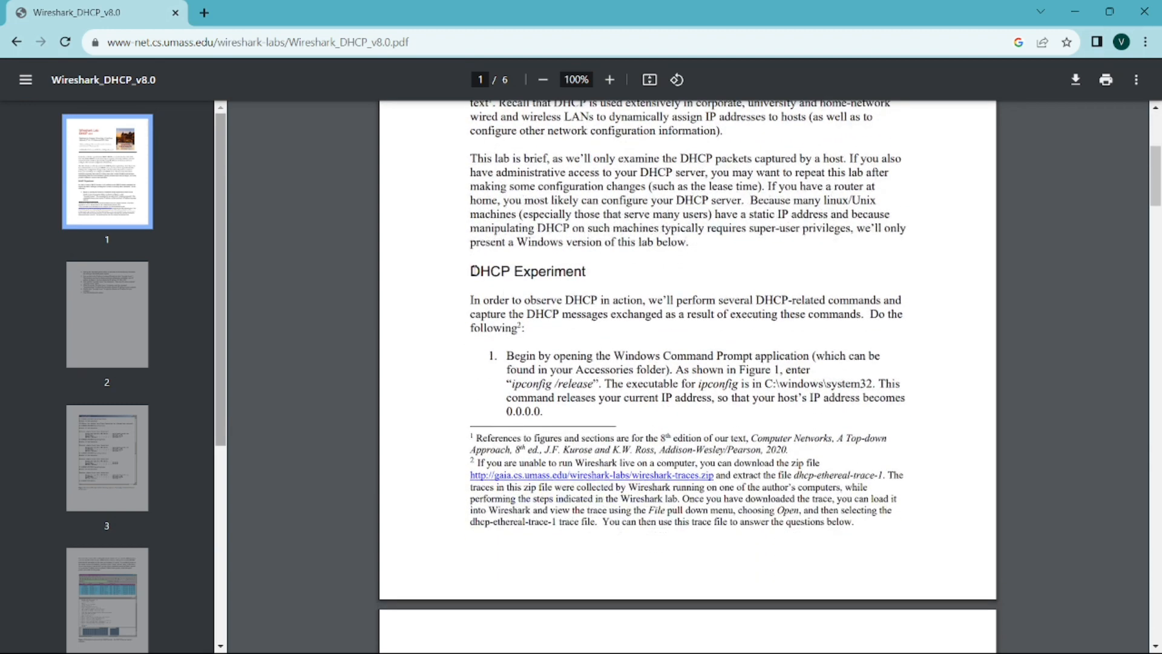
{"action": "left_click_drag", "start_coordinate": [475, 271], "coordinate": [594, 270]}
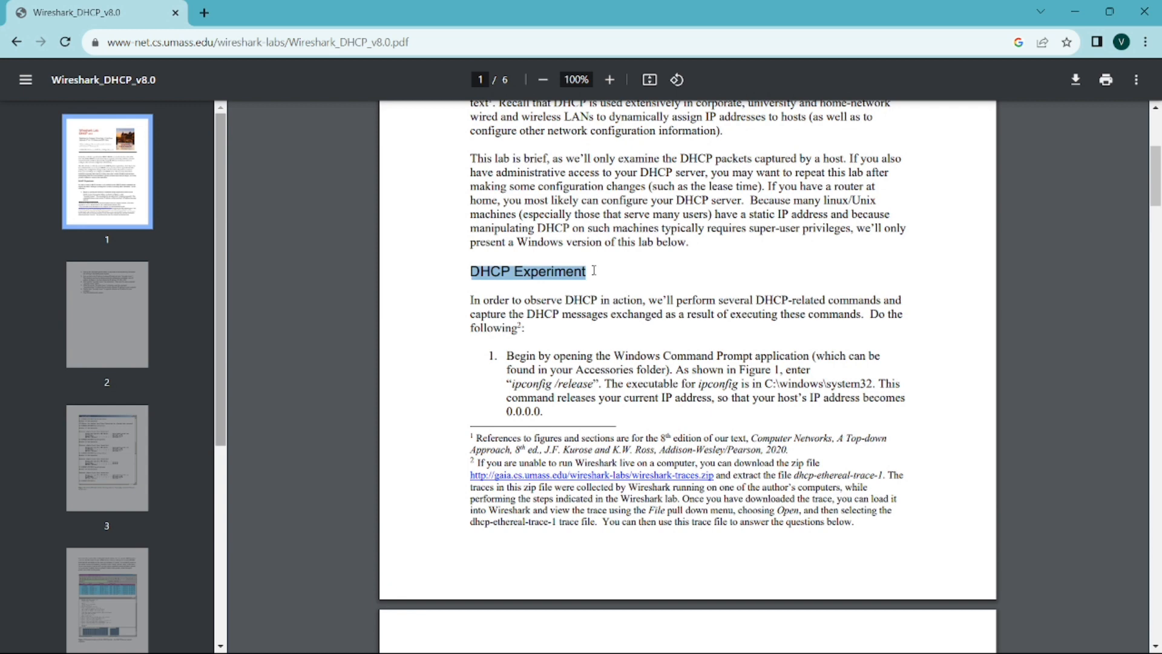
{"action": "left_click", "coordinate": [490, 357]}
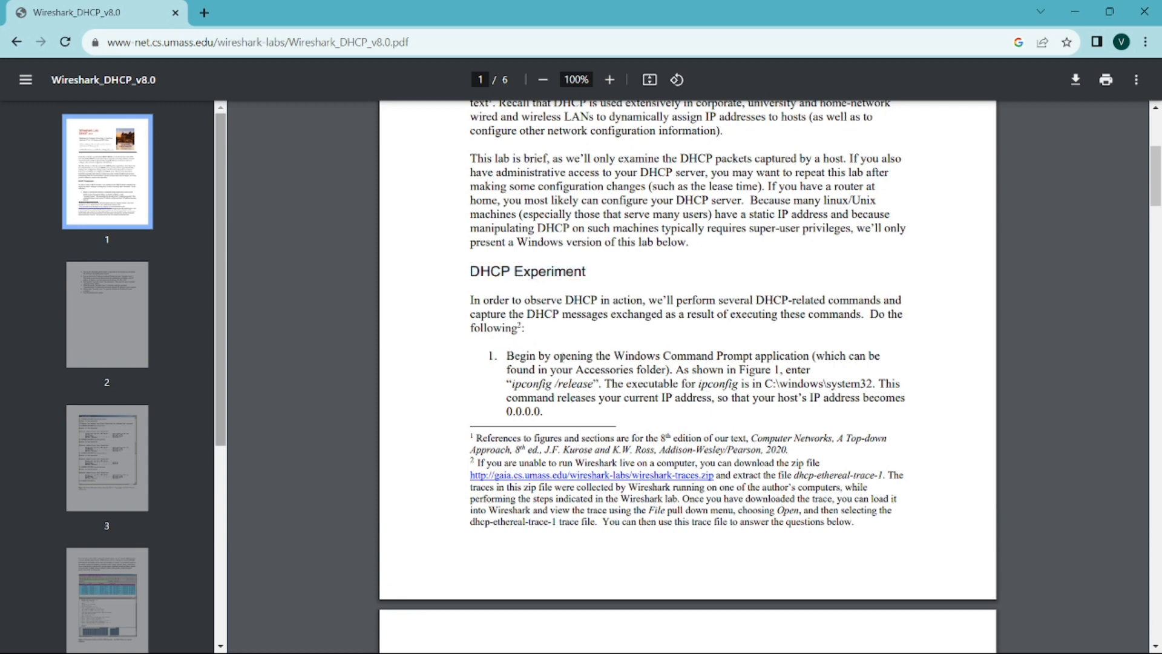
{"action": "left_click_drag", "start_coordinate": [562, 357], "coordinate": [816, 355]}
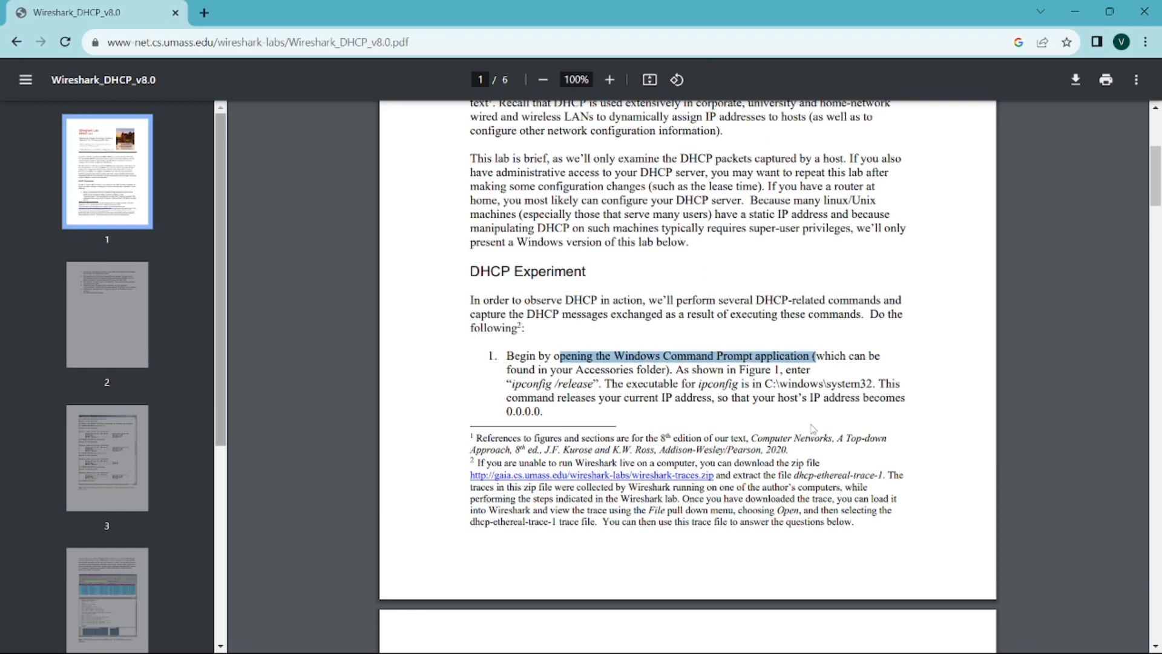
Switch to the open Command Prompt window.
{"action": "key", "text": "super+Tab"}
{"action": "key", "text": "Right"}
{"action": "key", "text": "Right"}
{"action": "key", "text": "Right"}
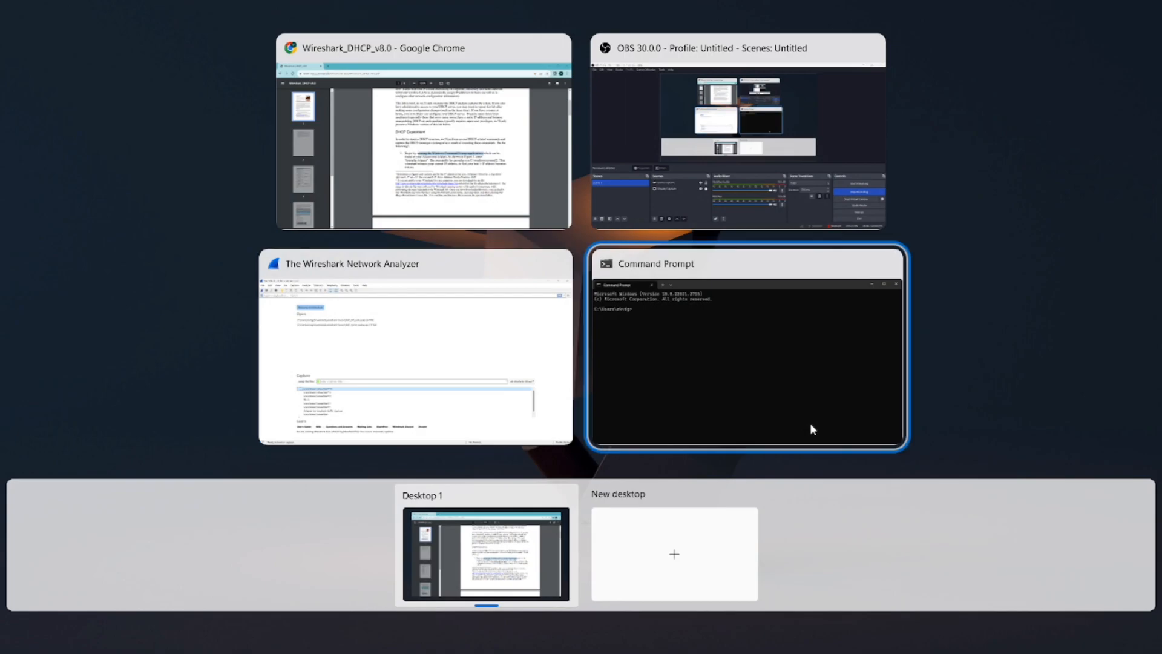
{"action": "key", "text": "Return"}
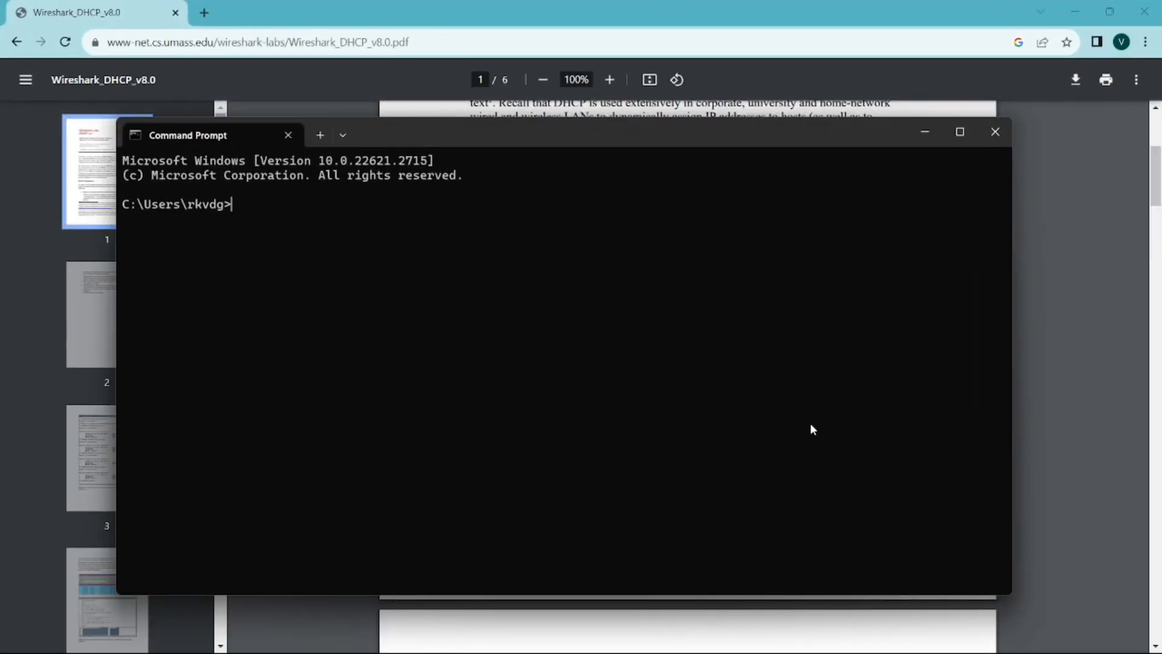
Return to the lab PDF and copy the command ipconfig /release from instruction 1.
{"action": "left_click", "coordinate": [1092, 346]}
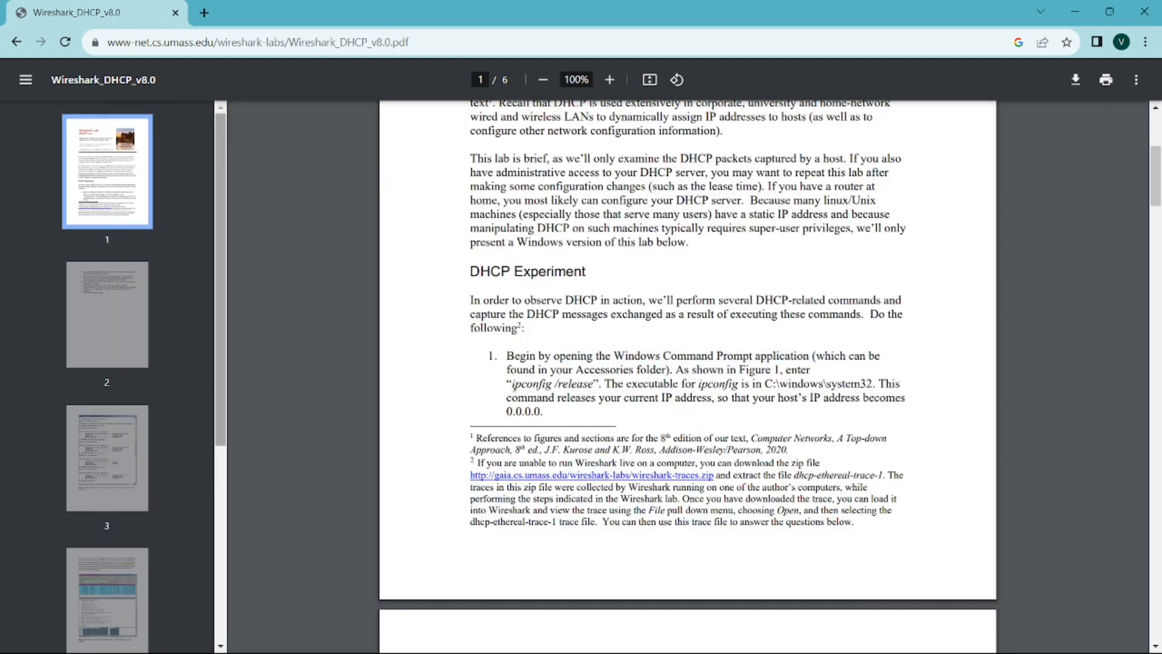
{"action": "left_click_drag", "start_coordinate": [513, 384], "coordinate": [596, 383]}
{"action": "key", "text": "ctrl+c"}
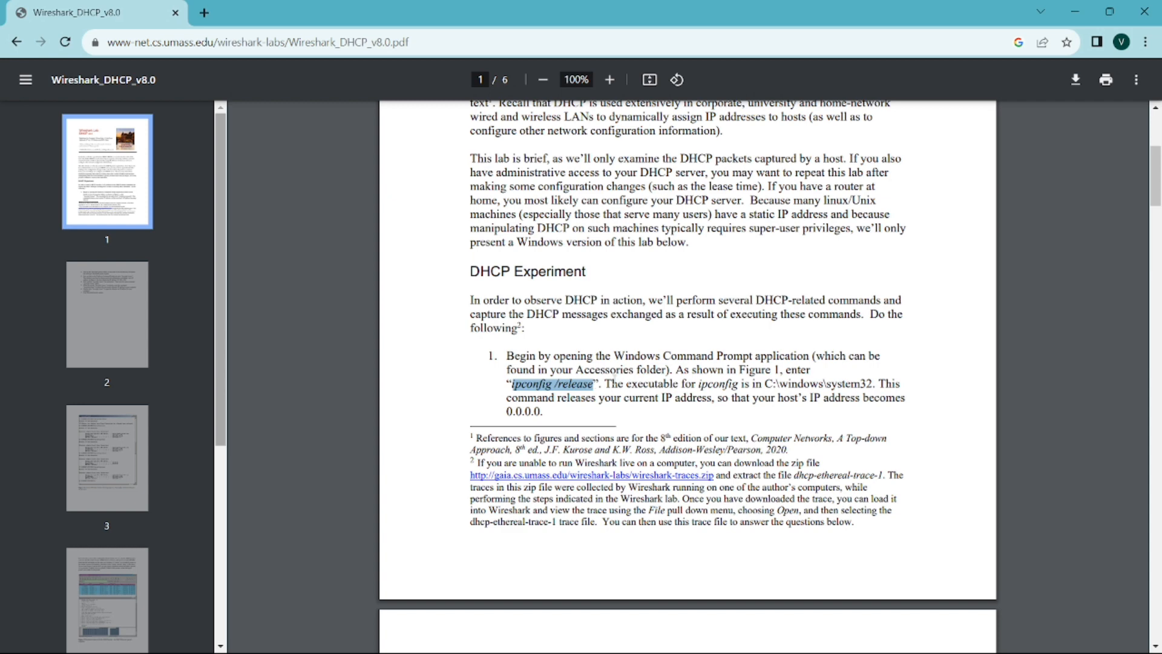
Switch to Command Prompt and paste the copied ipconfig /release command at the prompt.
{"action": "key", "text": "super+Tab"}
{"action": "key", "text": "Escape"}
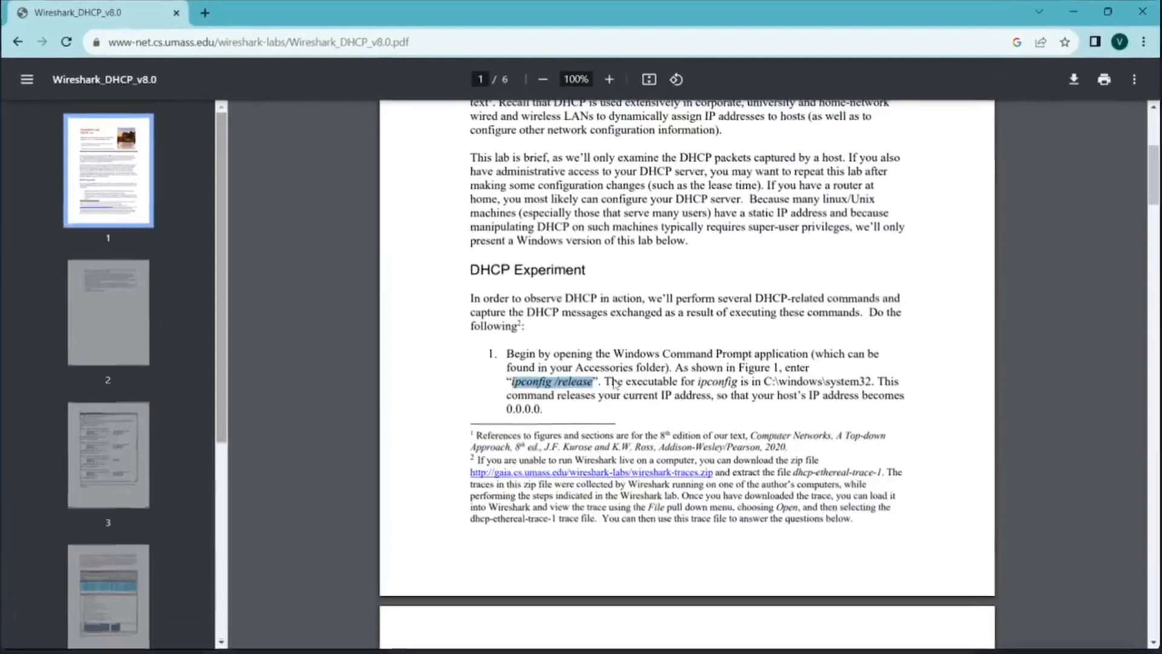
{"action": "key", "text": "super+Tab"}
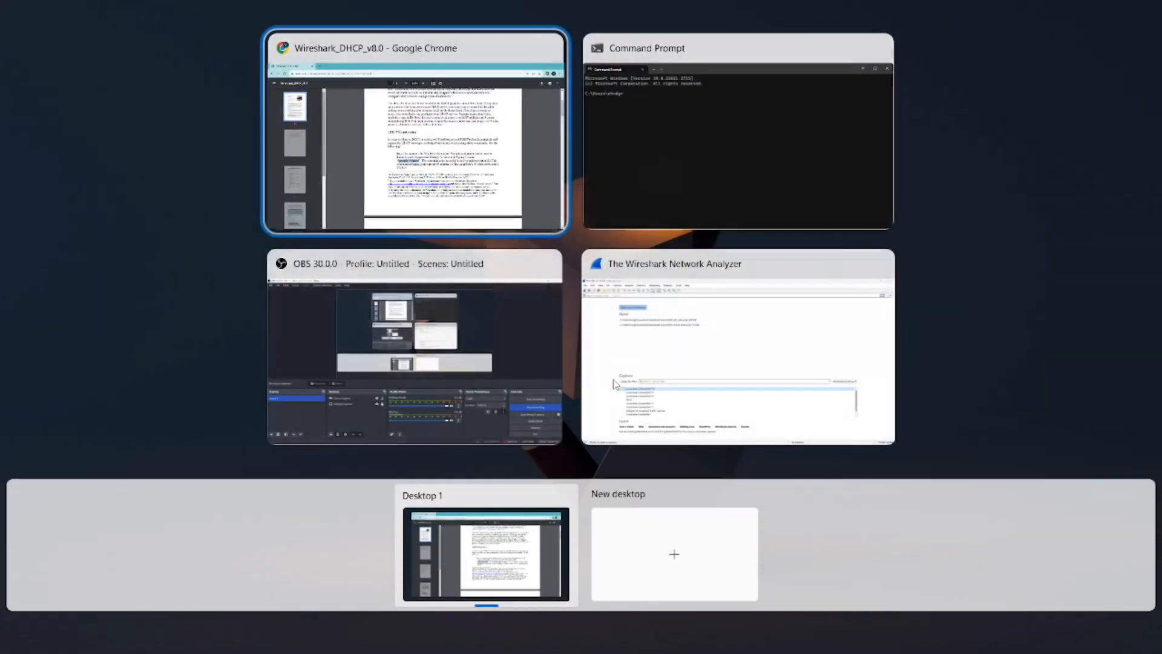
{"action": "key", "text": "Right"}
{"action": "key", "text": "Return"}
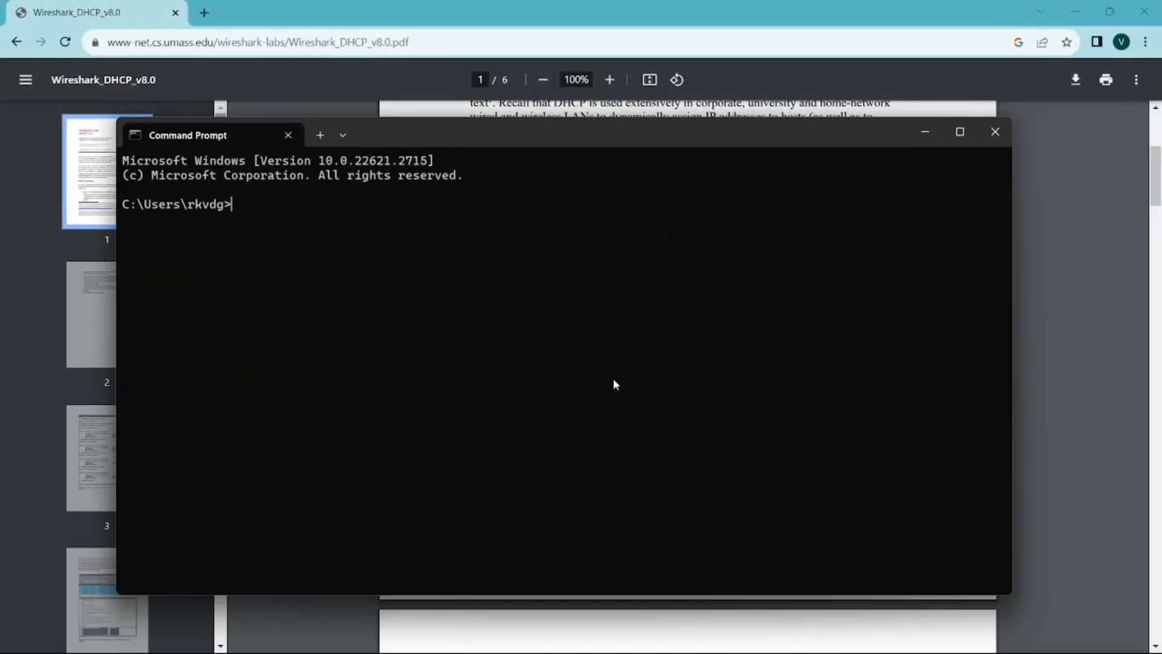
{"action": "key", "text": "ctrl+v"}
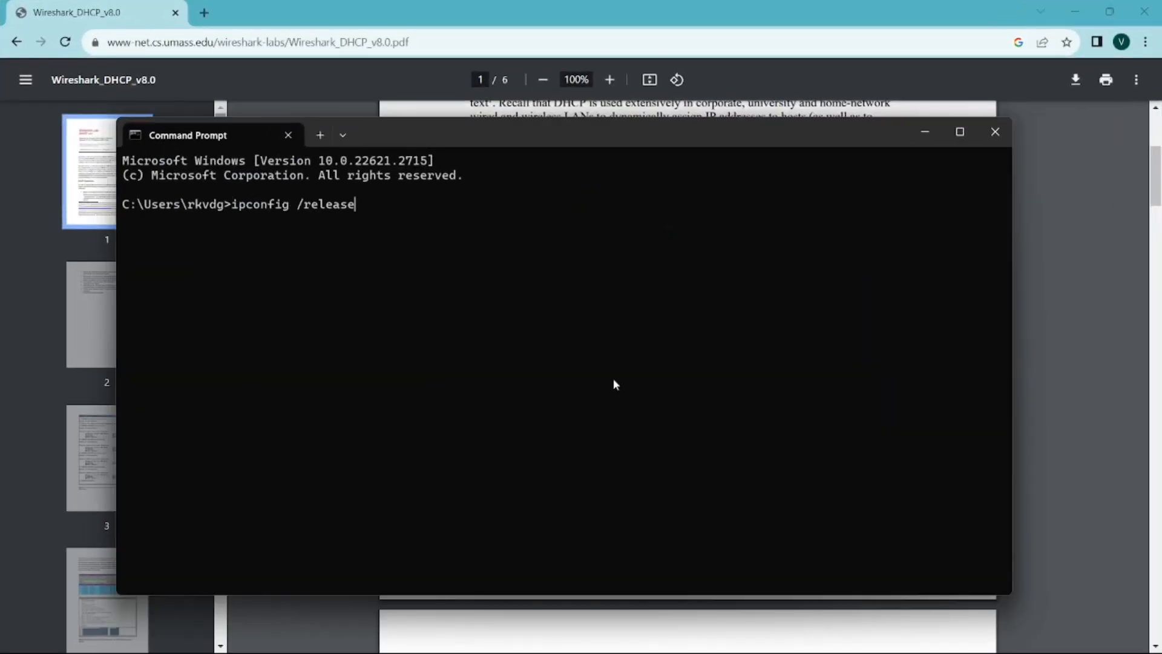
Remove the space before the slash in the pasted command and run it as ipconfig/release.
{"action": "key", "text": "Left"}
{"action": "key", "text": "Left"}
{"action": "key", "text": "Left"}
{"action": "key", "text": "Left"}
{"action": "key", "text": "Left"}
{"action": "key", "text": "Left"}
{"action": "key", "text": "Left"}
{"action": "key", "text": "Left"}
{"action": "key", "text": "BackSpace"}
{"action": "key", "text": "Return"}
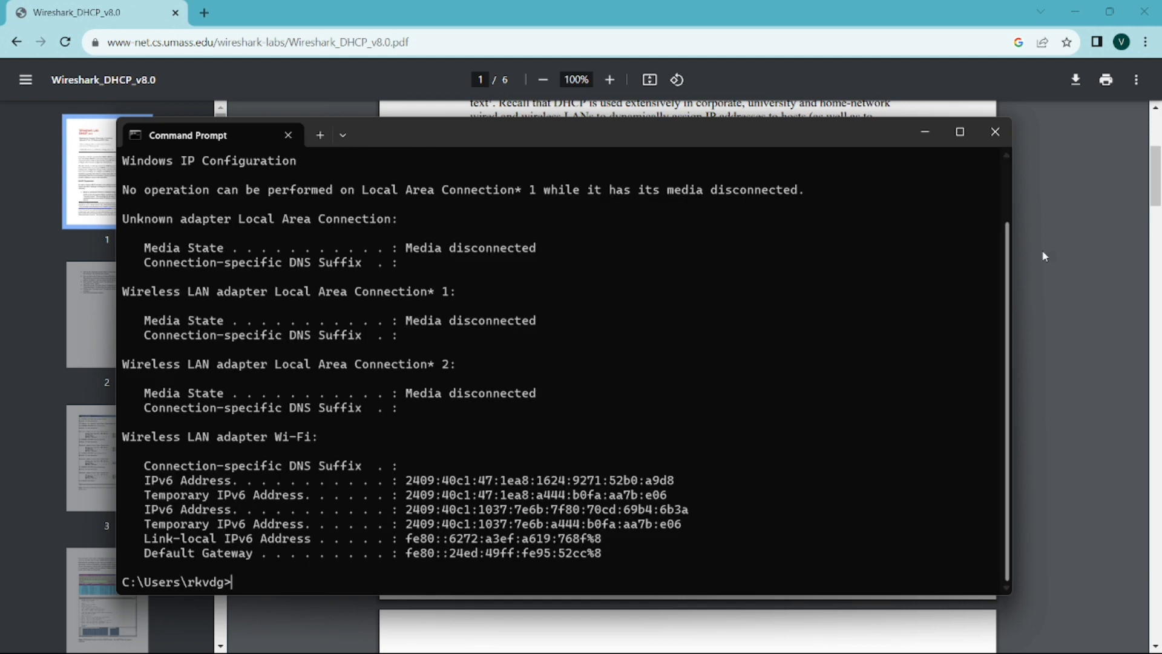
Consult instruction 2 on page 2 of the lab PDF, and start a live packet capture on the Wi-Fi interface in Wireshark.
{"action": "left_click", "coordinate": [1059, 261]}
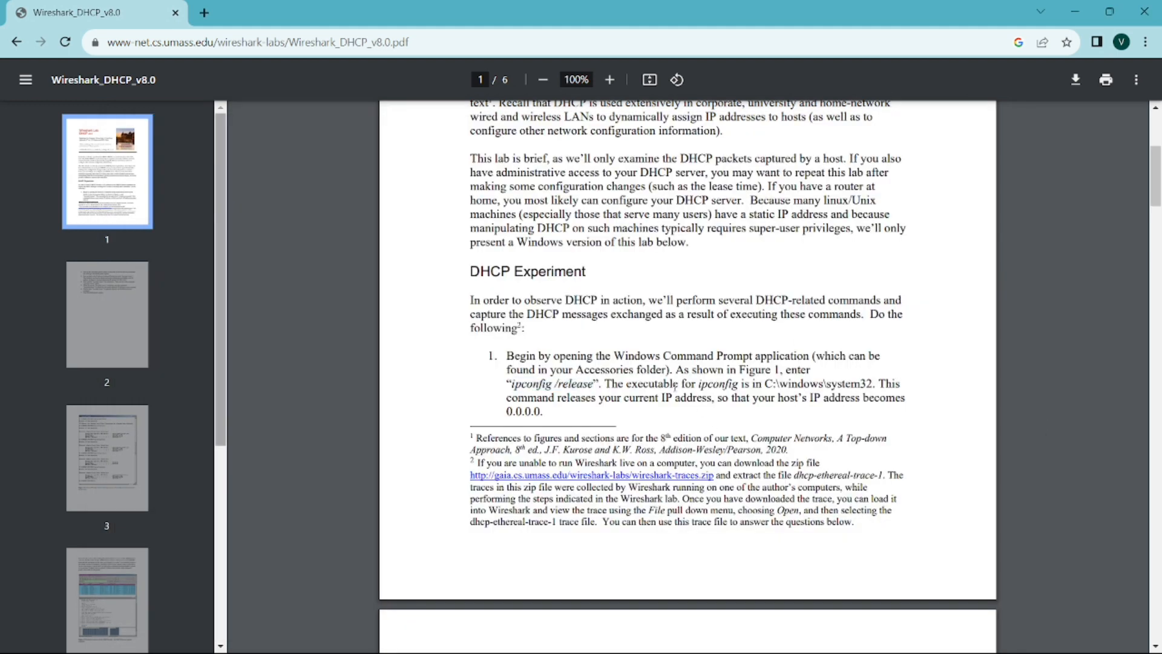
{"action": "scroll", "coordinate": [659, 383], "scroll_direction": "down", "scroll_amount": 6}
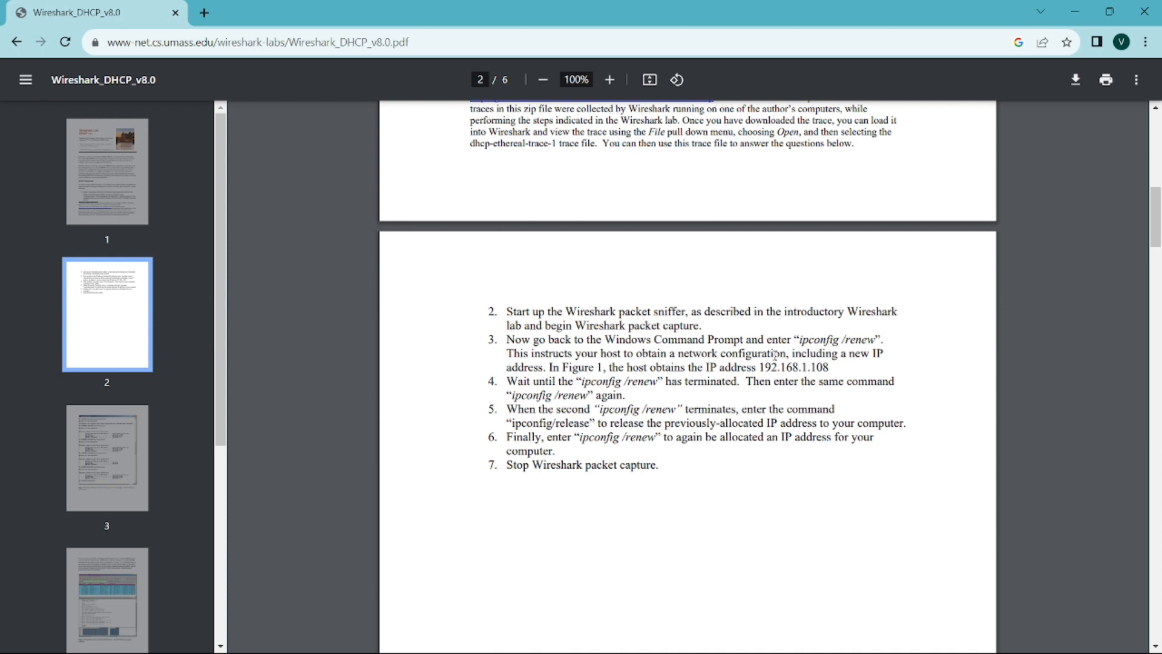
{"action": "key", "text": "super+Tab"}
{"action": "key", "text": "Right"}
{"action": "key", "text": "Right"}
{"action": "key", "text": "Right"}
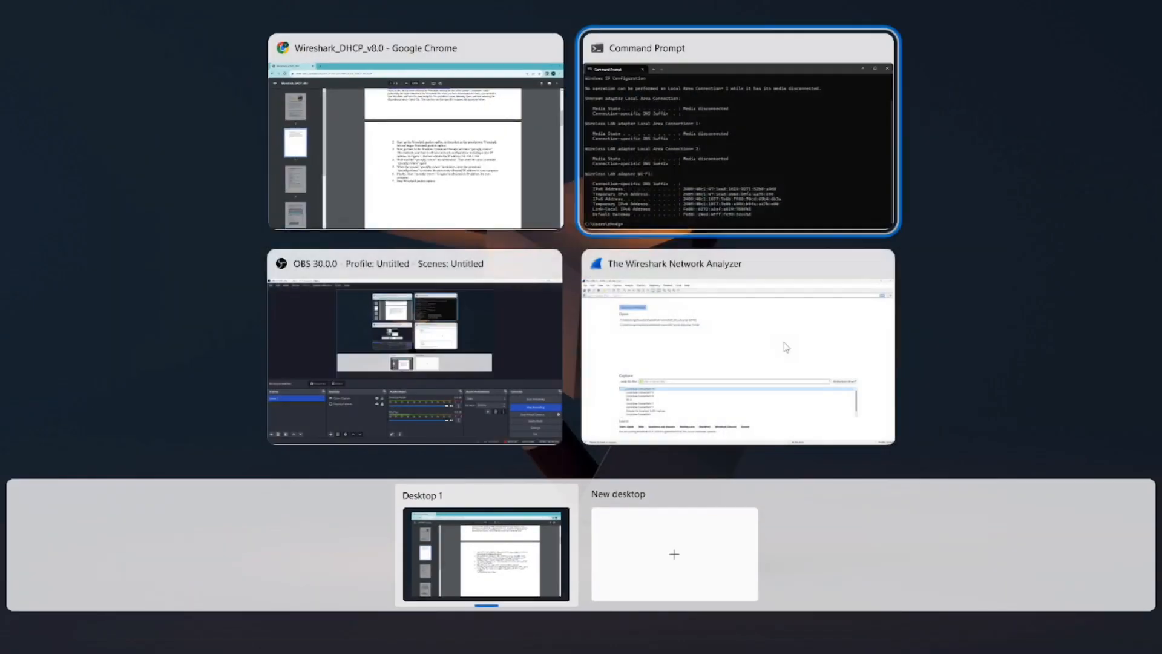
{"action": "key", "text": "Return"}
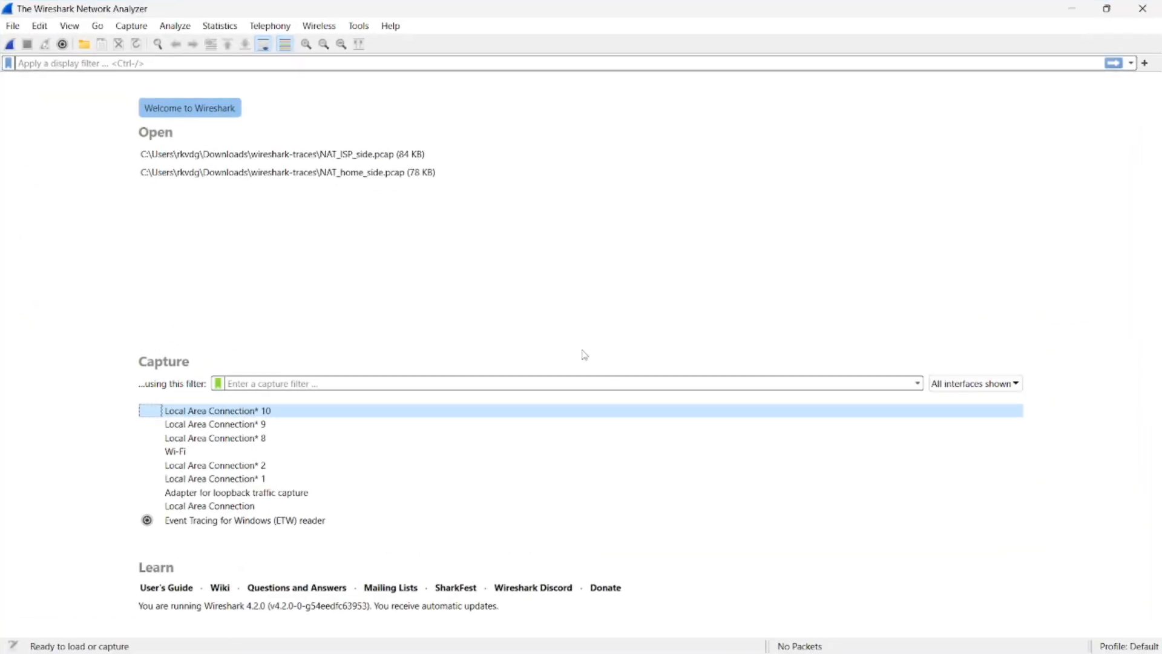
{"action": "double_click", "coordinate": [173, 415]}
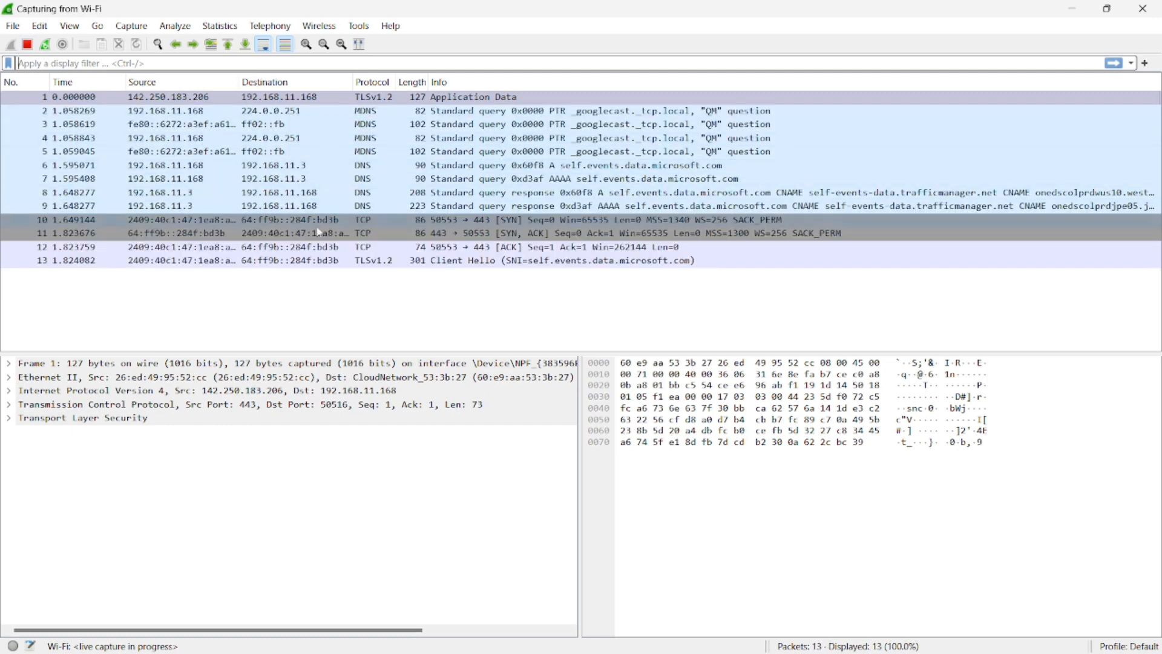
Switch from Wireshark back to the lab PDF and read instruction 3, leaving the capture running.
{"action": "key", "text": "super+Tab"}
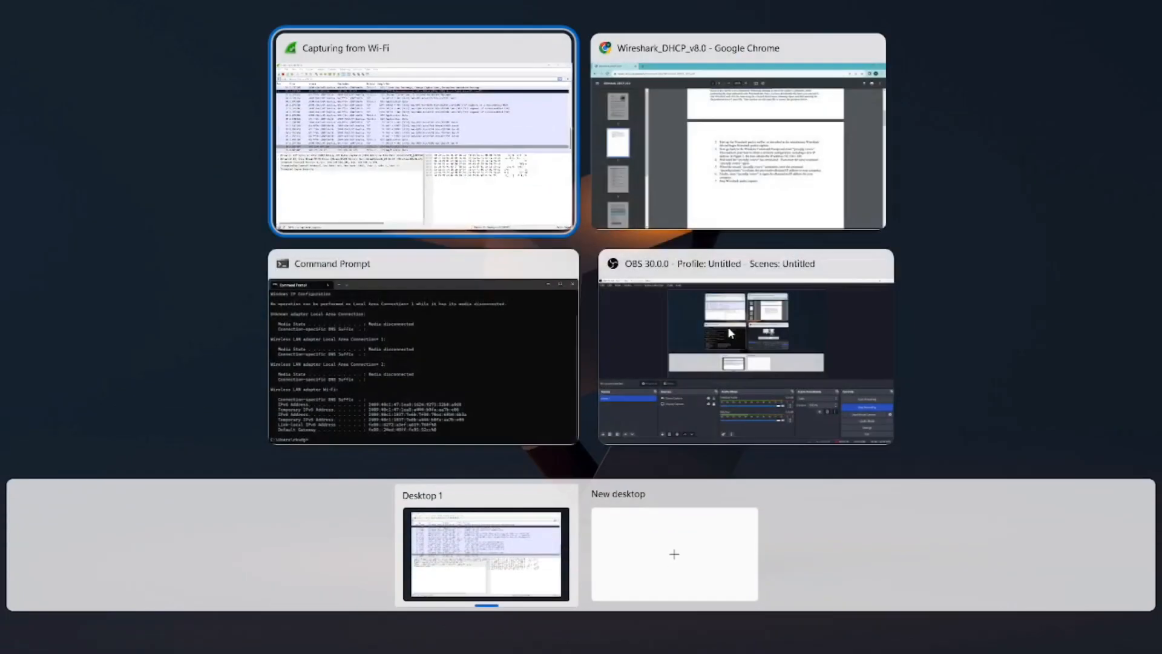
{"action": "key", "text": "Escape"}
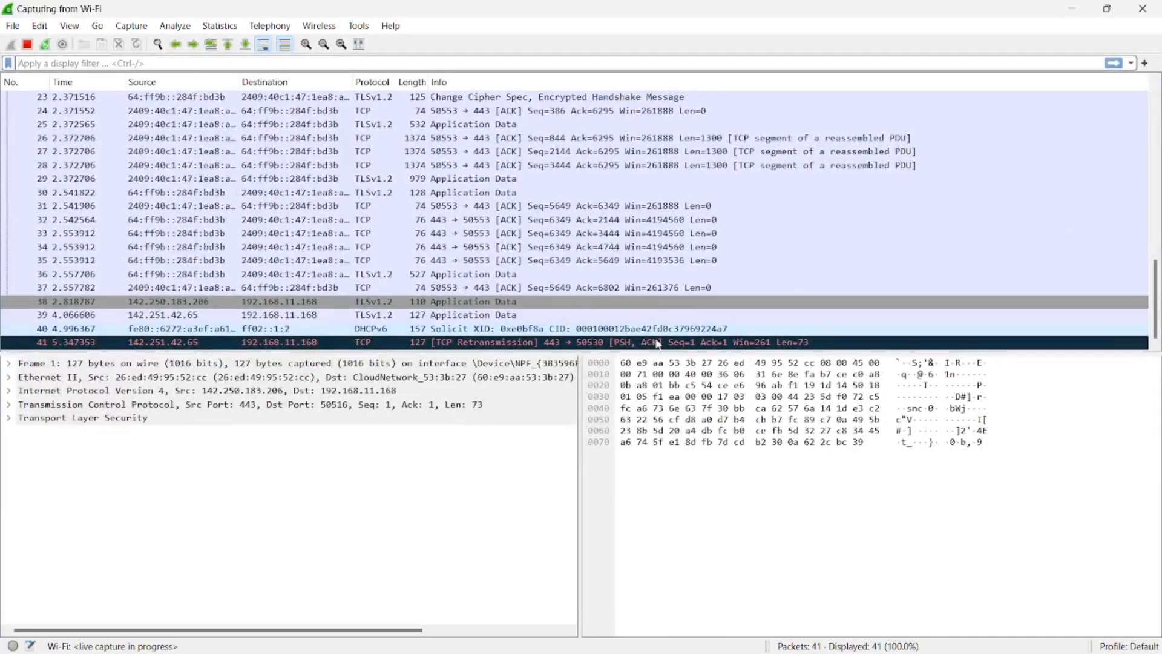
{"action": "key", "text": "super+Tab"}
{"action": "key", "text": "Down"}
{"action": "key", "text": "Up"}
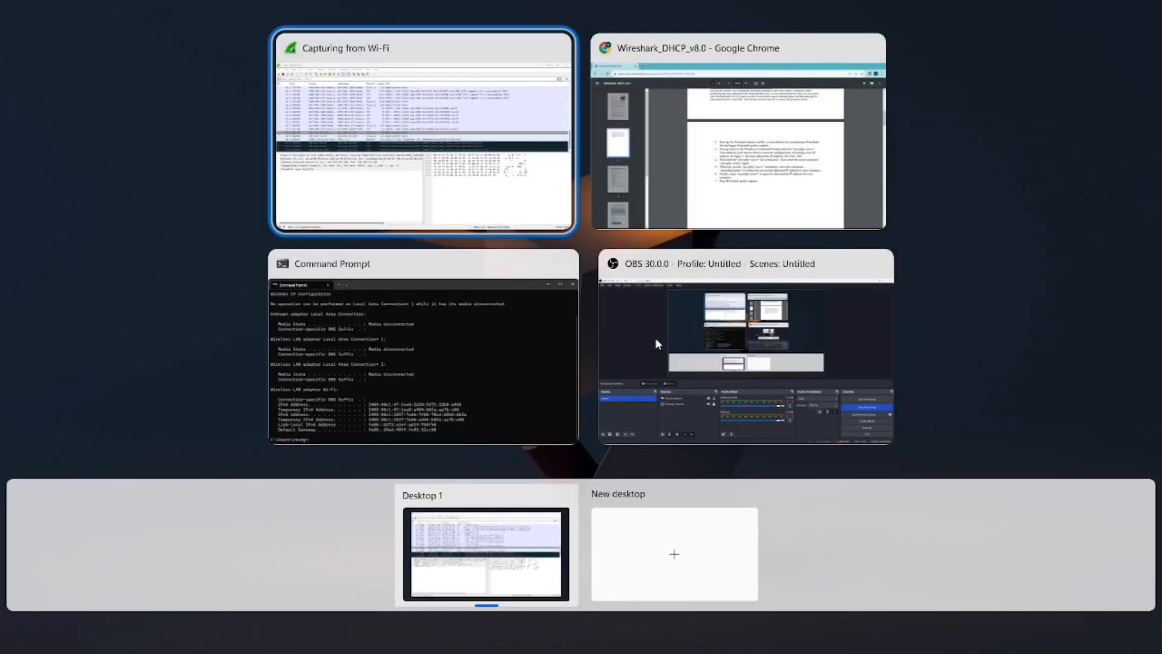
{"action": "key", "text": "Right"}
{"action": "key", "text": "Return"}
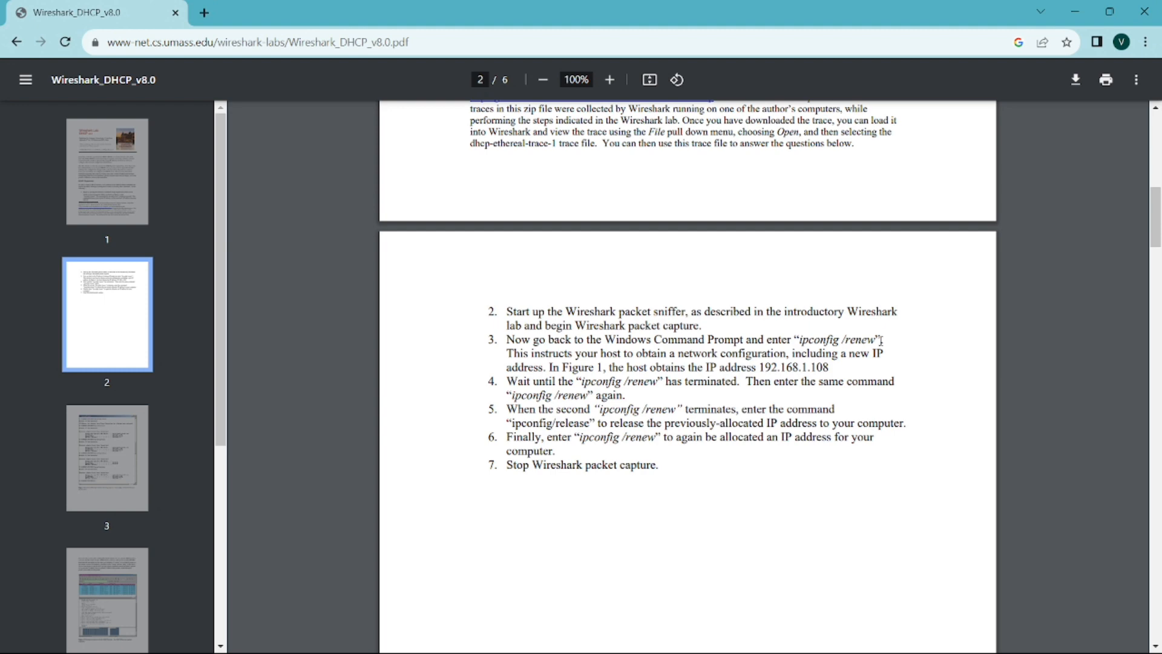
Switch to Command Prompt and run ipconfig/renew to obtain a new network configuration.
{"action": "key", "text": "super+Tab"}
{"action": "key", "text": "Right"}
{"action": "key", "text": "Left"}
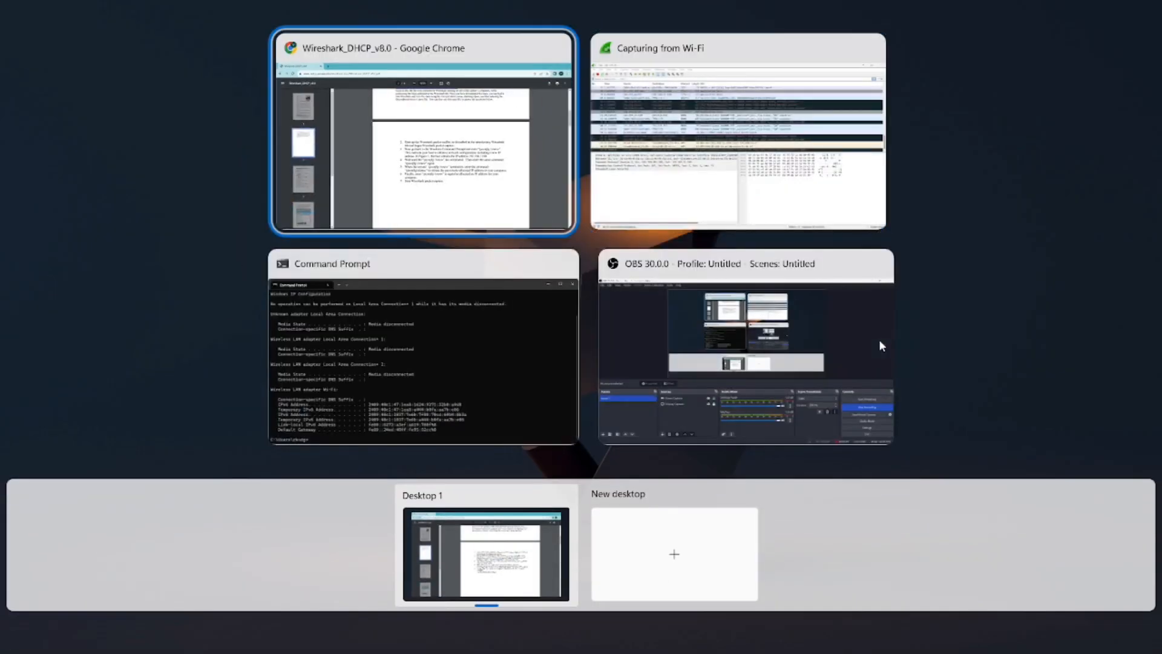
{"action": "key", "text": "Down"}
{"action": "key", "text": "Return"}
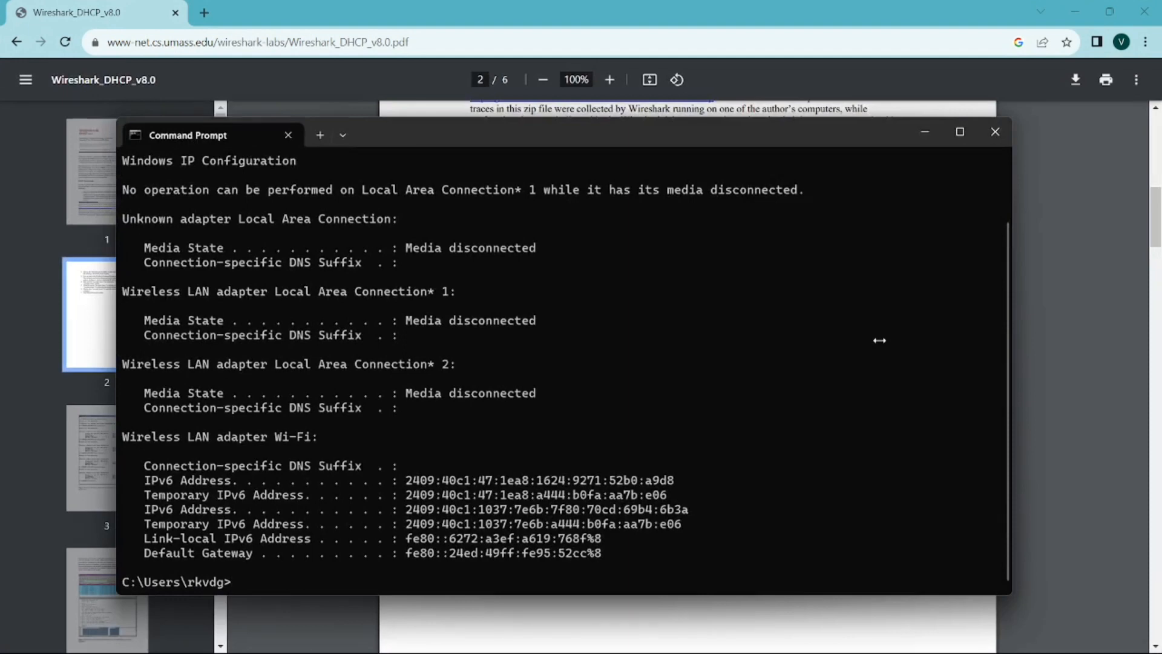
{"action": "type", "text": "ipconfig/renew"}
{"action": "key", "text": "Return"}
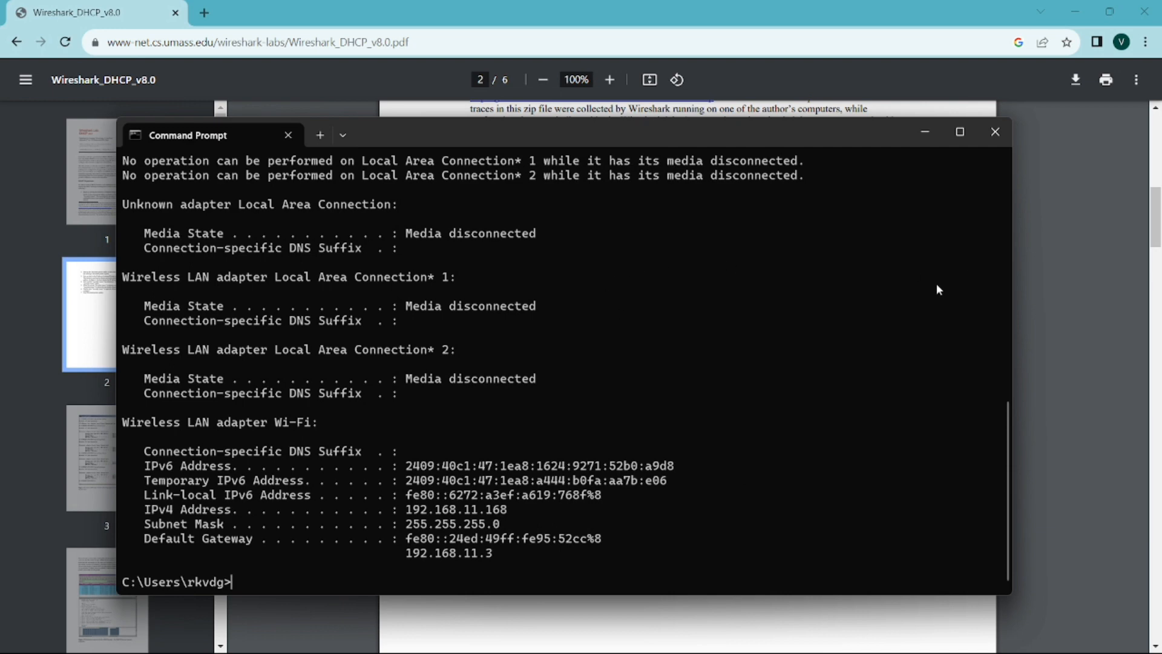
Consult instruction 4 in the lab PDF and rerun the previous ipconfig/renew command in Command Prompt.
{"action": "left_click", "coordinate": [925, 131]}
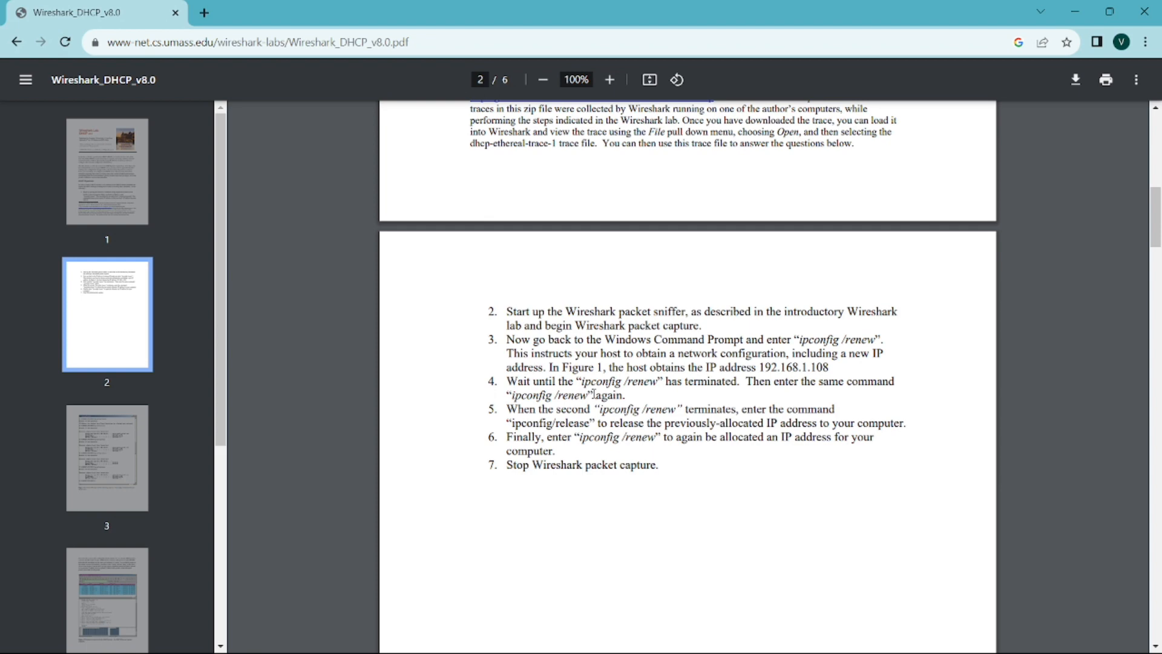
{"action": "key", "text": "super+Tab"}
{"action": "key", "text": "Right"}
{"action": "key", "text": "Return"}
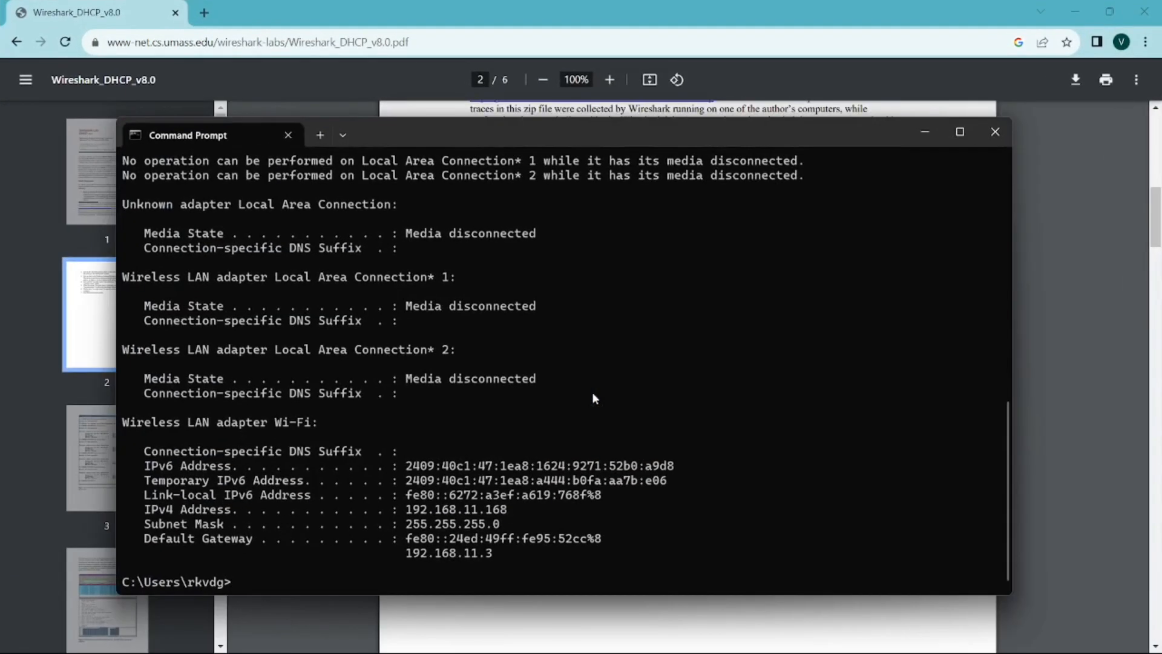
{"action": "key", "text": "Up"}
{"action": "key", "text": "Return"}
Consult instruction 5 in the lab PDF and run ipconfig/release in Command Prompt to release the allocated IP address.
{"action": "left_click", "coordinate": [1098, 356]}
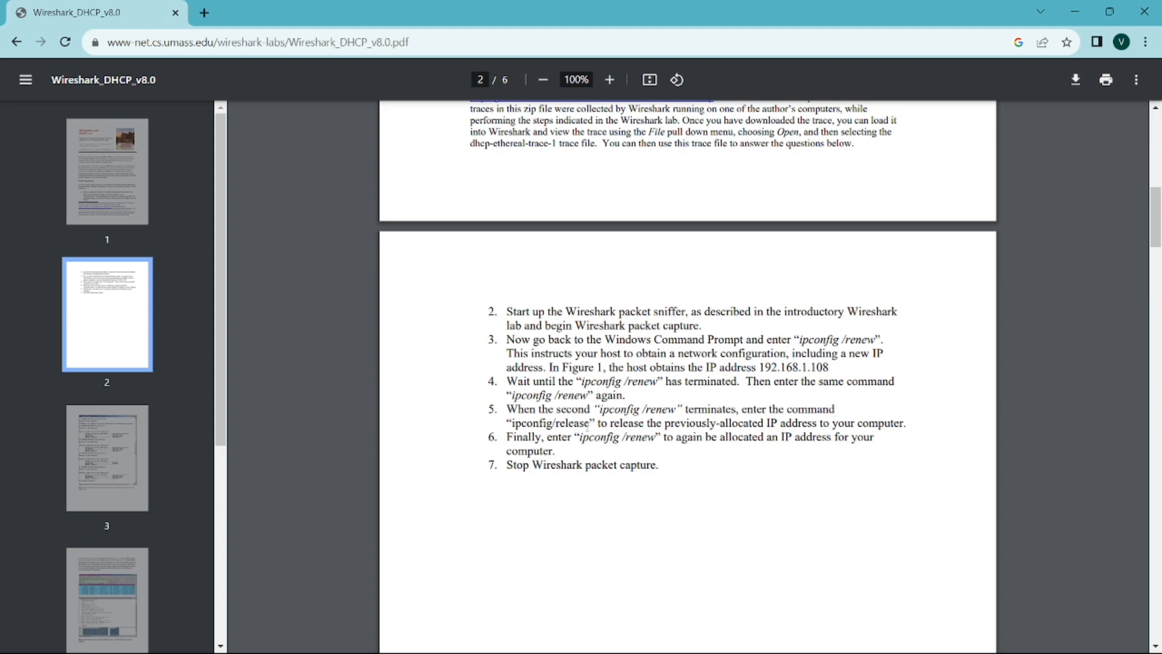
{"action": "key", "text": "super+Tab"}
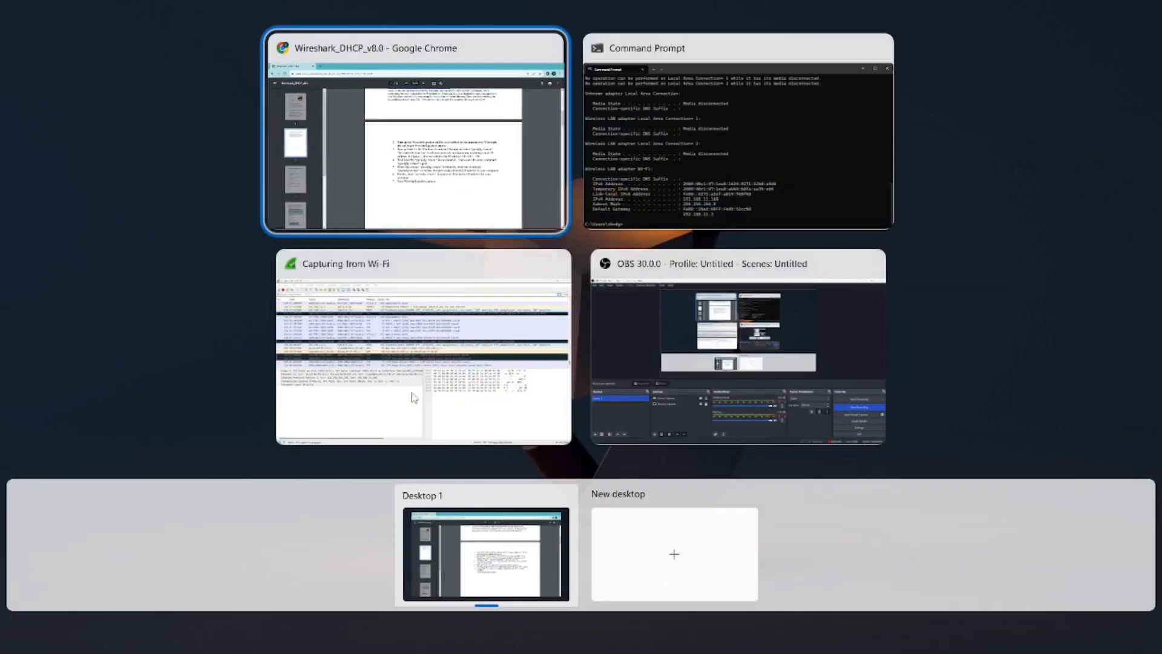
{"action": "key", "text": "Right"}
{"action": "key", "text": "Return"}
{"action": "type", "text": "ipconfig/release"}
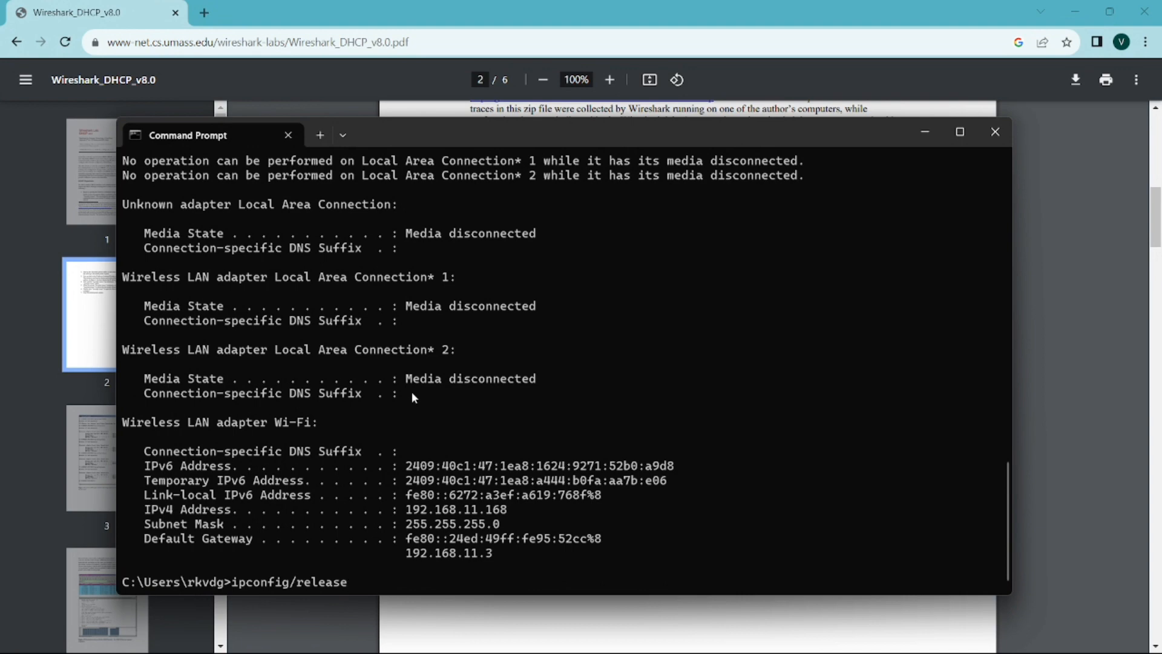
{"action": "key", "text": "Return"}
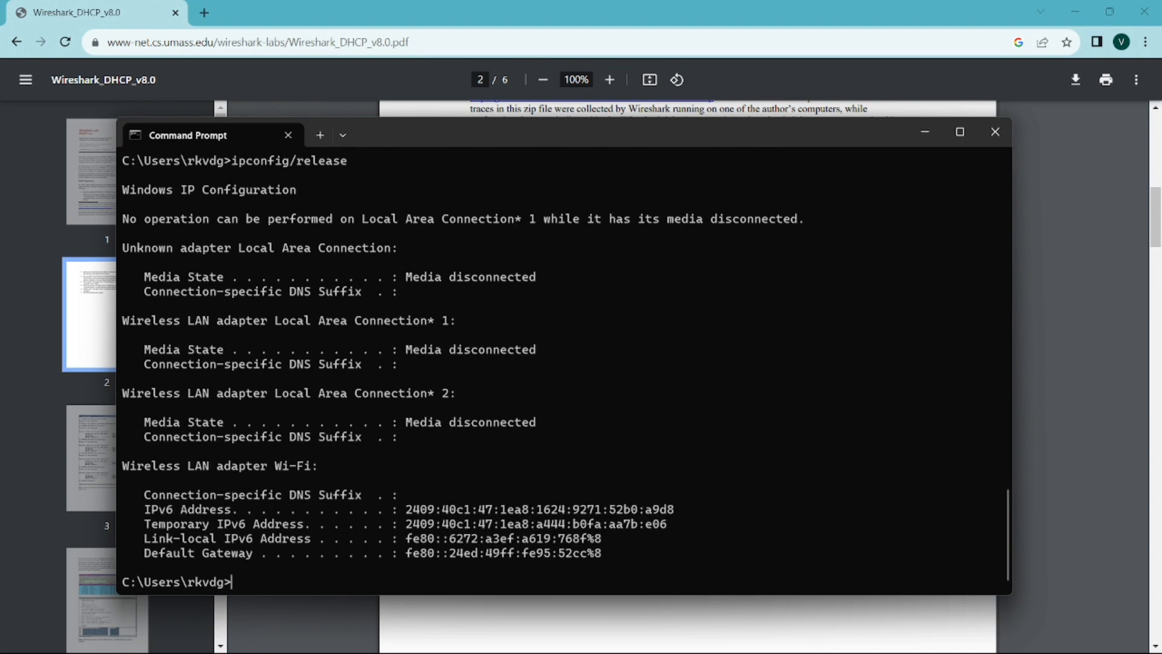
Following instruction 6, change the recalled release command to ipconfig/renew, run it in Command Prompt and return to the lab PDF.
{"action": "left_click", "coordinate": [1107, 366]}
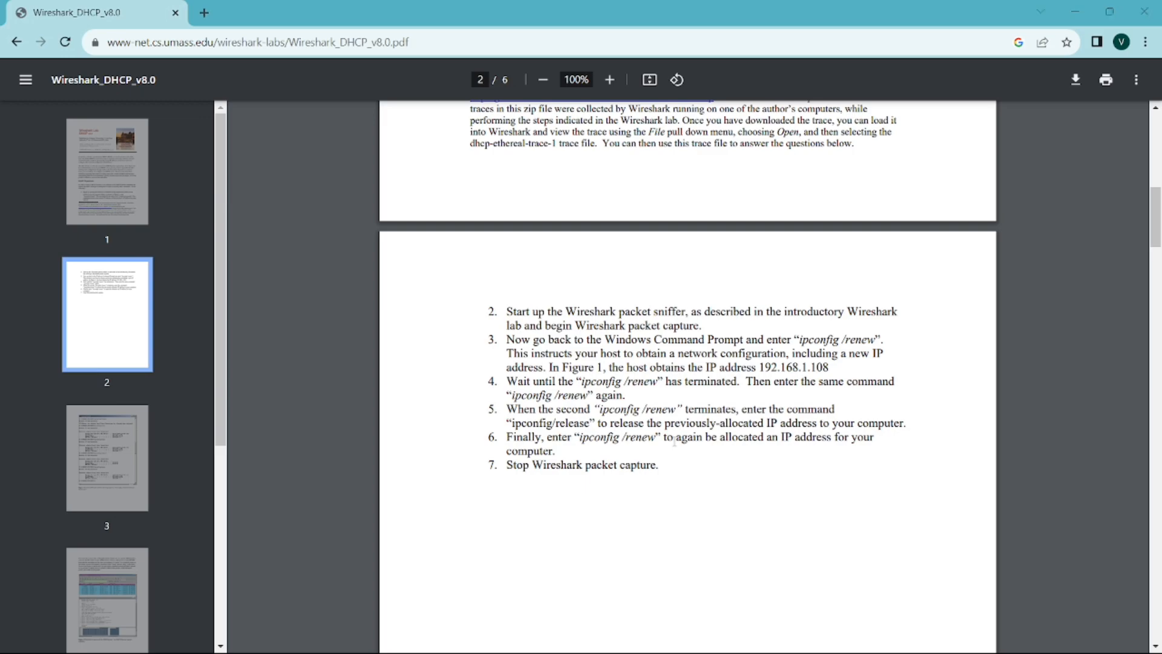
{"action": "key", "text": "super+Tab"}
{"action": "key", "text": "Return"}
{"action": "key", "text": "Up"}
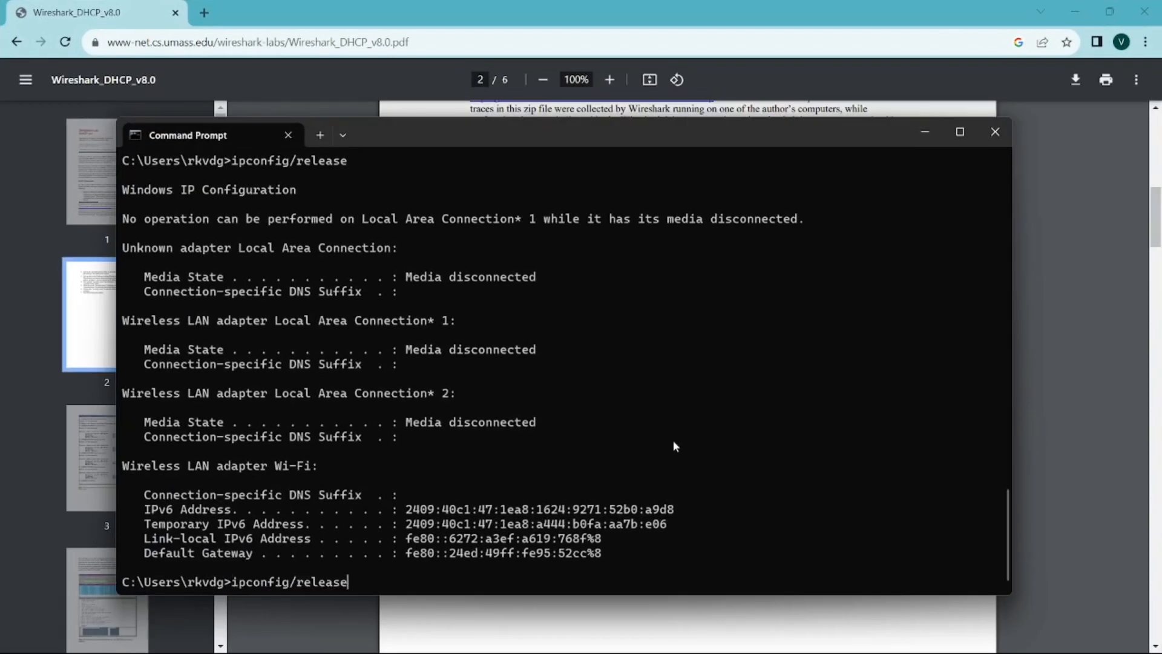
{"action": "key", "text": "BackSpace"}
{"action": "key", "text": "BackSpace"}
{"action": "key", "text": "BackSpace"}
{"action": "key", "text": "BackSpace"}
{"action": "key", "text": "BackSpace"}
{"action": "type", "text": "new"}
{"action": "key", "text": "Return"}
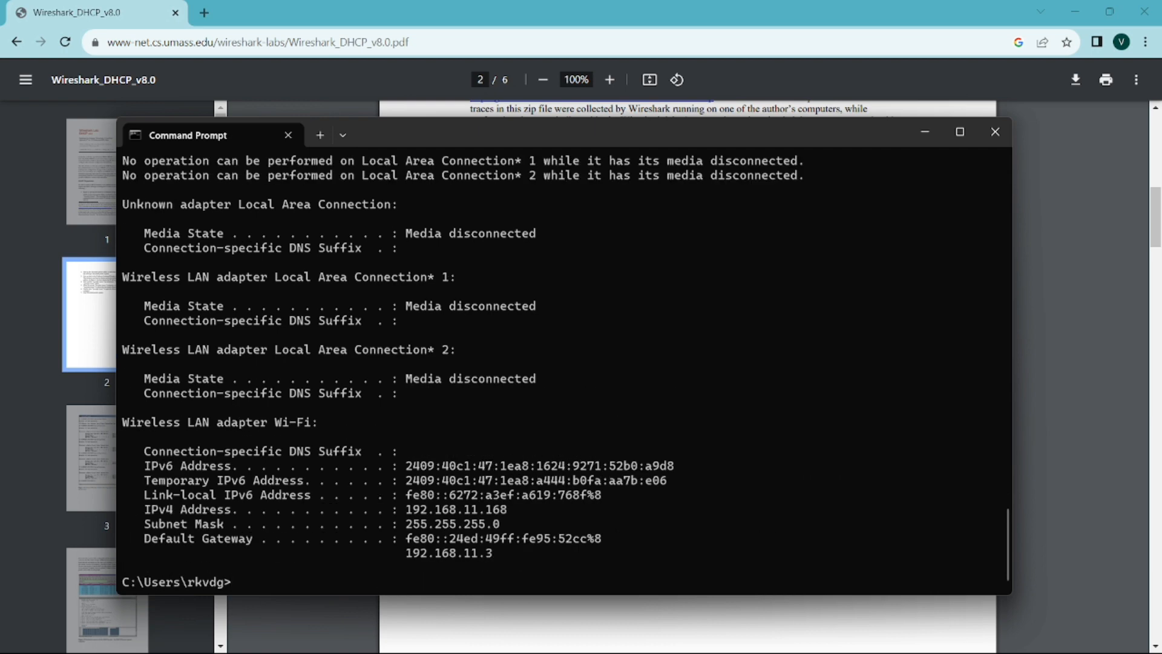
{"action": "left_click", "coordinate": [1031, 343]}
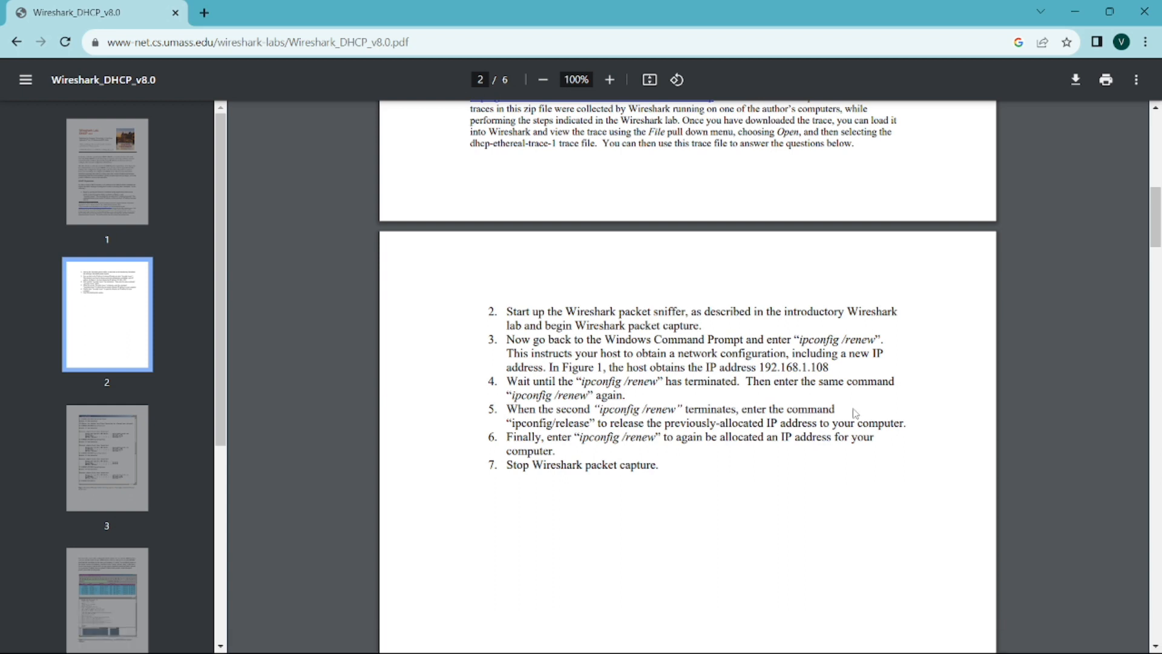
Switch to Wireshark and stop the live Wi-Fi packet capture, as instruction 7 of the lab requires.
{"action": "key", "text": "super+Tab"}
{"action": "key", "text": "Right"}
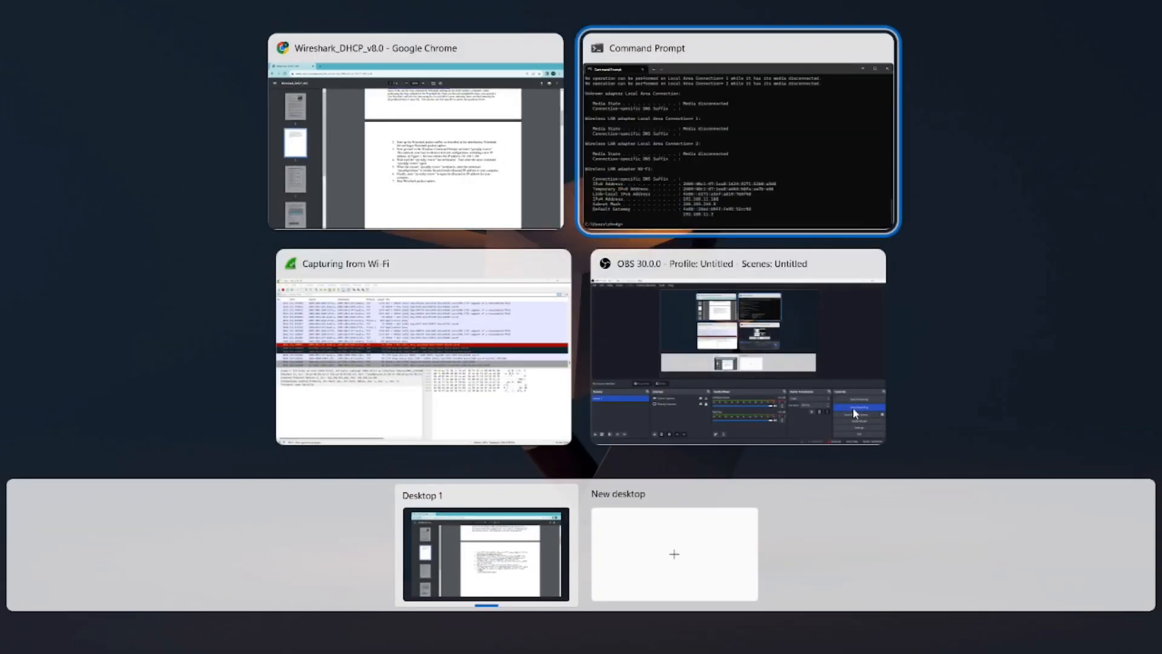
{"action": "key", "text": "Right"}
{"action": "key", "text": "Return"}
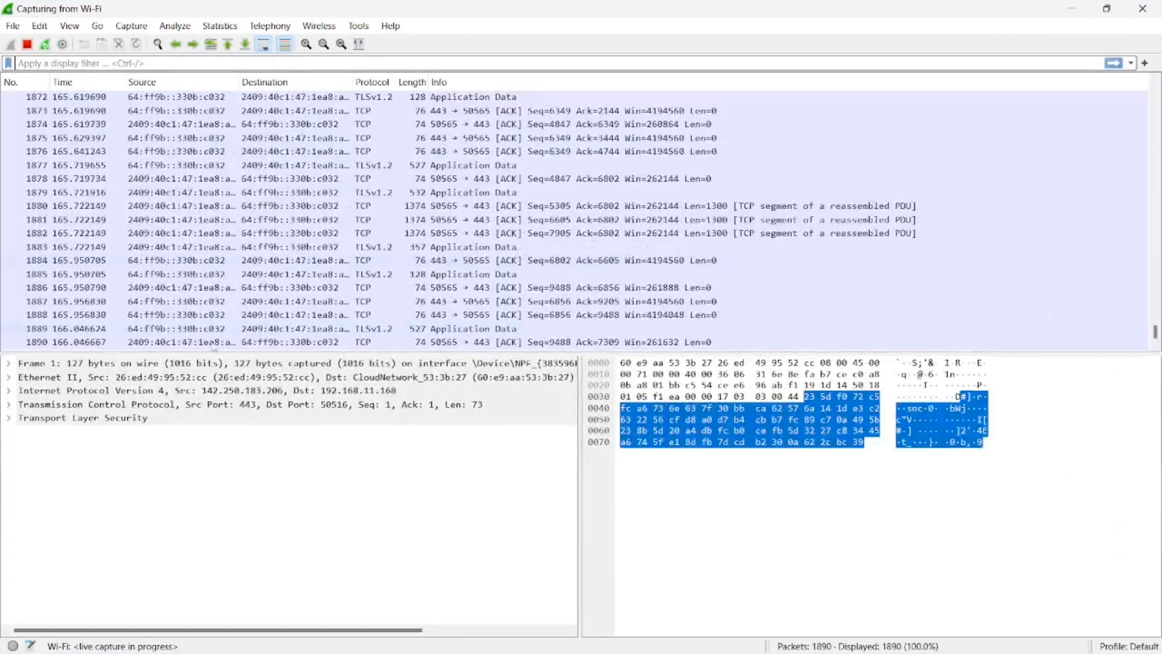
{"action": "left_click", "coordinate": [28, 46]}
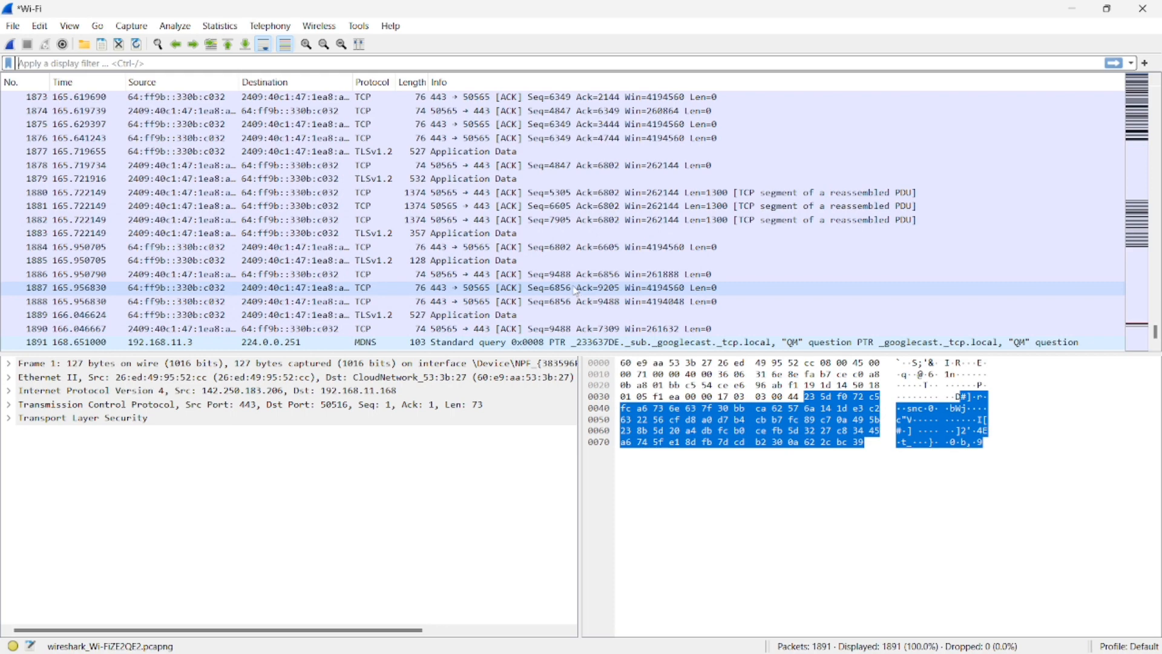
Return to the lab PDF and examine Figure 1's ipconfig sequence, the bootp filter instructions and Figure 2's expanded DHCP Discover packet.
{"action": "key", "text": "super+Tab"}
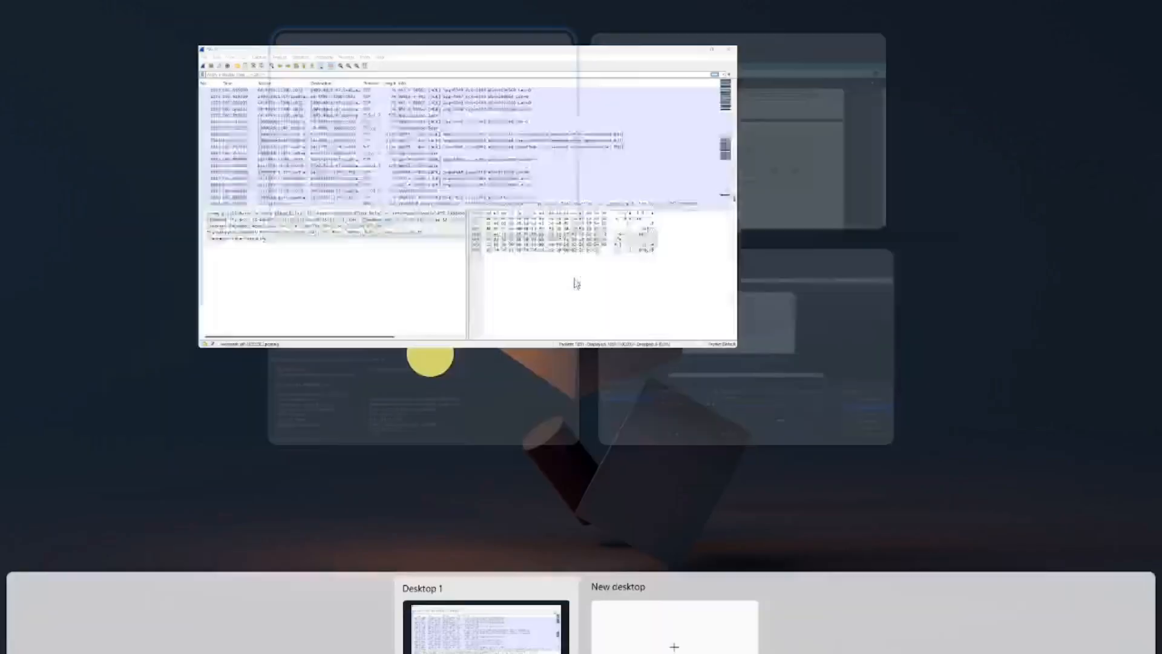
{"action": "key", "text": "Right"}
{"action": "key", "text": "Return"}
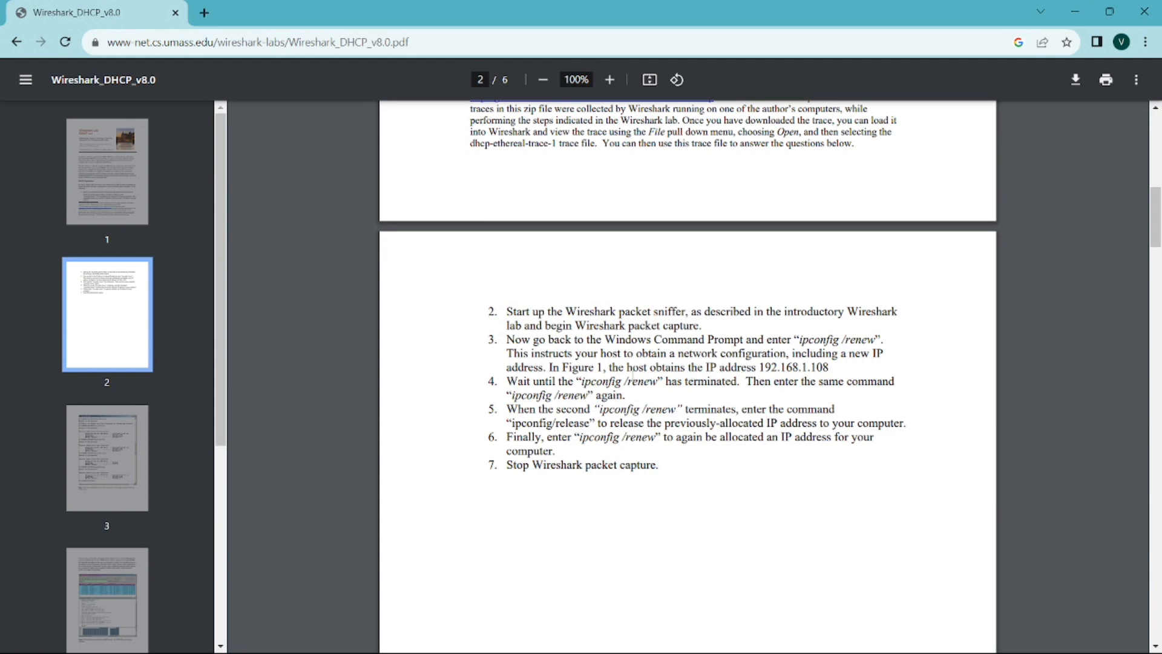
{"action": "scroll", "coordinate": [632, 375], "scroll_direction": "up", "scroll_amount": 3}
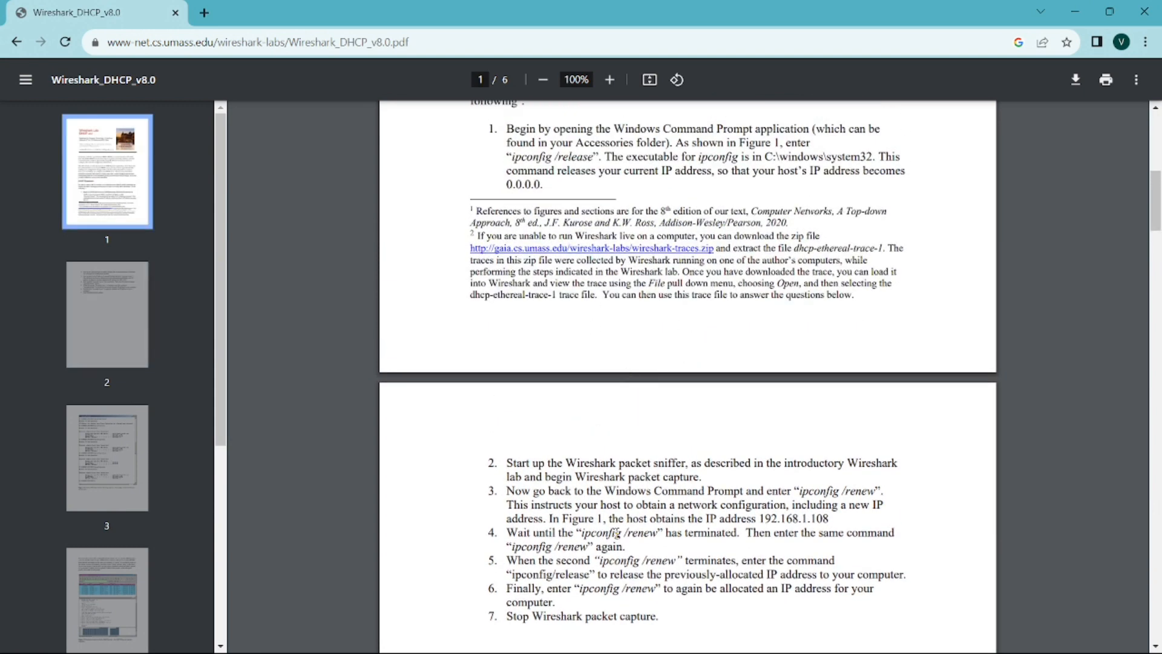
{"action": "scroll", "coordinate": [645, 545], "scroll_direction": "down", "scroll_amount": 10}
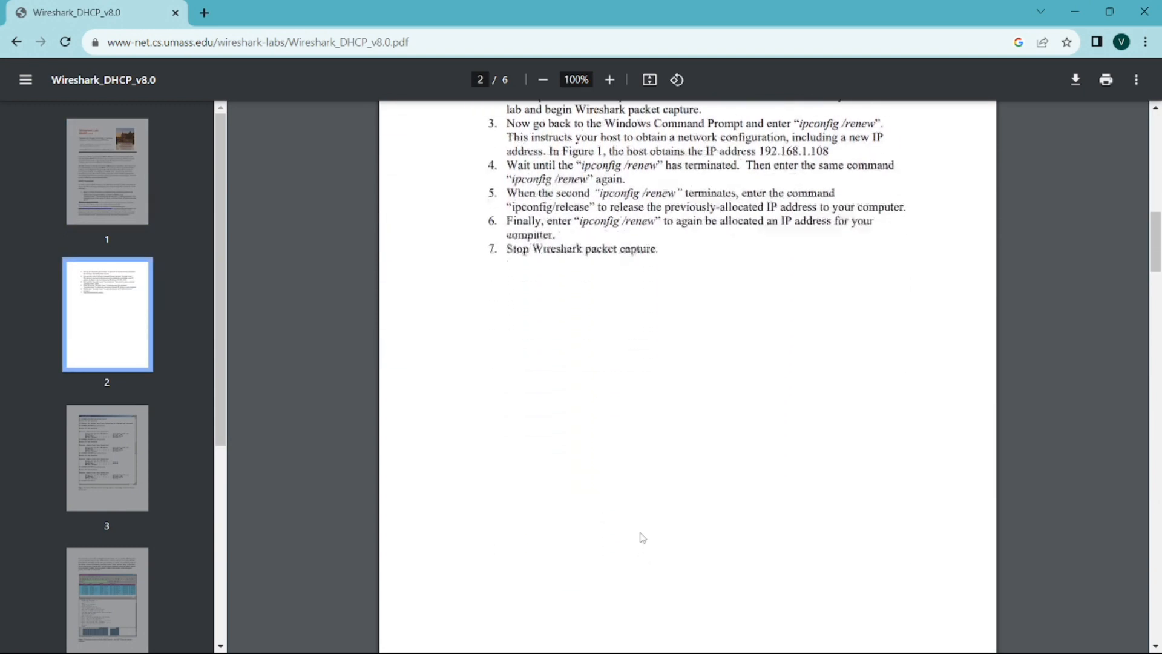
{"action": "scroll", "coordinate": [643, 530], "scroll_direction": "down", "scroll_amount": 10}
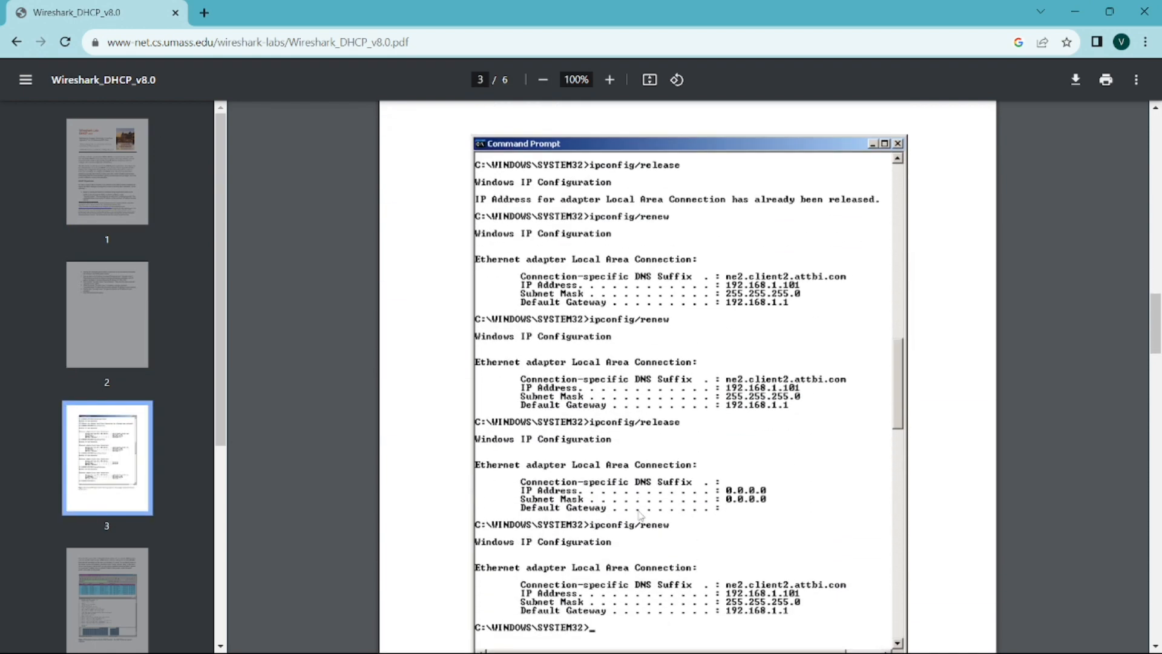
{"action": "scroll", "coordinate": [630, 513], "scroll_direction": "up", "scroll_amount": 1}
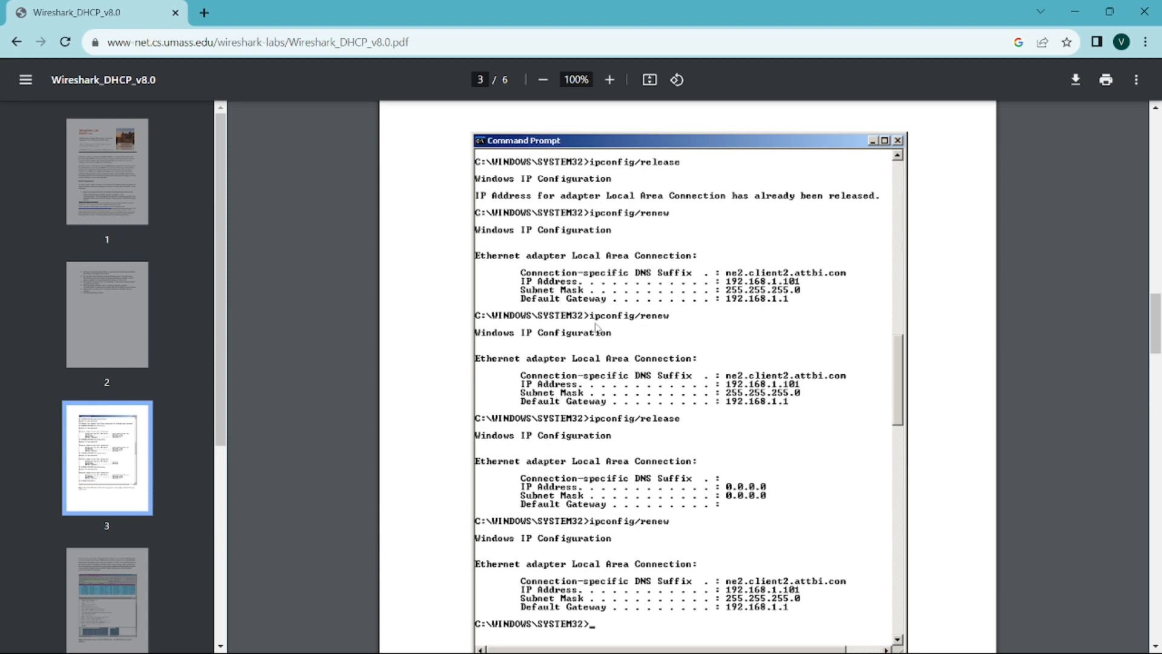
{"action": "scroll", "coordinate": [659, 322], "scroll_direction": "down", "scroll_amount": 3}
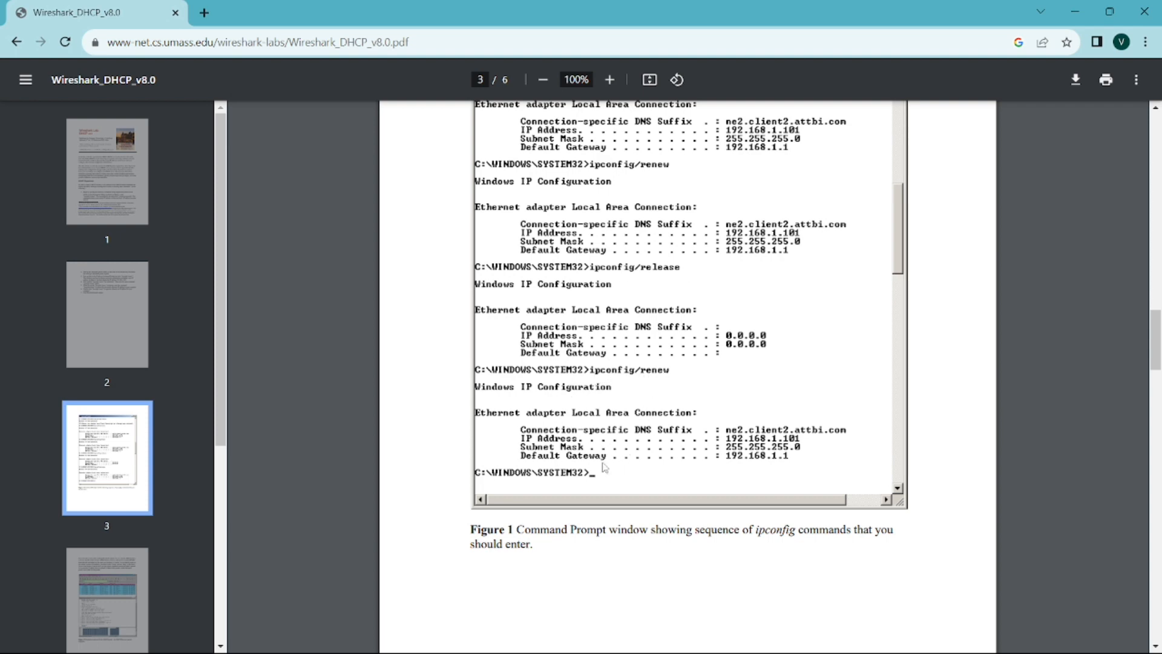
{"action": "scroll", "coordinate": [602, 479], "scroll_direction": "down", "scroll_amount": 1}
{"action": "scroll", "coordinate": [603, 478], "scroll_direction": "down", "scroll_amount": 5}
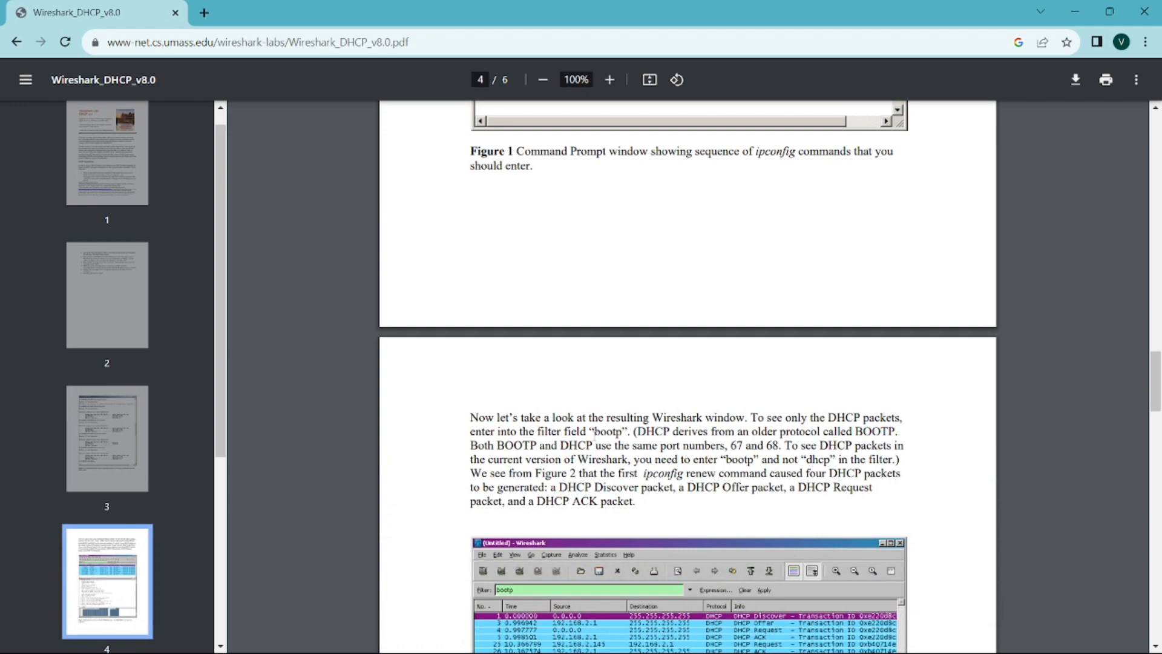
{"action": "scroll", "coordinate": [595, 437], "scroll_direction": "down", "scroll_amount": 2}
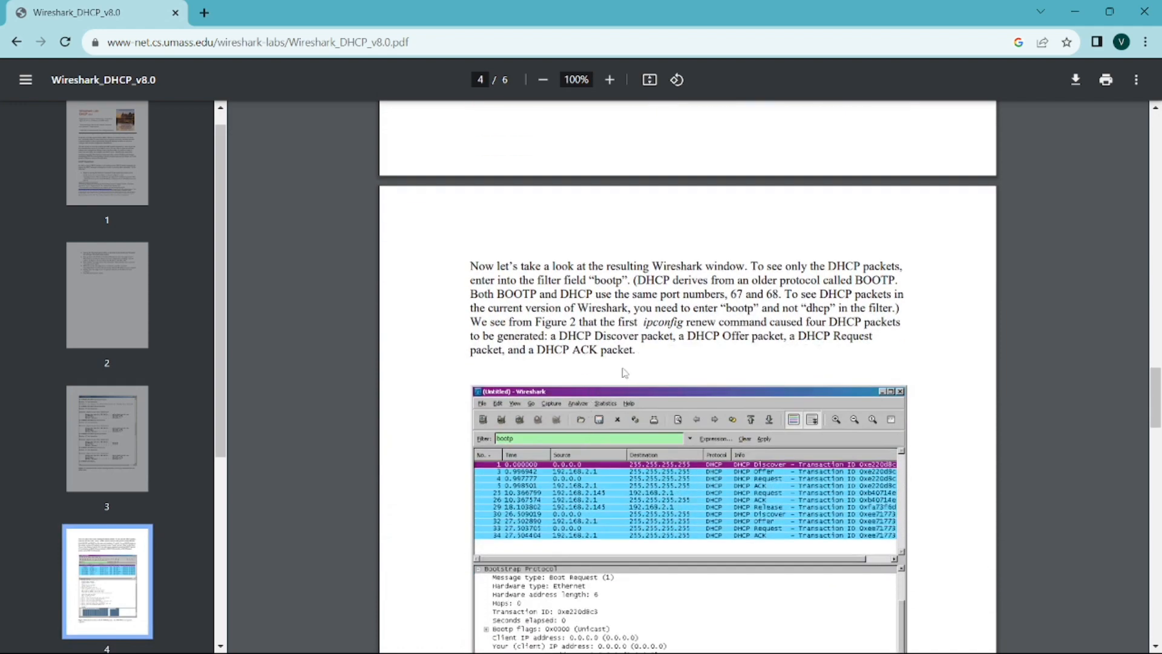
{"action": "scroll", "coordinate": [623, 372], "scroll_direction": "down", "scroll_amount": 2}
{"action": "scroll", "coordinate": [619, 372], "scroll_direction": "down", "scroll_amount": 2}
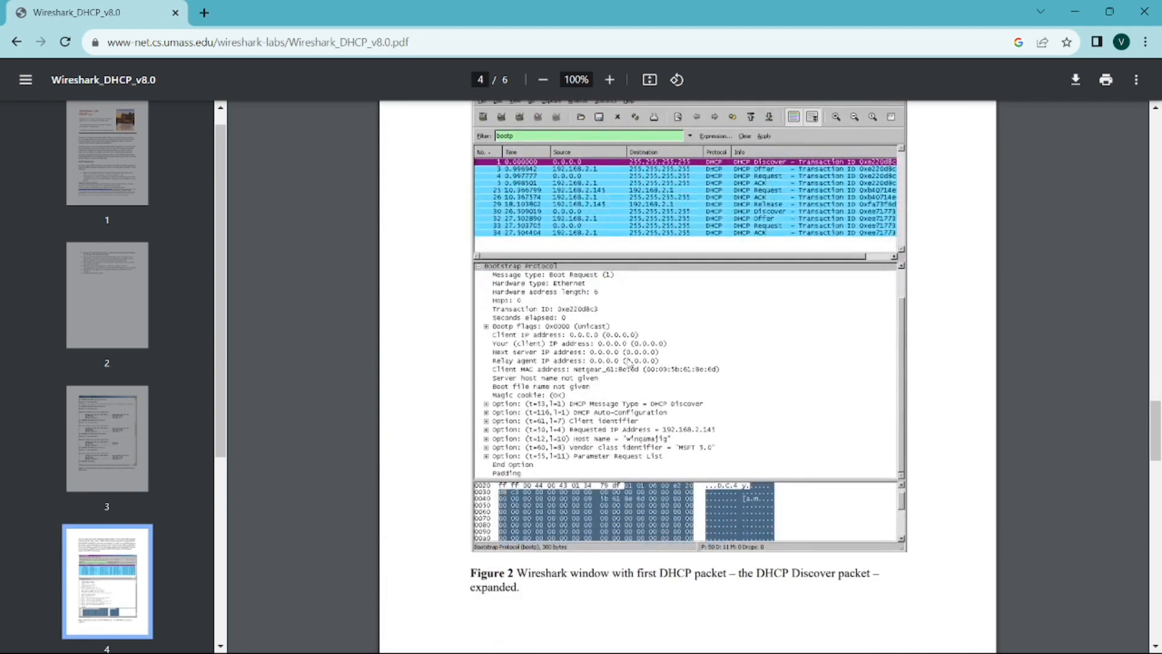
Switch to Command Prompt, review the output of the ipconfig release and renew commands from the start of the session, and minimize the window.
{"action": "key", "text": "super+Tab"}
{"action": "key", "text": "Down"}
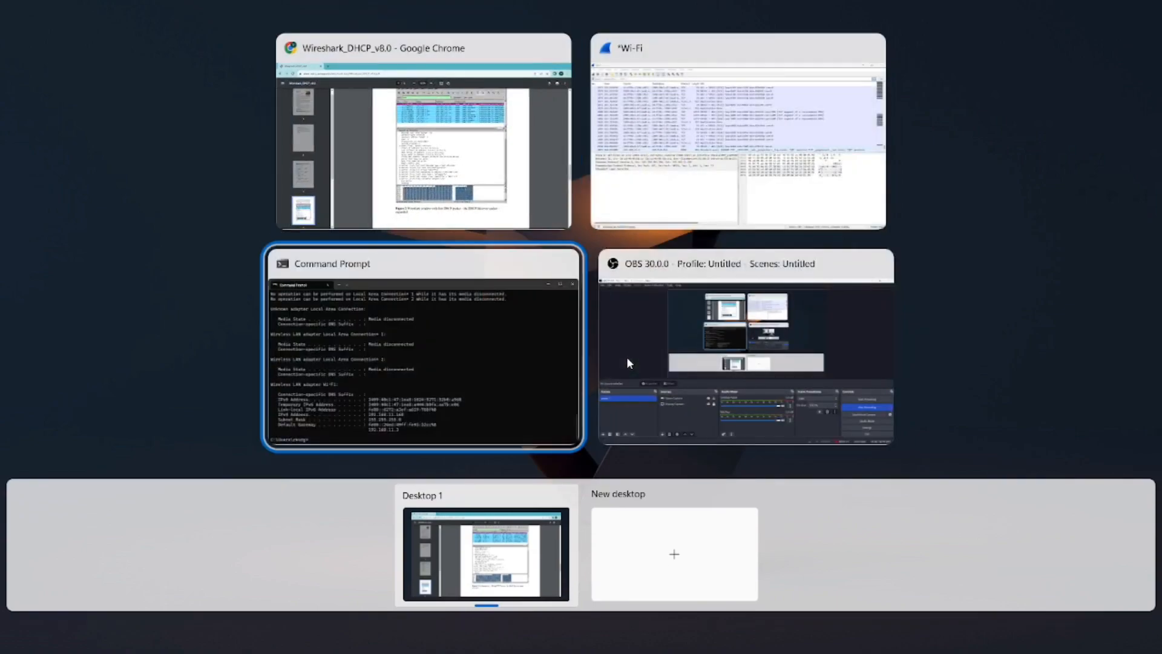
{"action": "key", "text": "Return"}
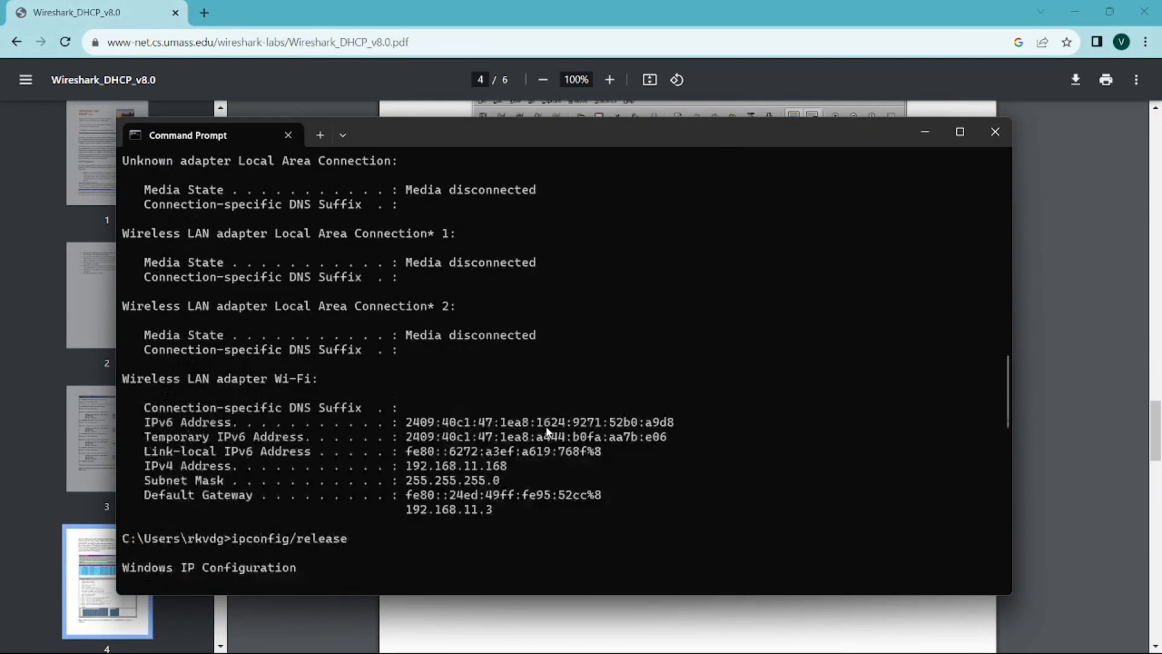
{"action": "scroll", "coordinate": [546, 431], "scroll_direction": "up", "scroll_amount": 20}
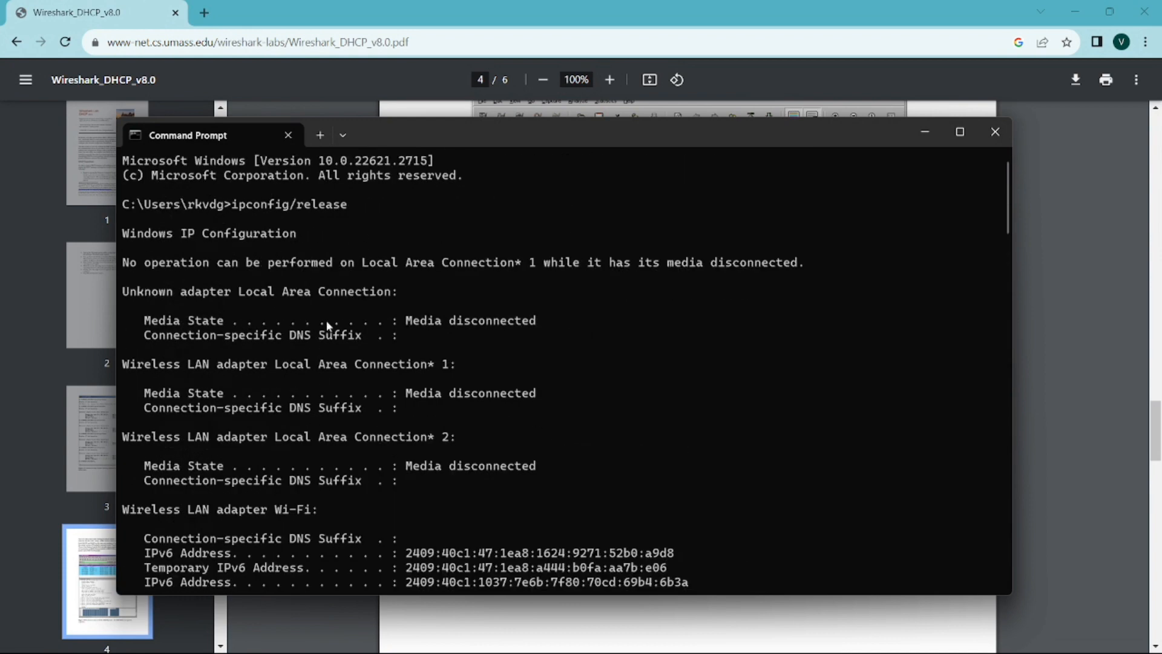
{"action": "left_click_drag", "start_coordinate": [235, 209], "coordinate": [346, 211]}
{"action": "scroll", "coordinate": [480, 379], "scroll_direction": "down", "scroll_amount": 5}
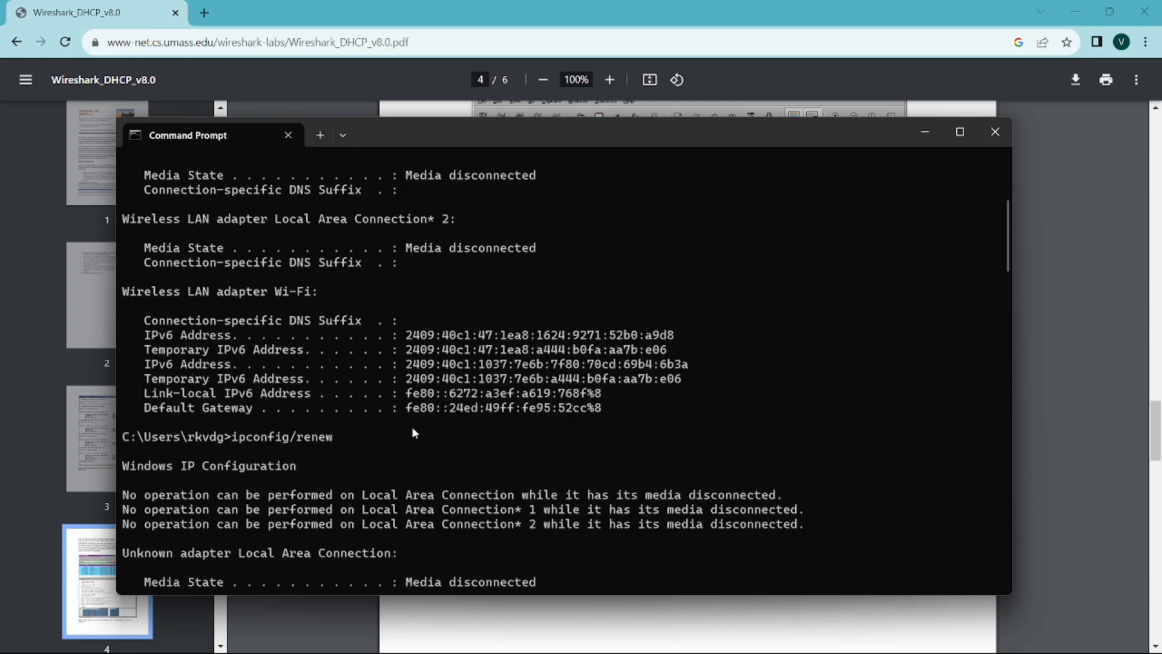
{"action": "scroll", "coordinate": [413, 432], "scroll_direction": "down", "scroll_amount": 6}
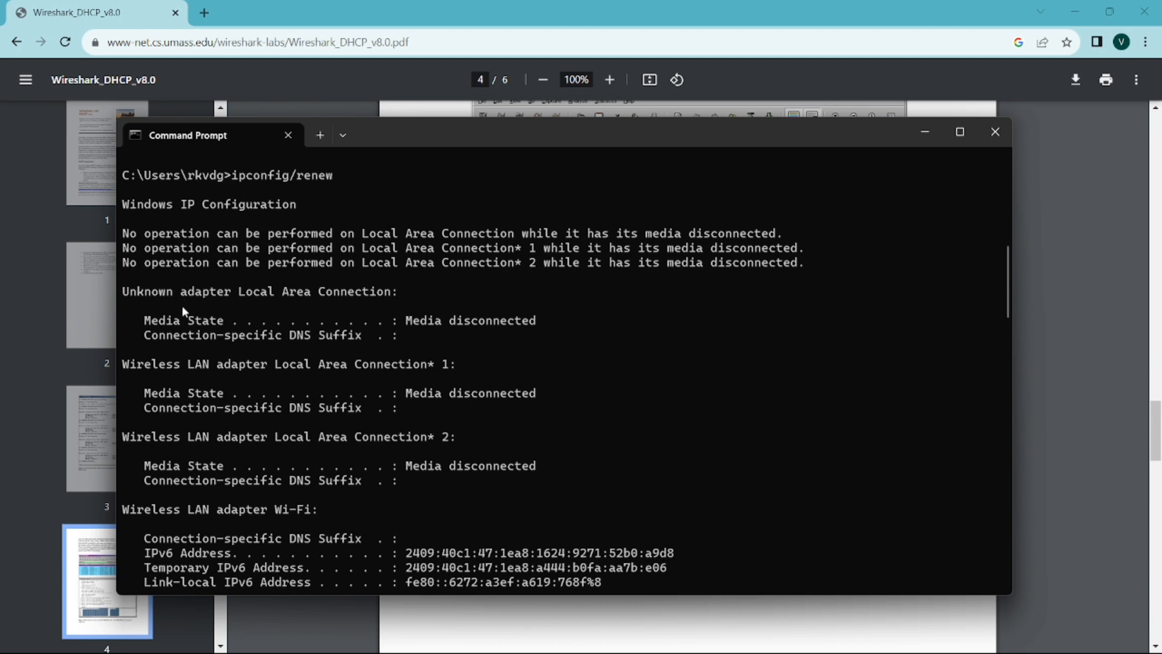
{"action": "scroll", "coordinate": [320, 461], "scroll_direction": "down", "scroll_amount": 2}
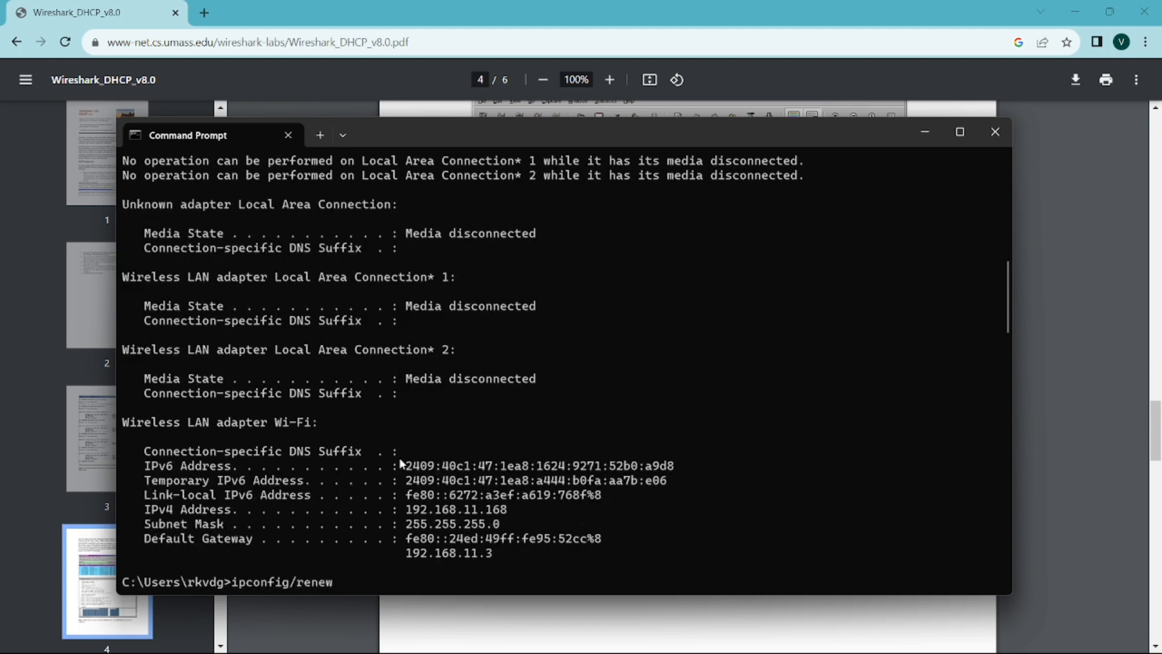
{"action": "key", "text": "Return"}
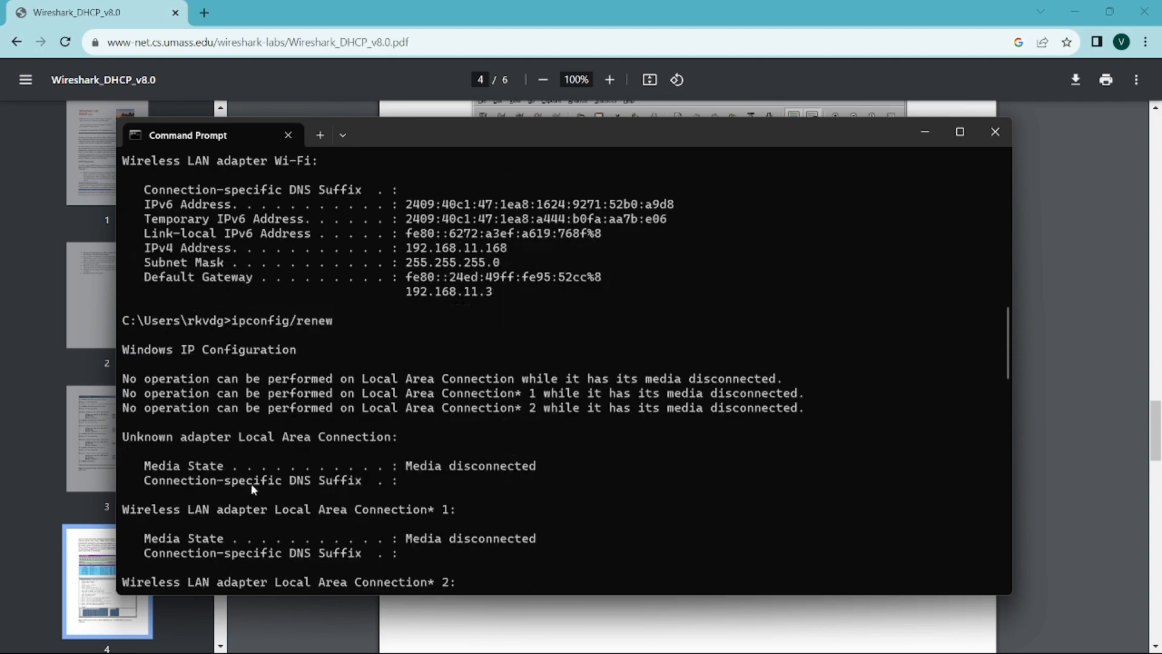
{"action": "scroll", "coordinate": [267, 438], "scroll_direction": "up", "scroll_amount": 15}
{"action": "scroll", "coordinate": [267, 439], "scroll_direction": "down", "scroll_amount": 14}
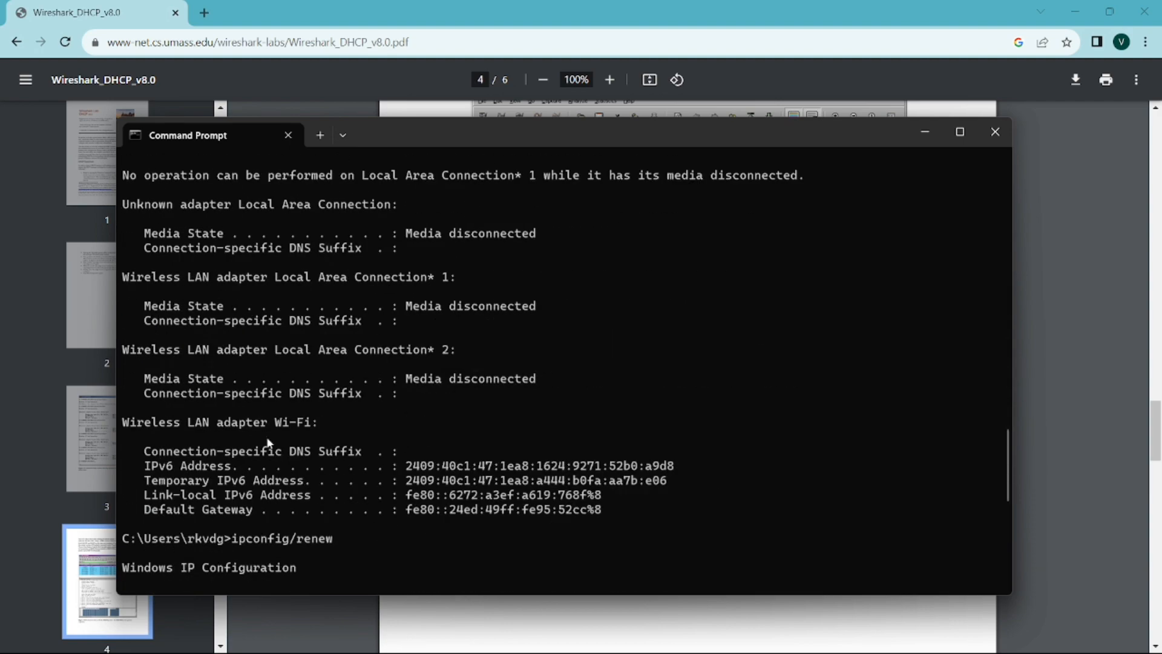
{"action": "left_click", "coordinate": [924, 131]}
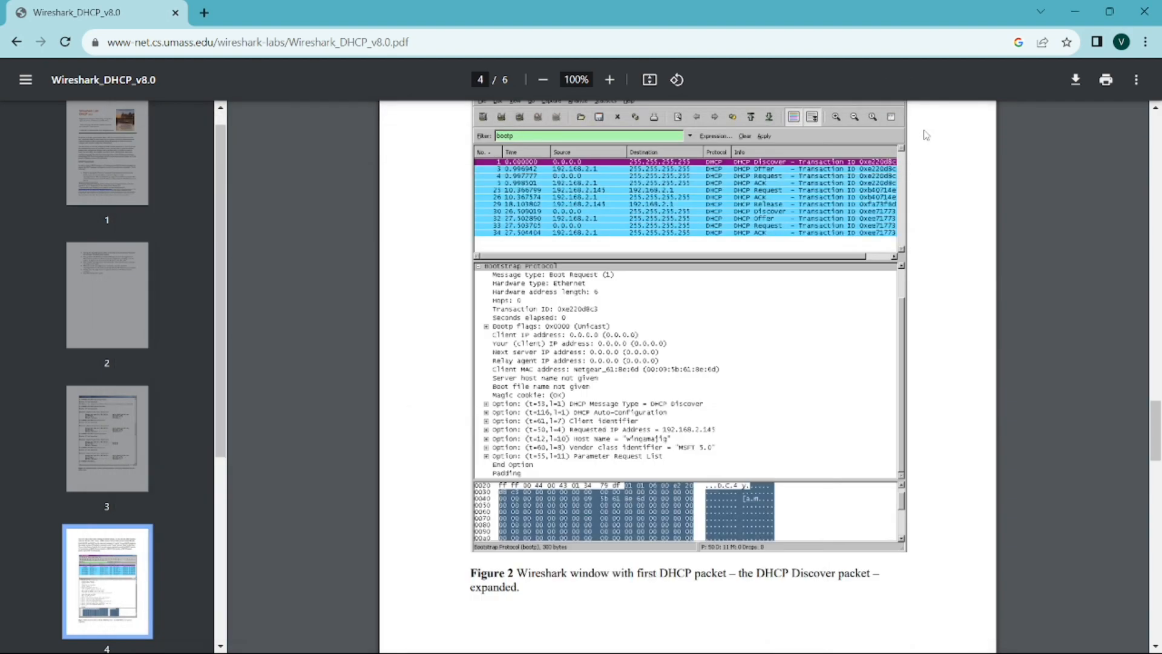
Consult the What to Hand In questions in the lab PDF, switch to Wireshark and apply the display filter bootp.
{"action": "scroll", "coordinate": [716, 372], "scroll_direction": "down", "scroll_amount": 5}
{"action": "scroll", "coordinate": [715, 372], "scroll_direction": "down", "scroll_amount": 9}
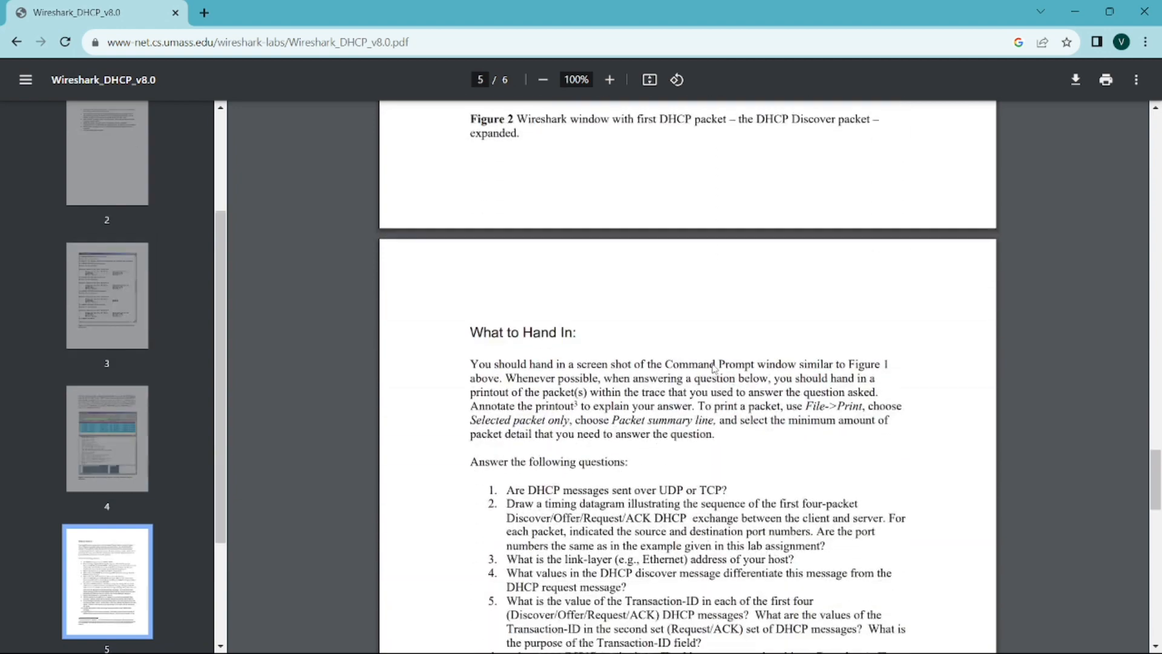
{"action": "scroll", "coordinate": [715, 371], "scroll_direction": "up", "scroll_amount": 1}
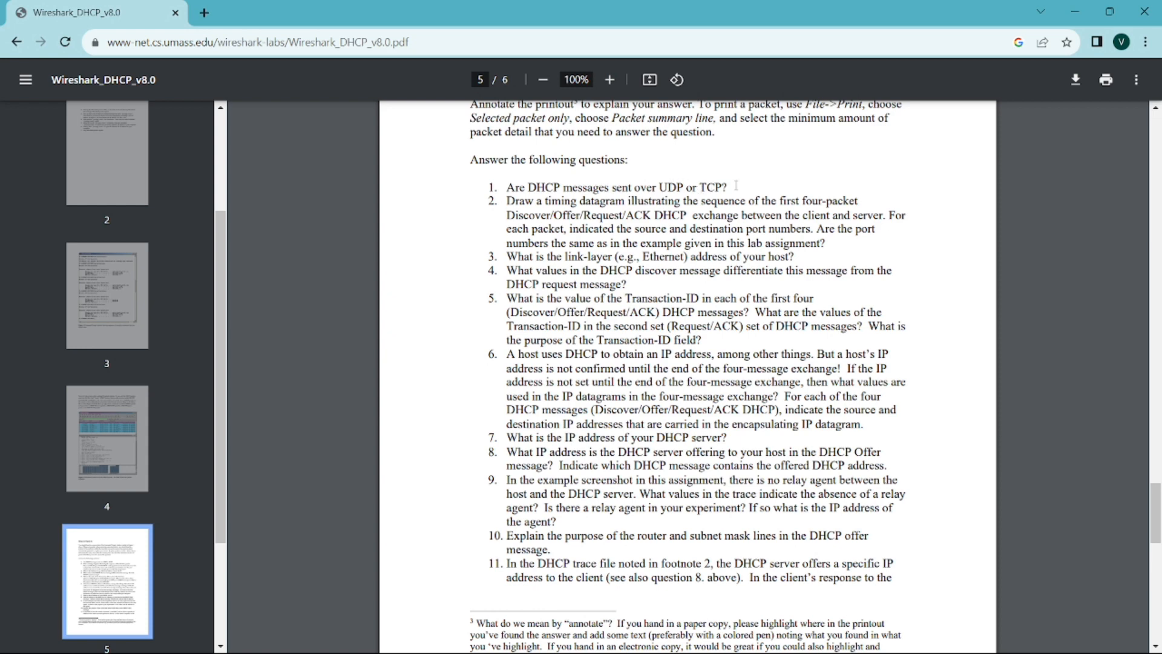
{"action": "key", "text": "super+Tab"}
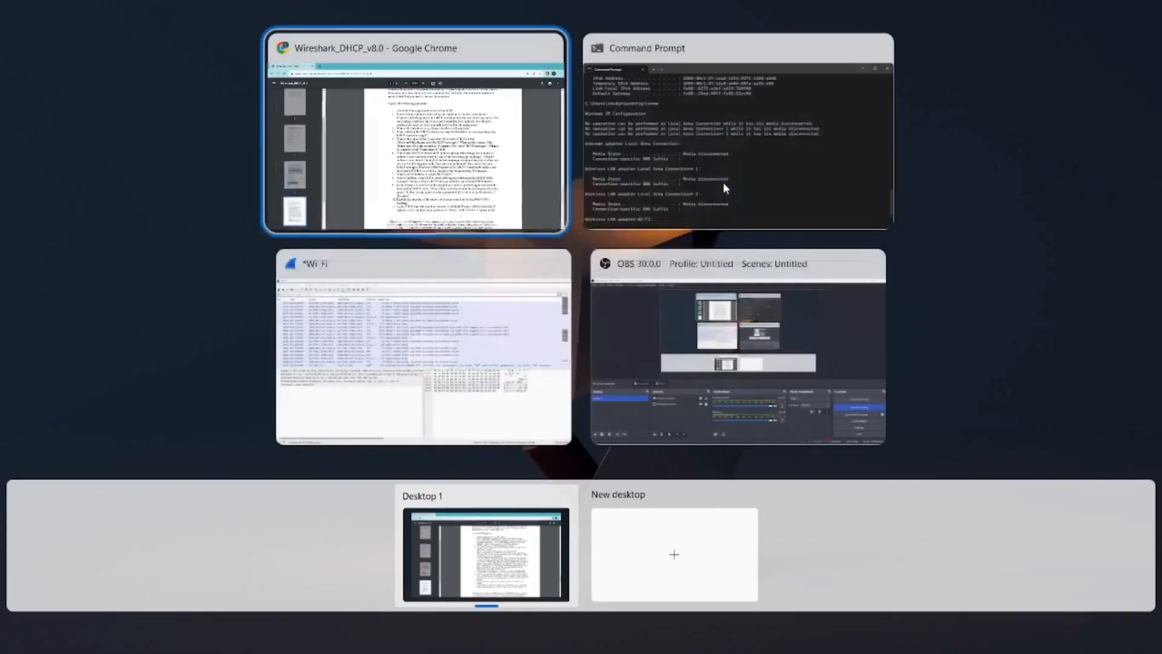
{"action": "key", "text": "Down"}
{"action": "key", "text": "Return"}
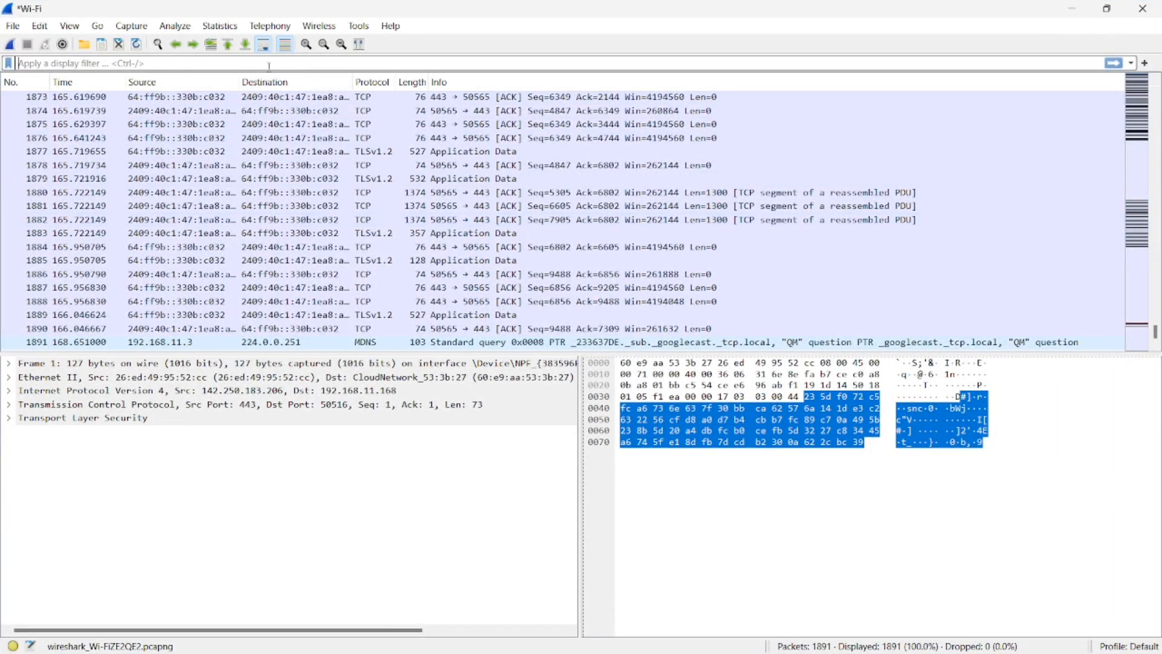
{"action": "left_click", "coordinate": [278, 64]}
{"action": "type", "text": "bootp"}
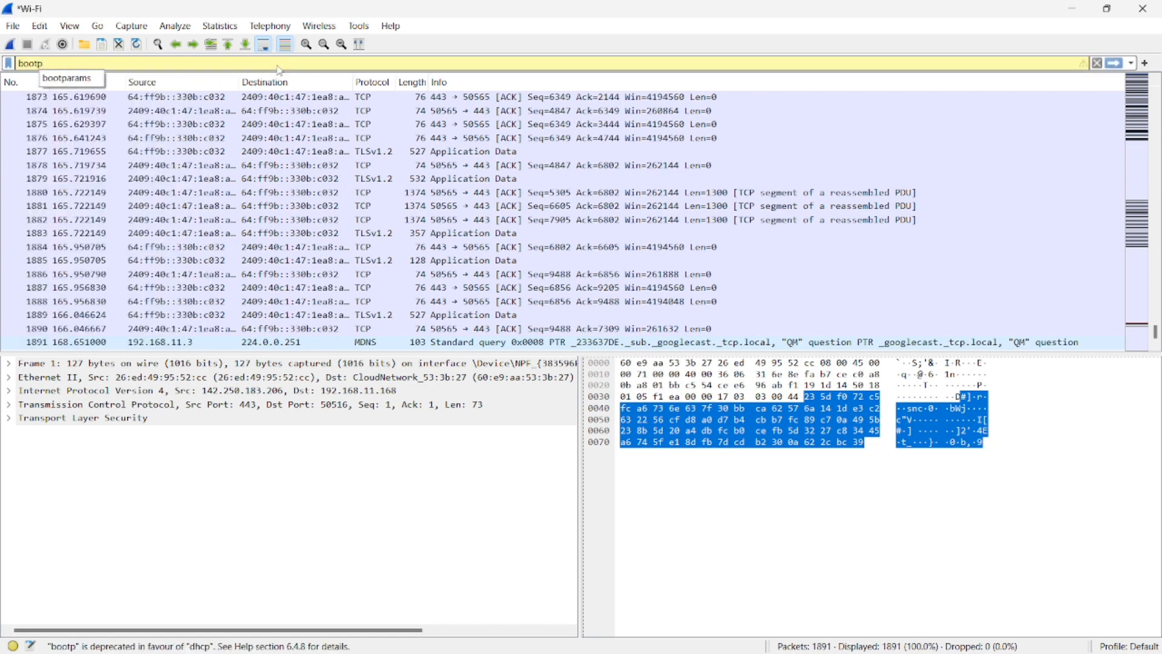
{"action": "key", "text": "Return"}
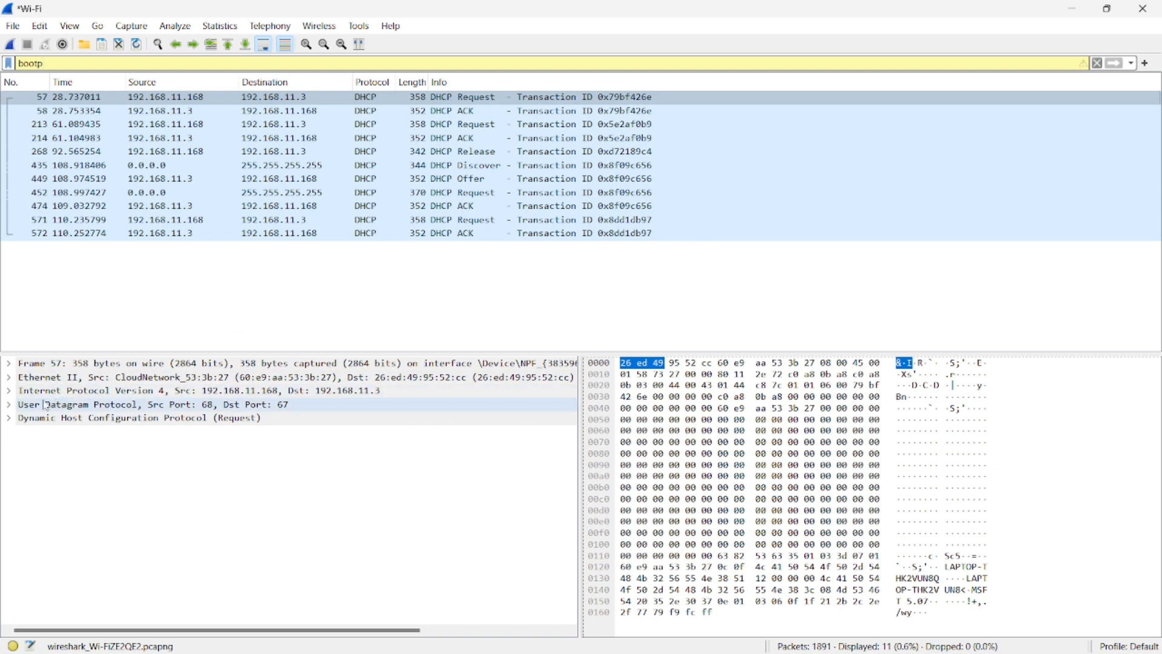
For question 1, expand the User Datagram Protocol details of the first DHCP Request packet and return to the lab PDF.
{"action": "left_click", "coordinate": [10, 408]}
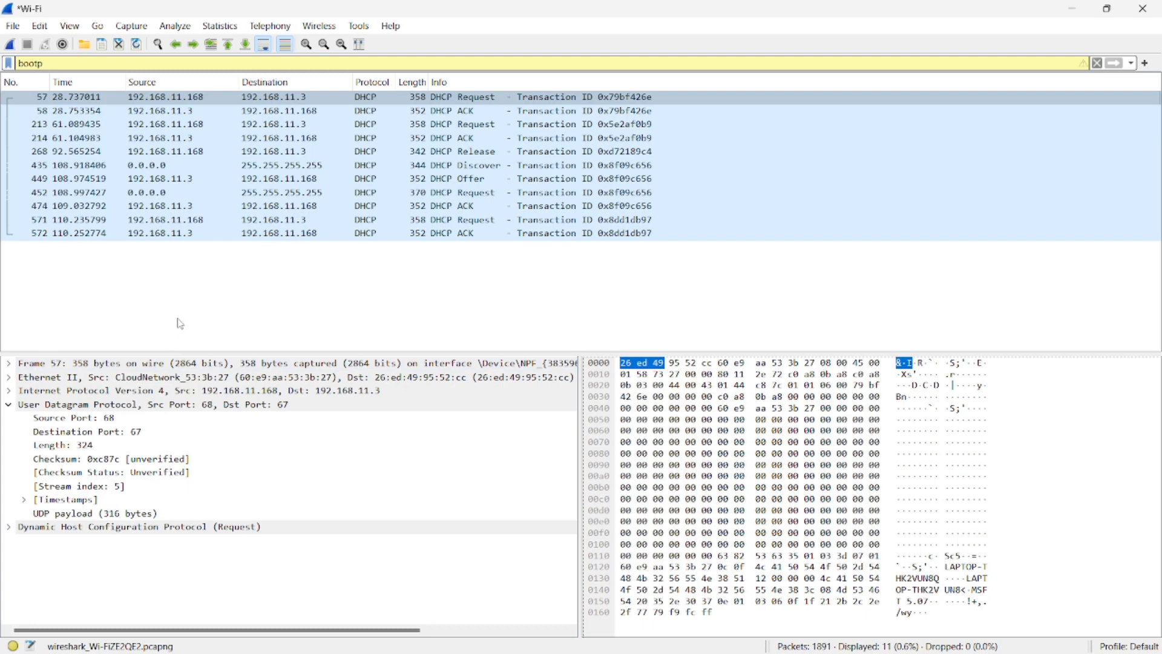
{"action": "key", "text": "super+Tab"}
{"action": "key", "text": "Right"}
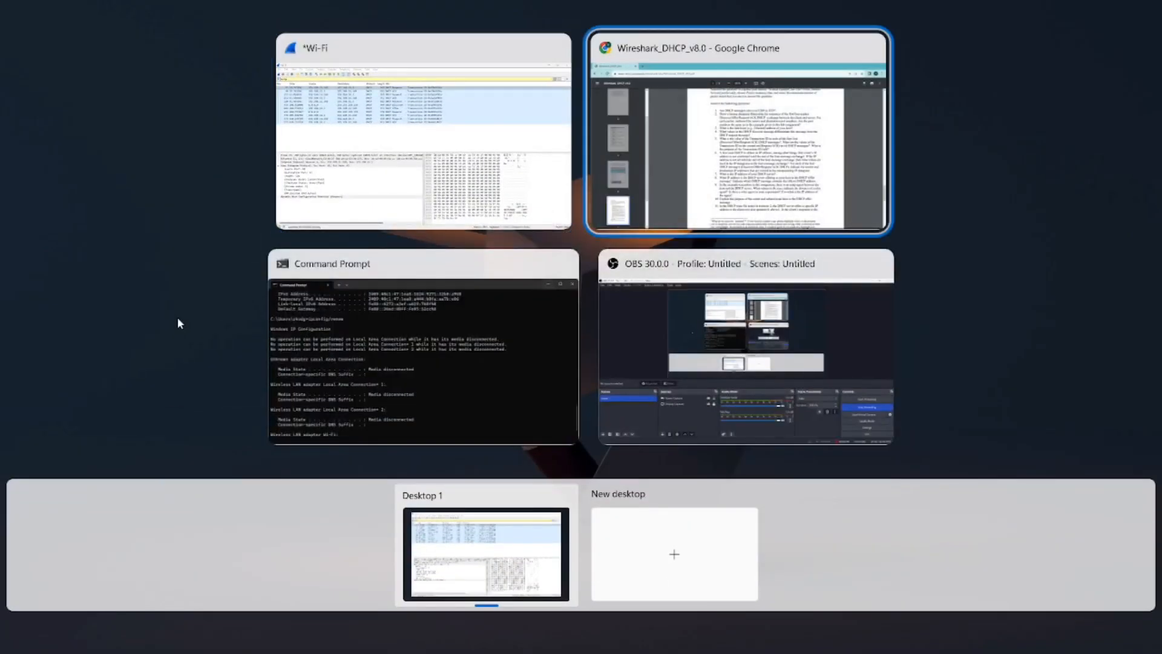
{"action": "key", "text": "Return"}
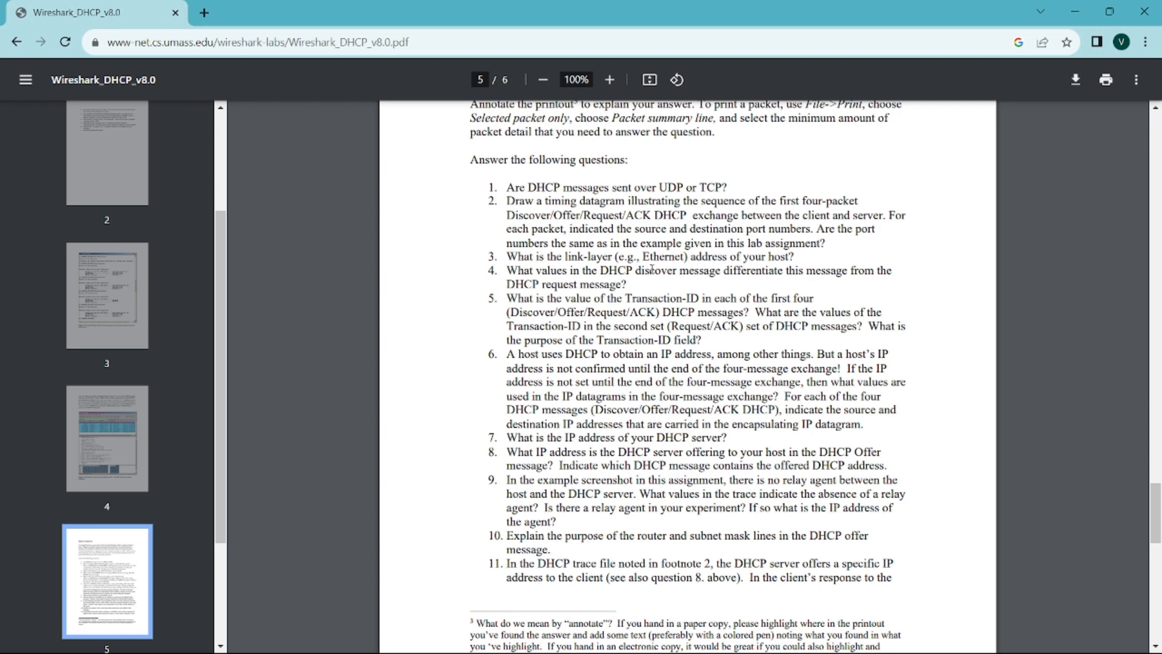
For question 2's timing diagram, switch back to Wireshark and open the Flow Graph of the capture.
{"action": "key", "text": "super+Tab"}
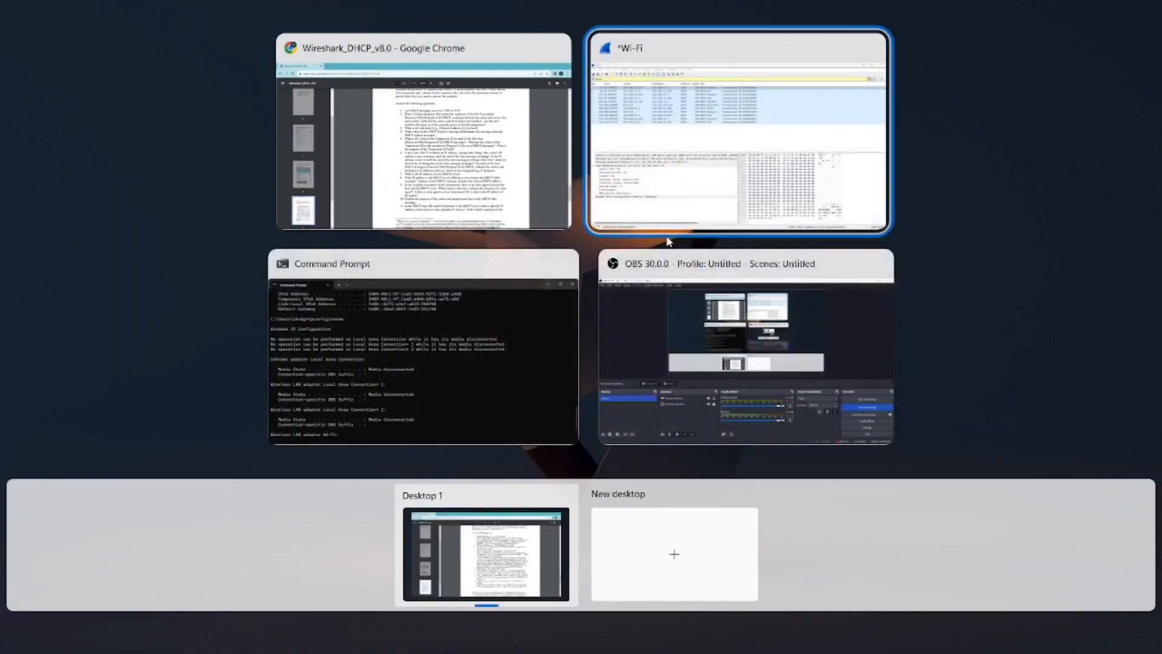
{"action": "left_click", "coordinate": [669, 240]}
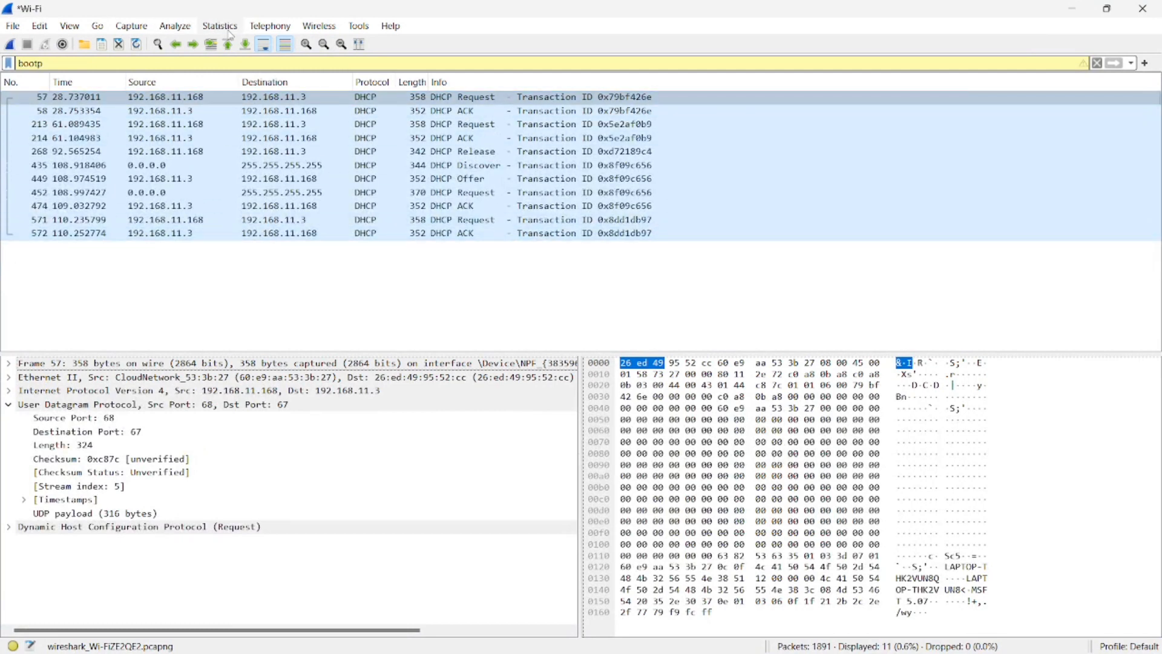
{"action": "left_click", "coordinate": [223, 26]}
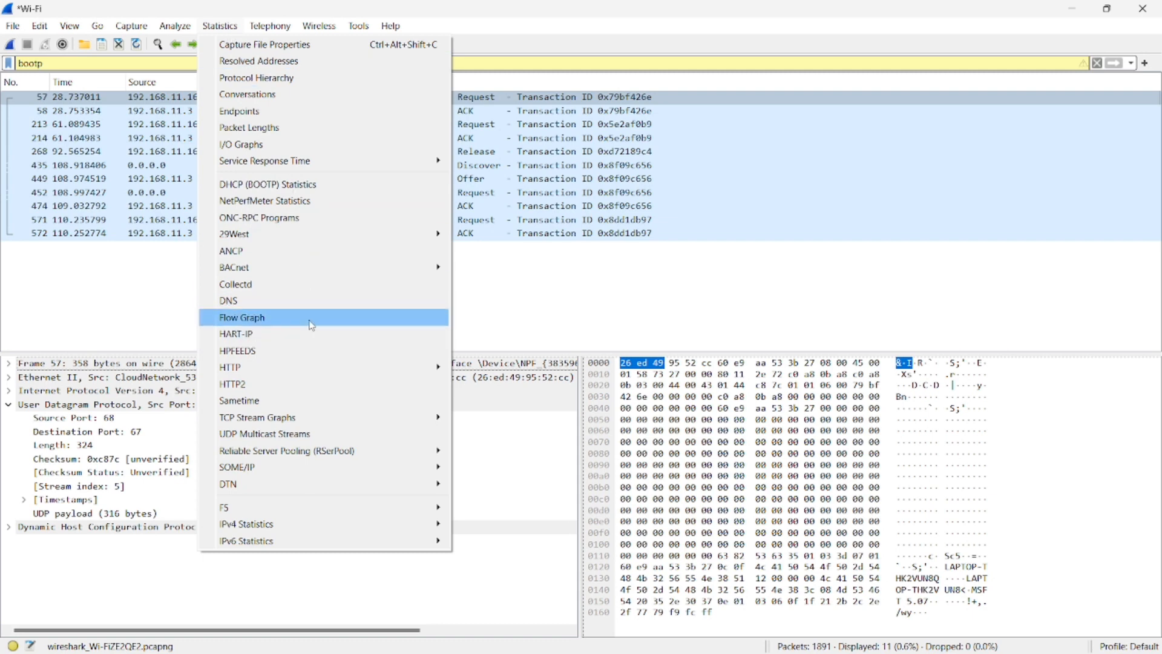
{"action": "left_click", "coordinate": [246, 319]}
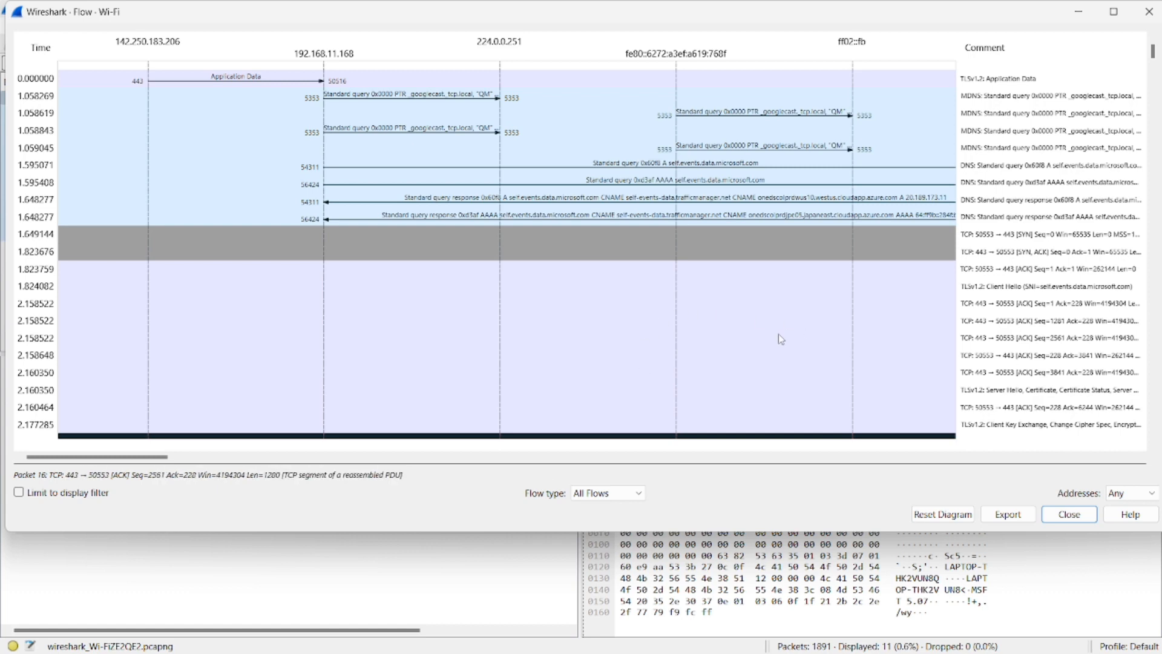
Close the Flow Graph, switch to the lab PDF and check which port numbers question 2 asks for.
{"action": "left_click", "coordinate": [1146, 13]}
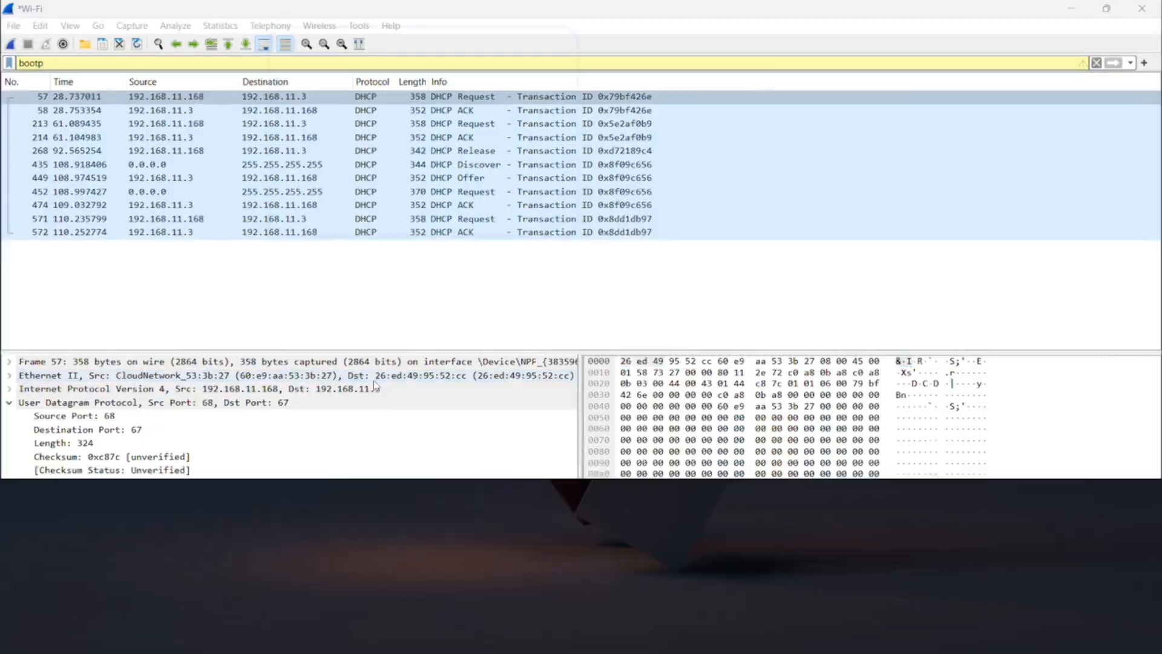
{"action": "key", "text": "super+Tab"}
{"action": "key", "text": "Right"}
{"action": "key", "text": "Return"}
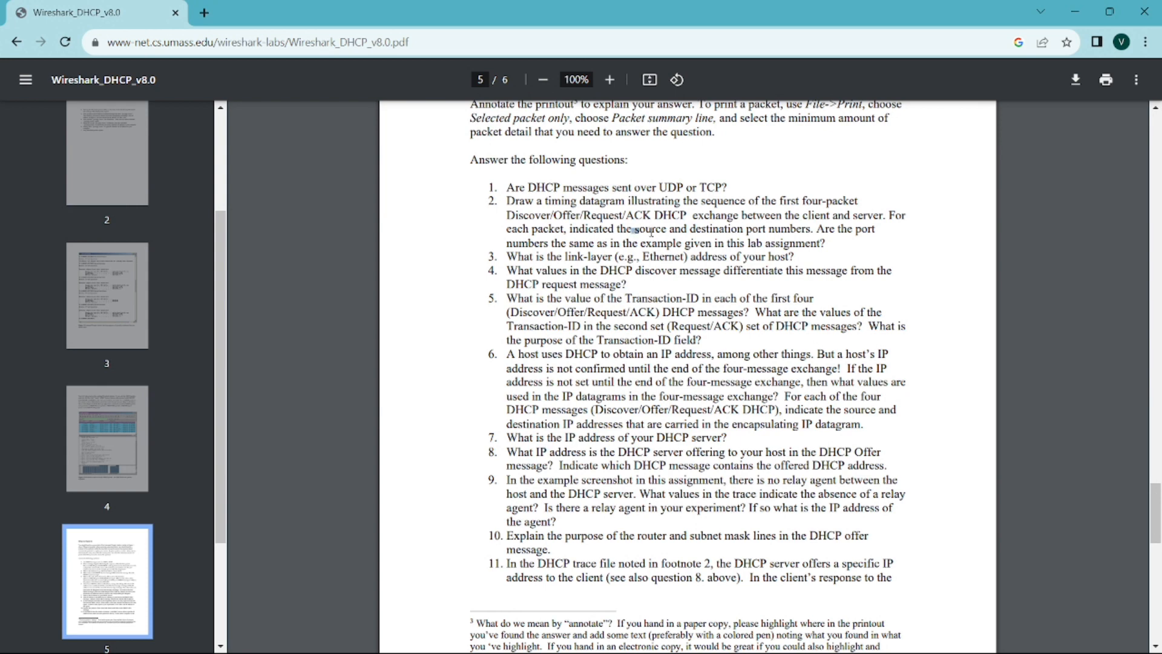
{"action": "left_click_drag", "start_coordinate": [651, 232], "coordinate": [821, 229]}
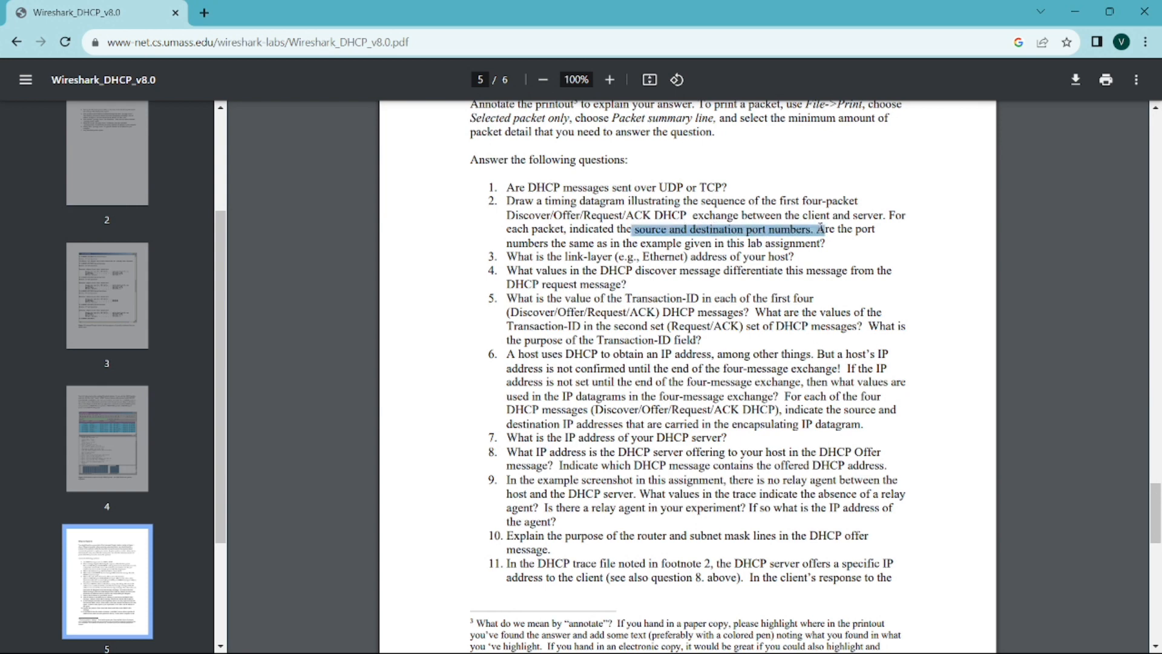
{"action": "left_click", "coordinate": [720, 243]}
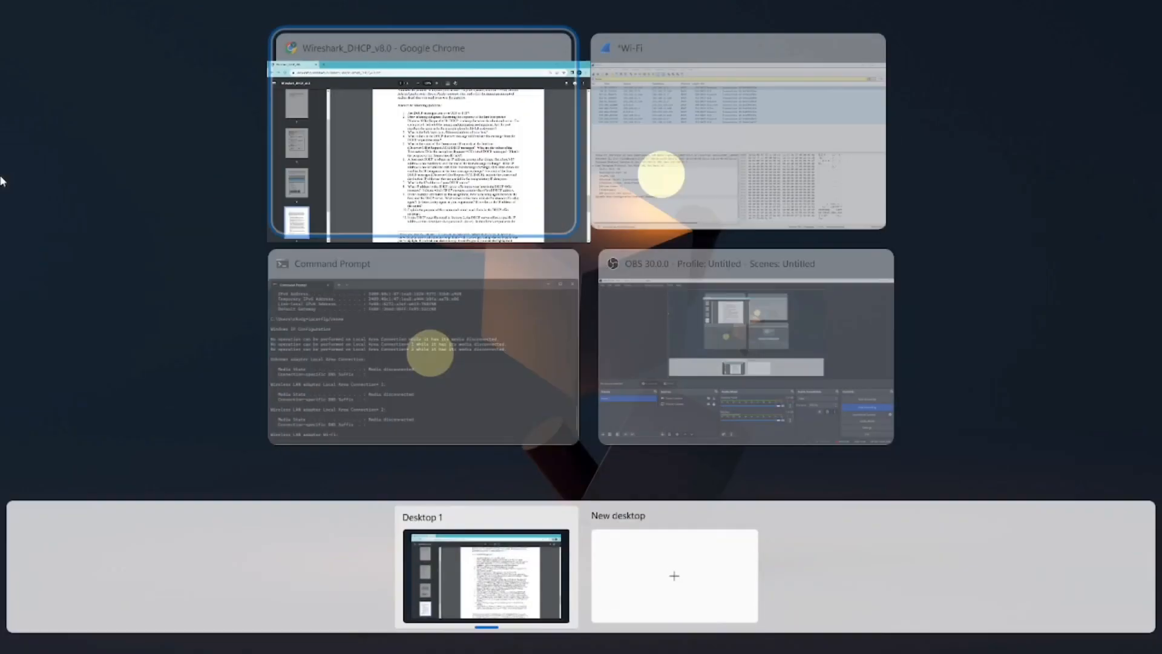
Switch to Wireshark and step through the Discover, Offer, Request and ACK packets of the four-packet exchange, numbers 435 to 474.
{"action": "key", "text": "super+Tab"}
{"action": "key", "text": "Return"}
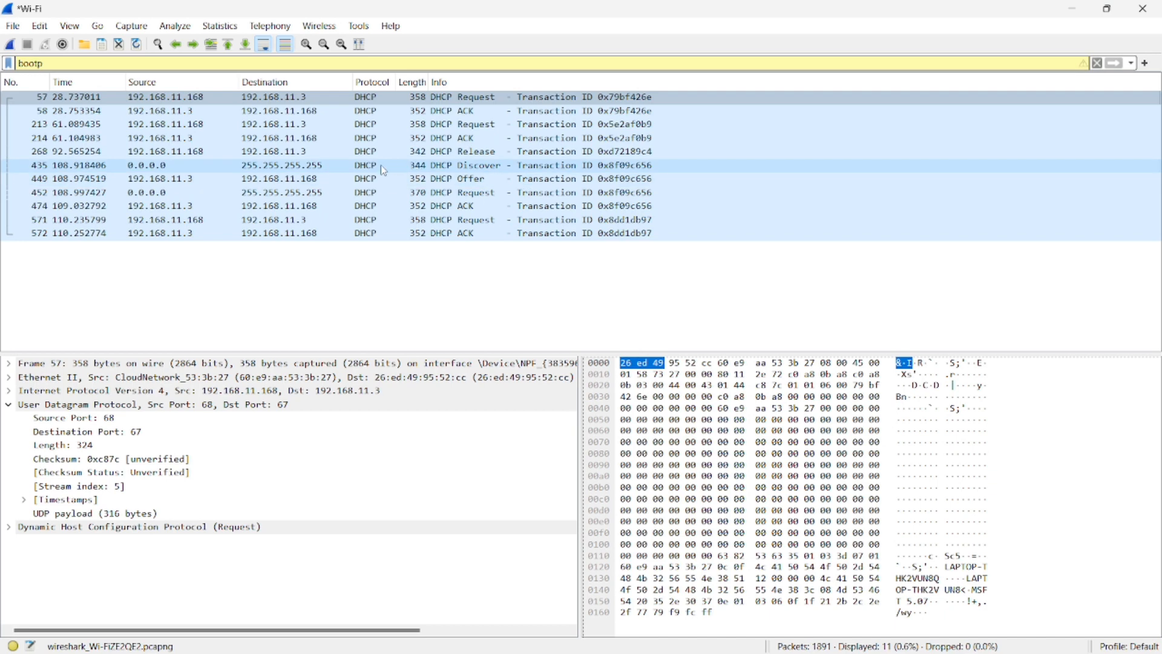
{"action": "left_click", "coordinate": [438, 164]}
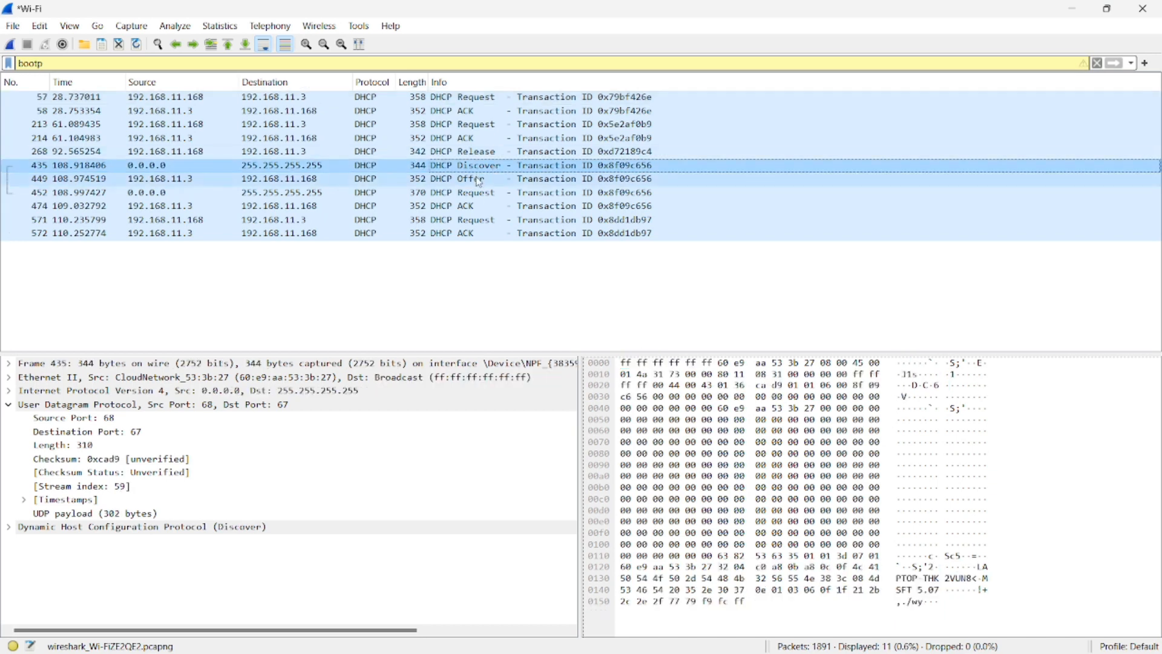
{"action": "left_click", "coordinate": [478, 180]}
{"action": "left_click", "coordinate": [480, 192]}
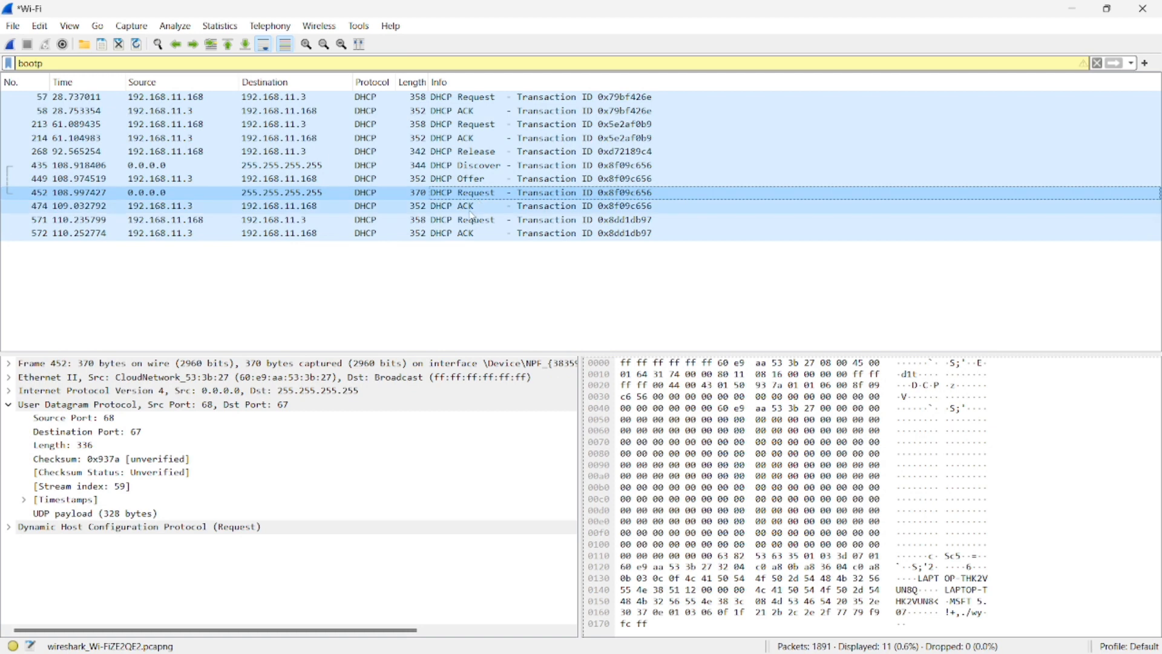
{"action": "left_click", "coordinate": [472, 207]}
{"action": "left_click", "coordinate": [471, 192]}
{"action": "left_click", "coordinate": [473, 179]}
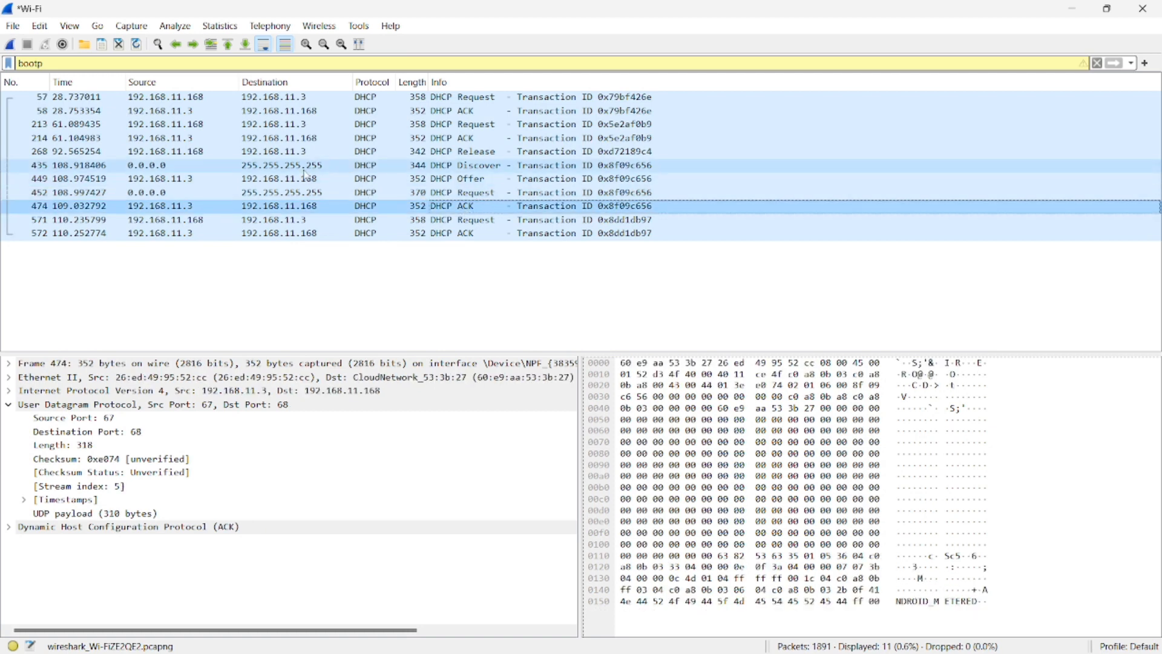
Examine the UDP source and destination ports of the DHCP Discover packet.
{"action": "left_click", "coordinate": [474, 167]}
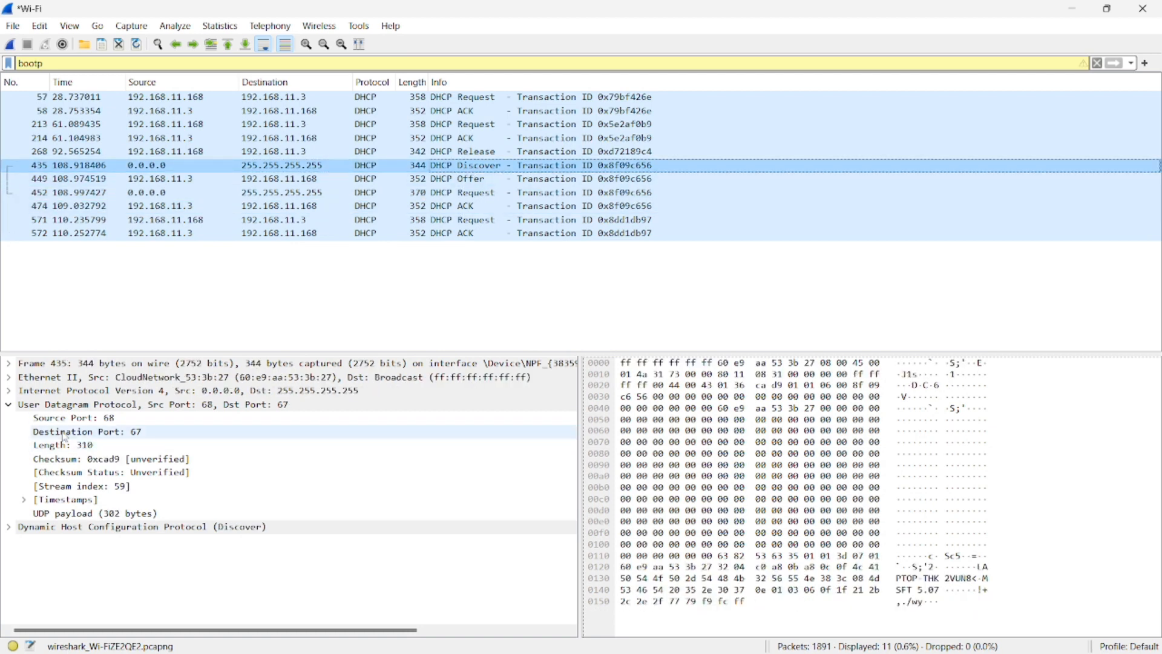
{"action": "left_click", "coordinate": [86, 423]}
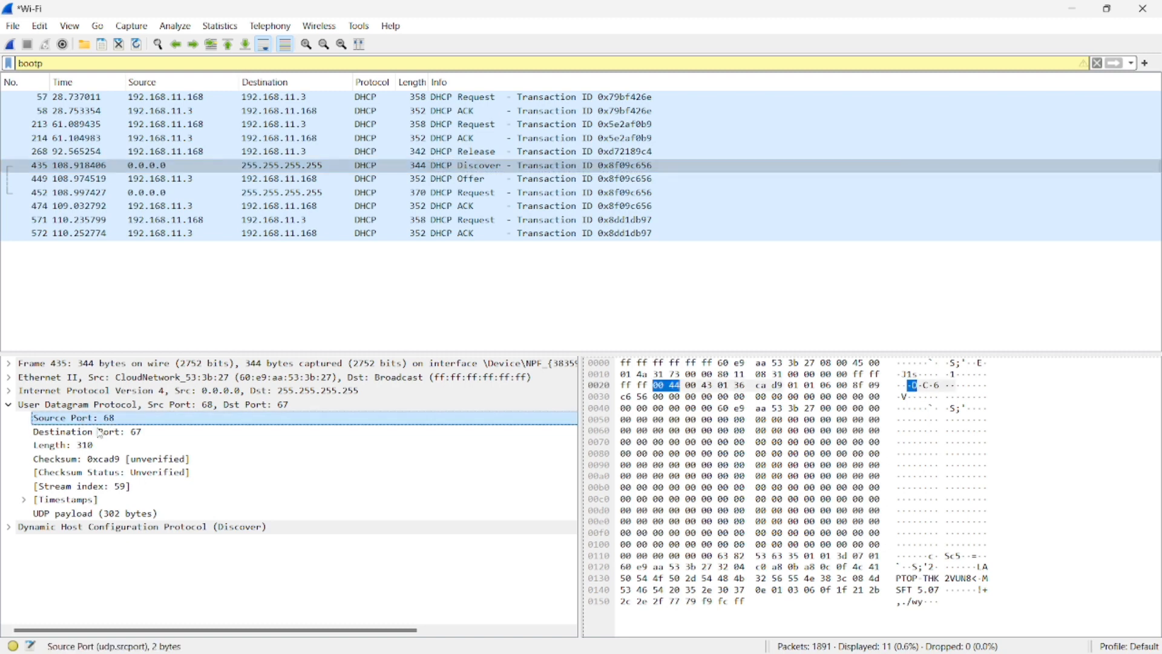
{"action": "left_click", "coordinate": [100, 432]}
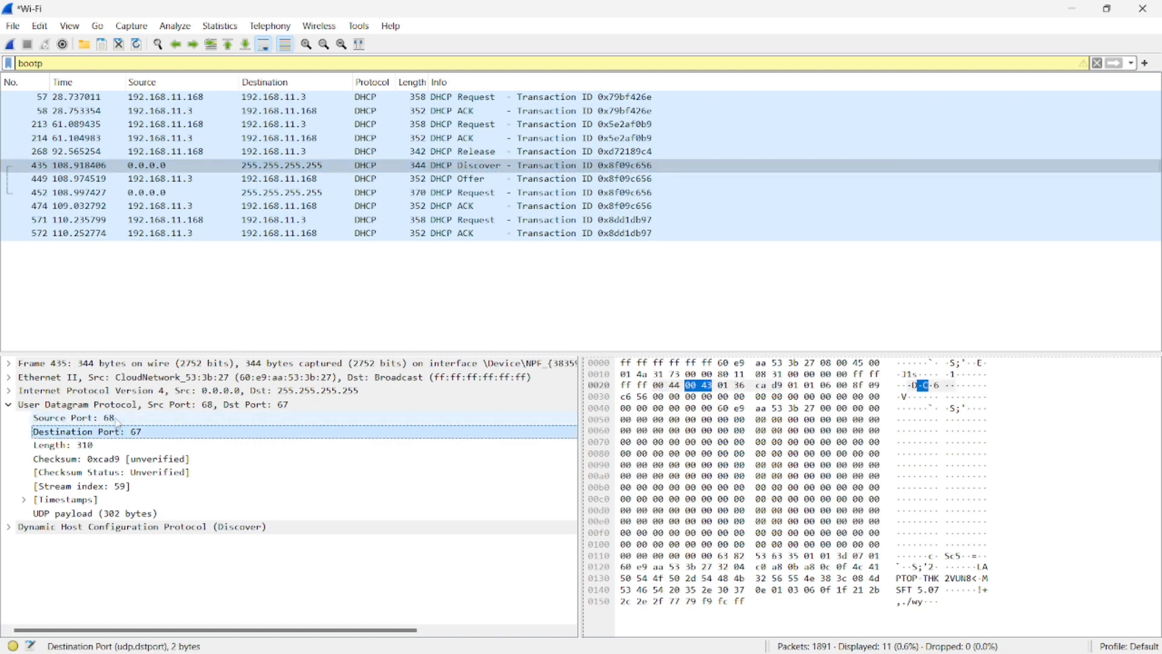
{"action": "left_click", "coordinate": [116, 420]}
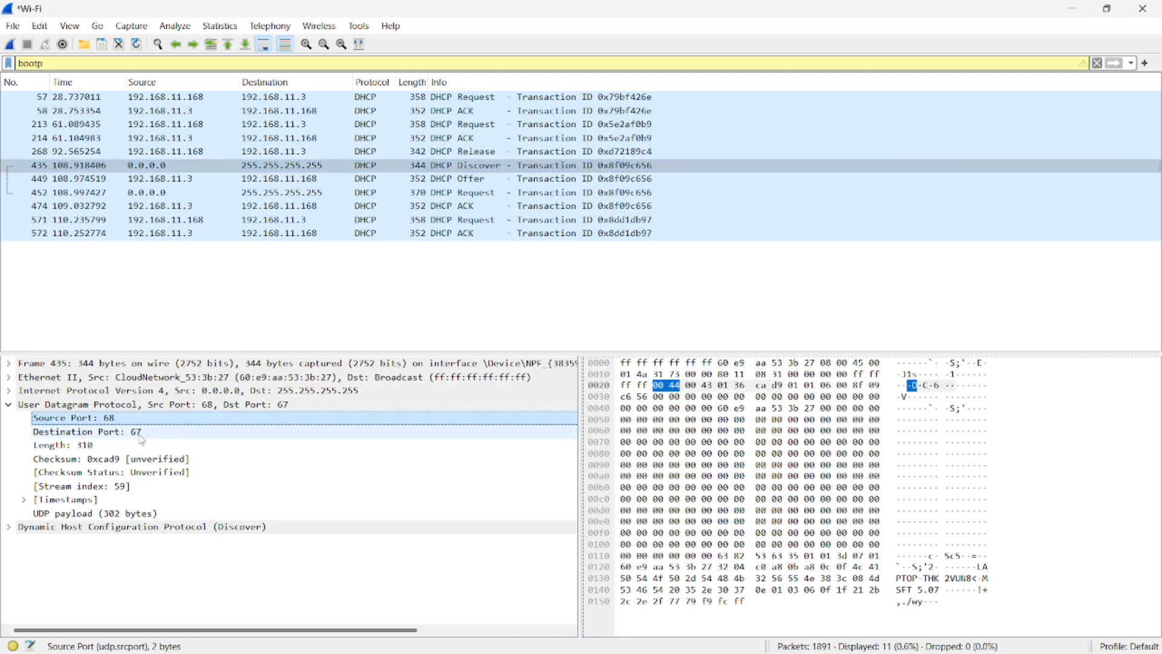
{"action": "left_click", "coordinate": [140, 434]}
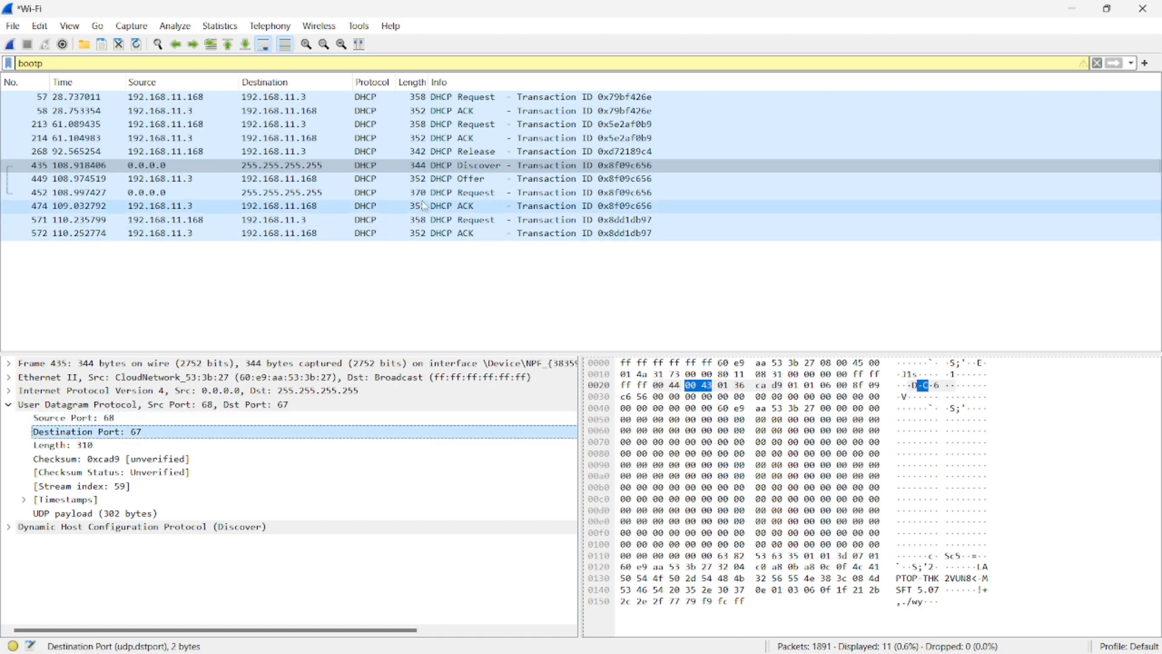
Examine the UDP source and destination ports of DHCP Offer packet 449 and of DHCP Request packet 452.
{"action": "left_click", "coordinate": [439, 181]}
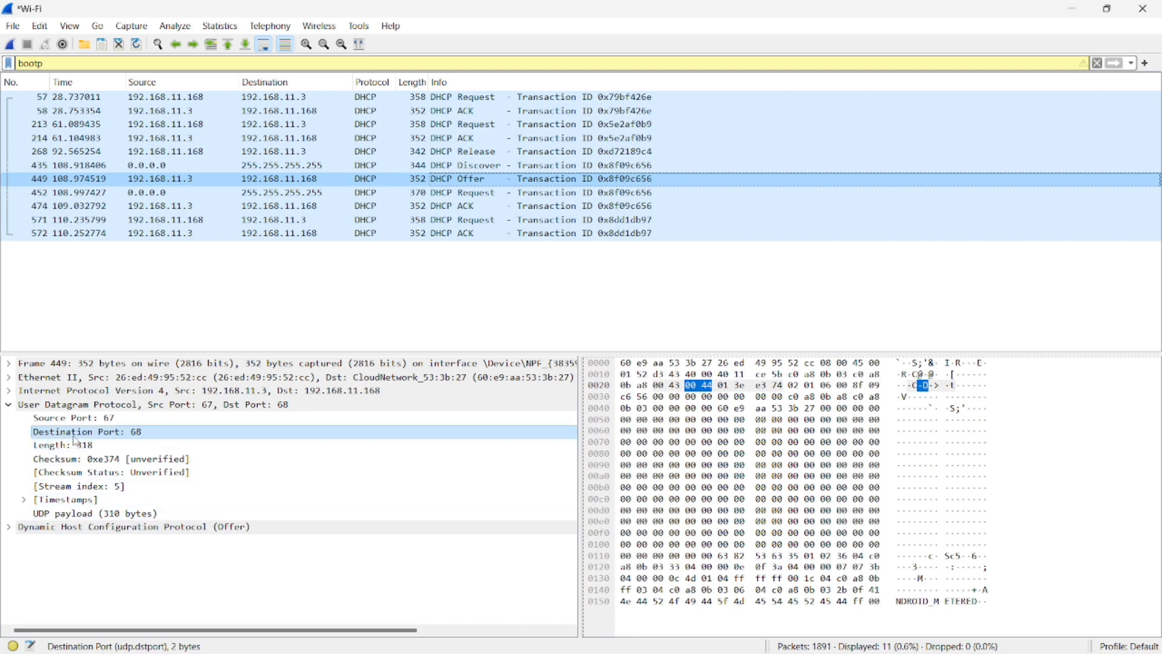
{"action": "left_click", "coordinate": [113, 420]}
{"action": "left_click", "coordinate": [150, 436]}
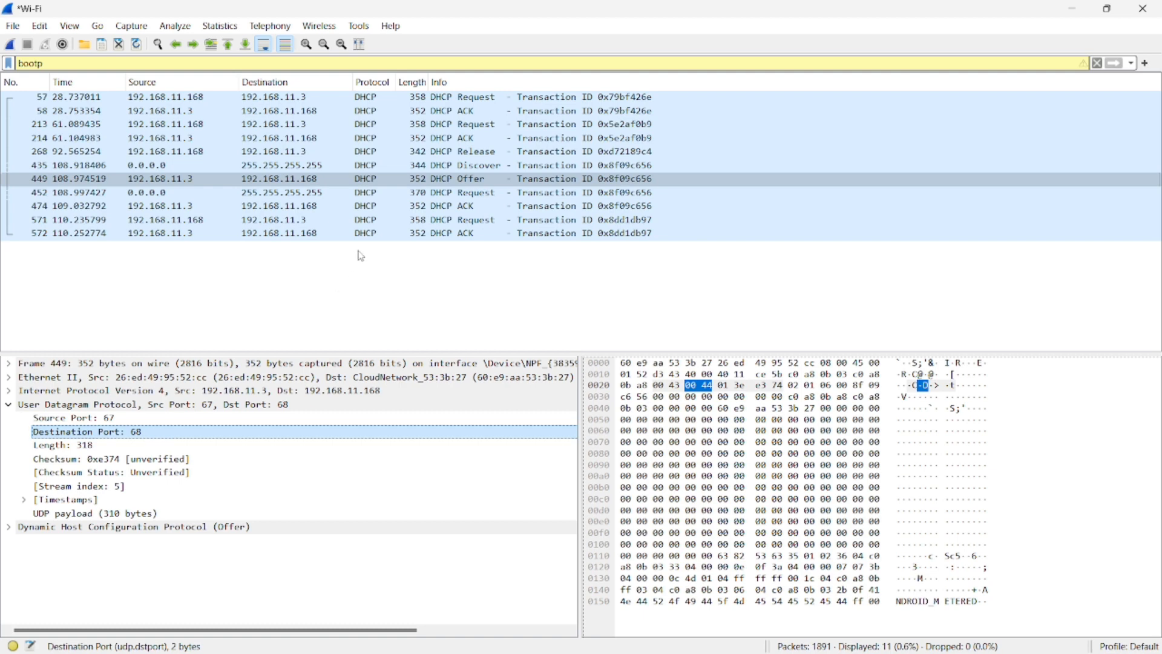
{"action": "left_click", "coordinate": [466, 194]}
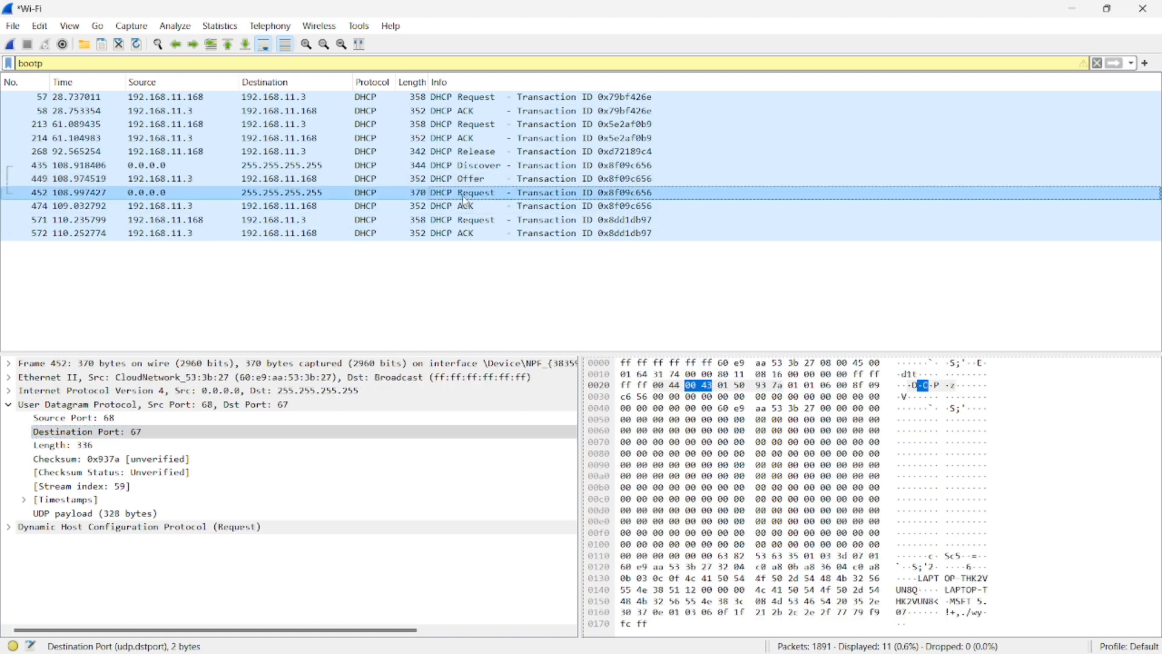
{"action": "left_click", "coordinate": [128, 418]}
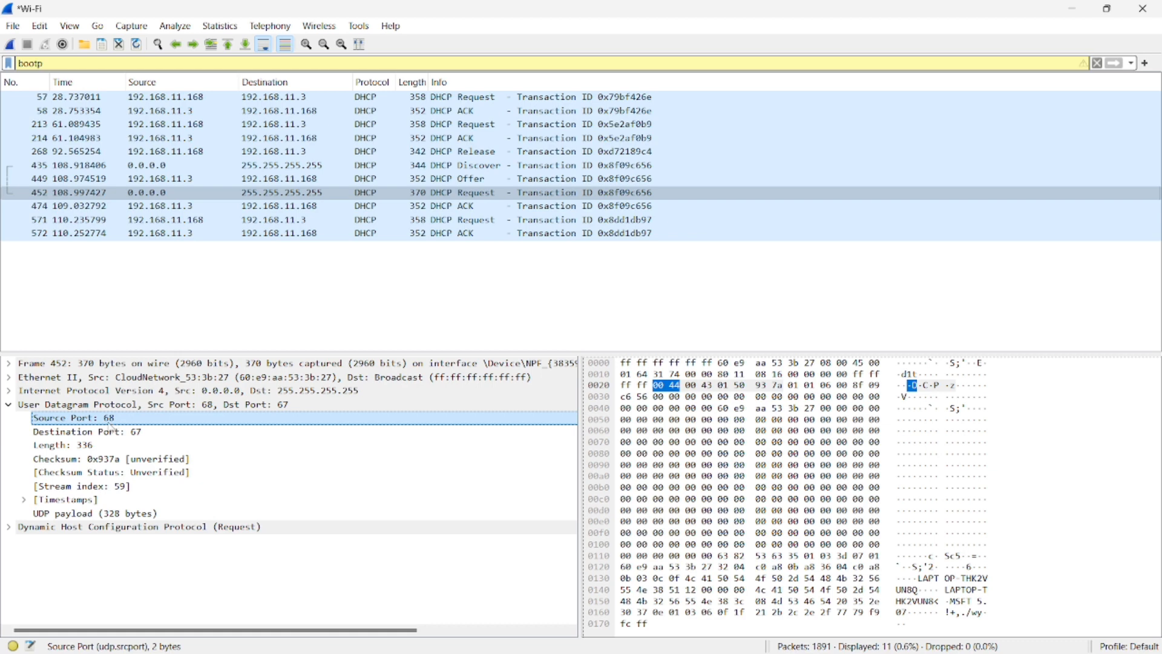
{"action": "left_click", "coordinate": [133, 432]}
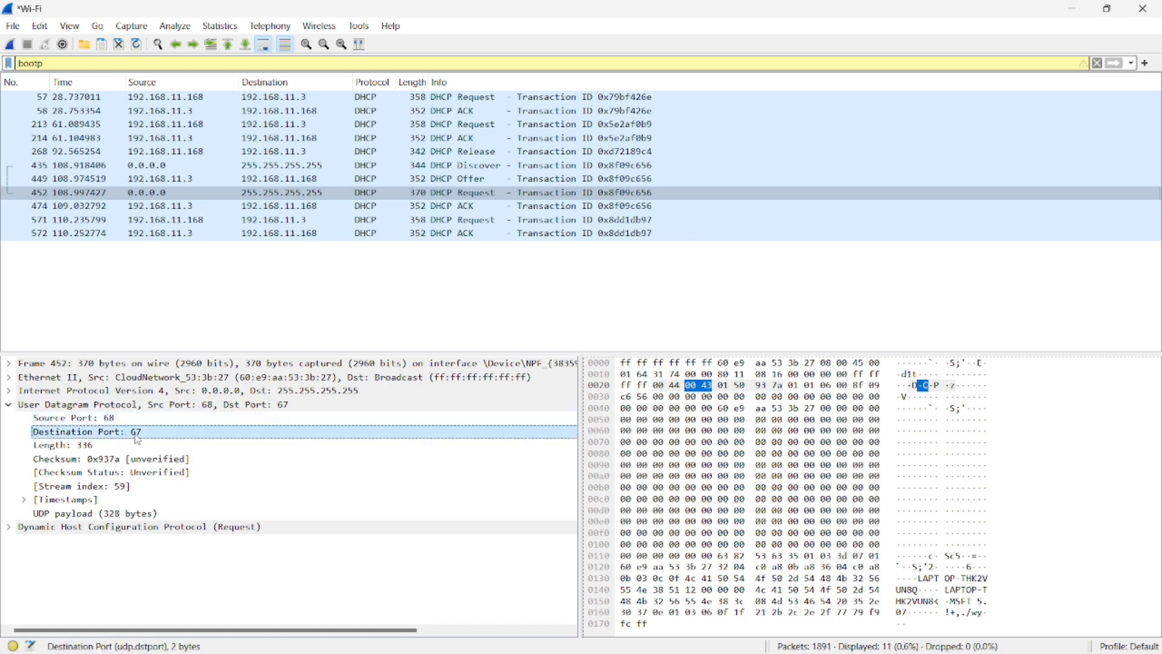
Examine the UDP source and destination ports of DHCP ACK packet 474.
{"action": "left_click", "coordinate": [436, 206]}
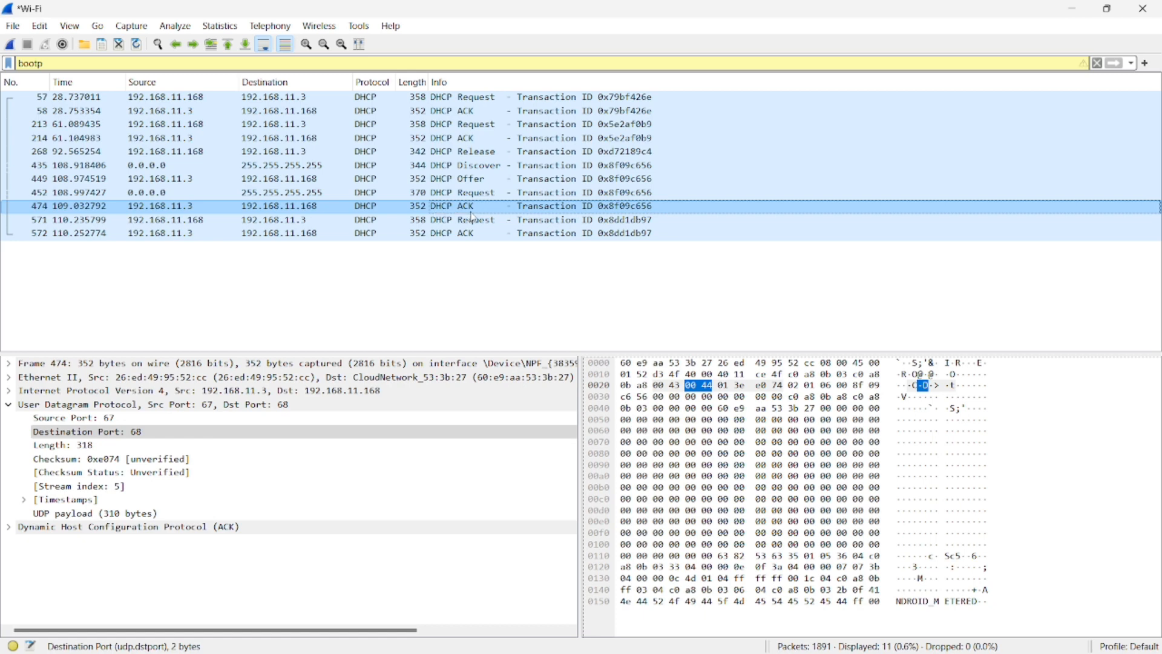
{"action": "left_click", "coordinate": [130, 418]}
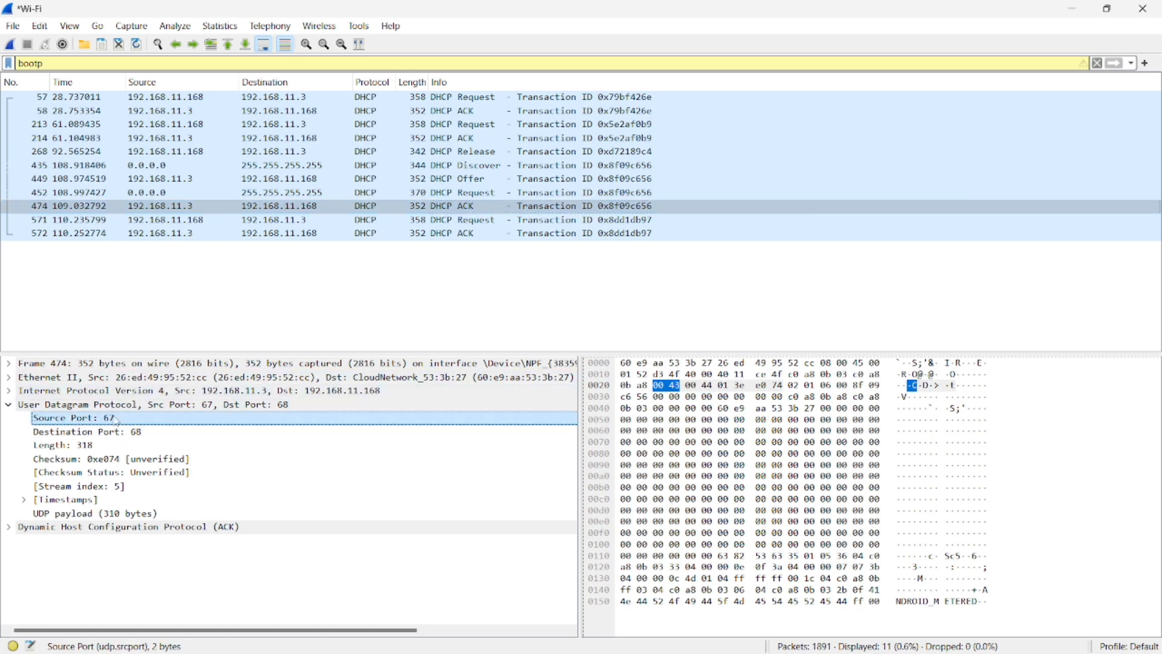
{"action": "left_click", "coordinate": [129, 431]}
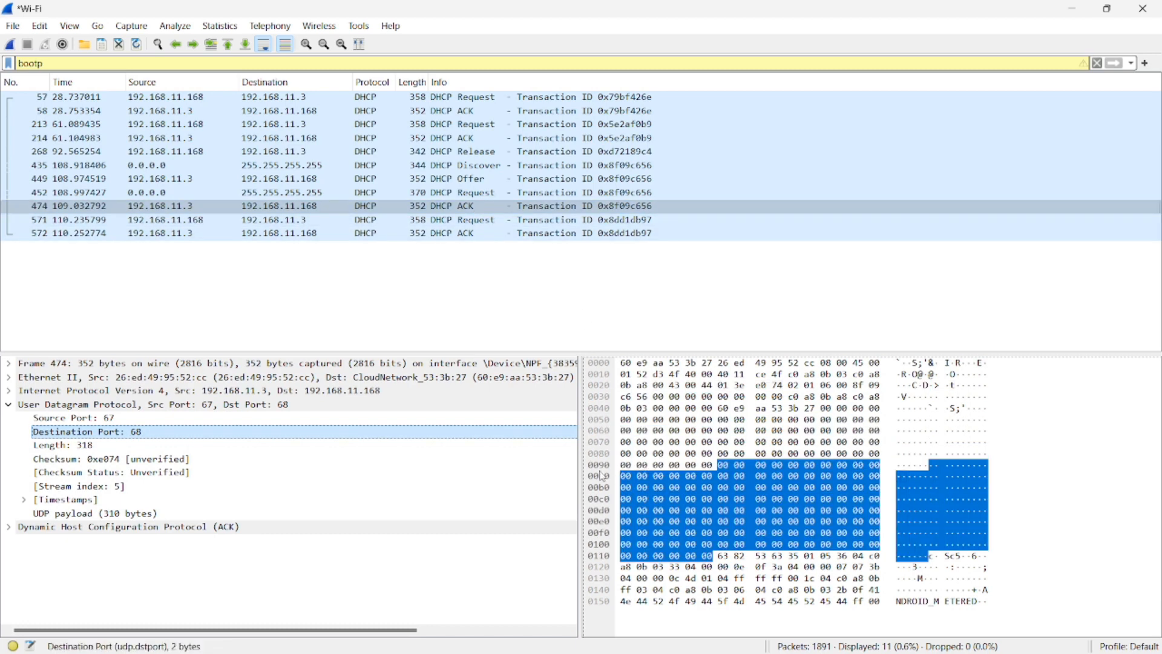
Switch to the lab PDF, examine the example capture in Figure 2 and return to the hand-in questions.
{"action": "key", "text": "super+Tab"}
{"action": "key", "text": "Right"}
{"action": "key", "text": "Right"}
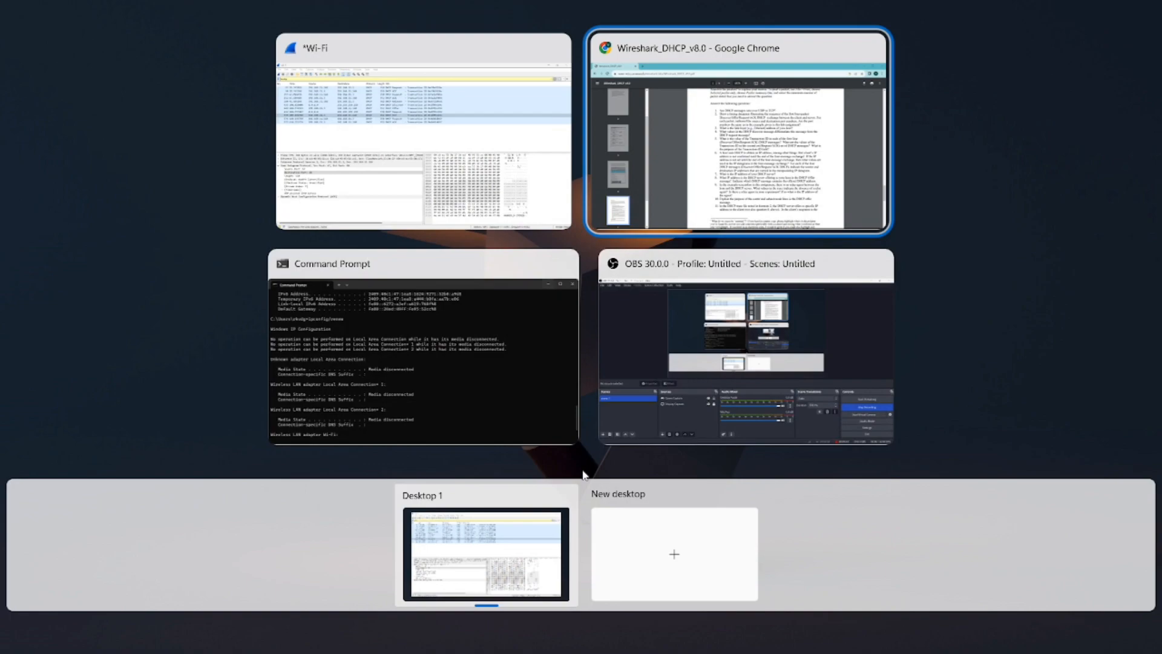
{"action": "key", "text": "Return"}
{"action": "scroll", "coordinate": [476, 469], "scroll_direction": "up", "scroll_amount": 5}
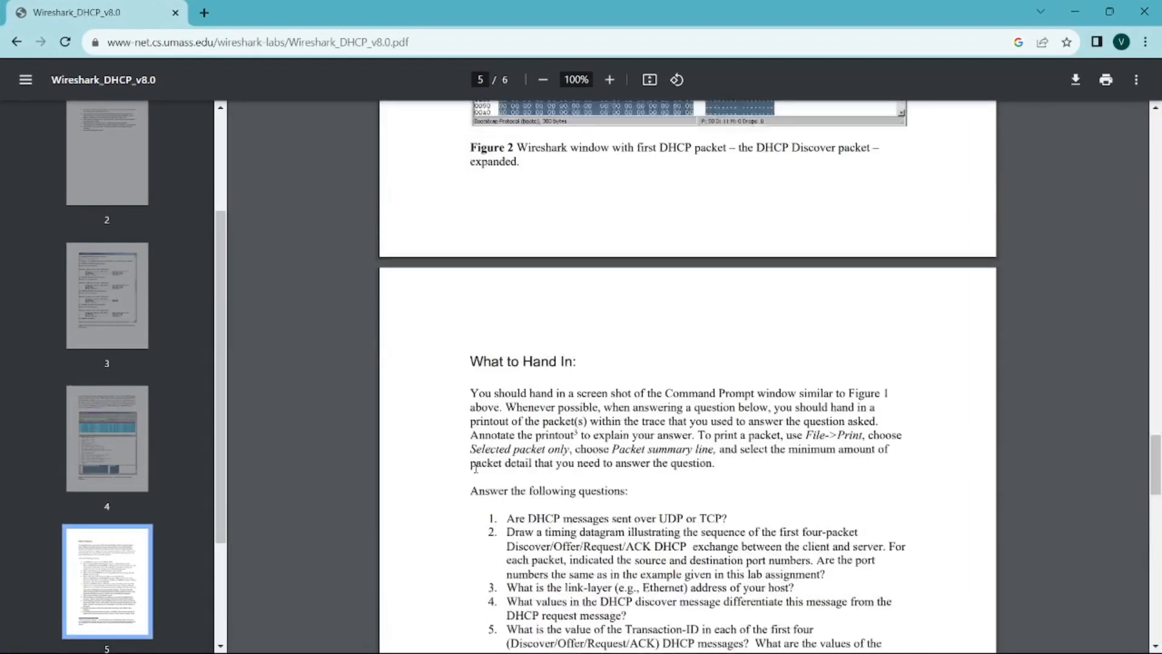
{"action": "scroll", "coordinate": [476, 469], "scroll_direction": "up", "scroll_amount": 5}
{"action": "scroll", "coordinate": [476, 472], "scroll_direction": "up", "scroll_amount": 1}
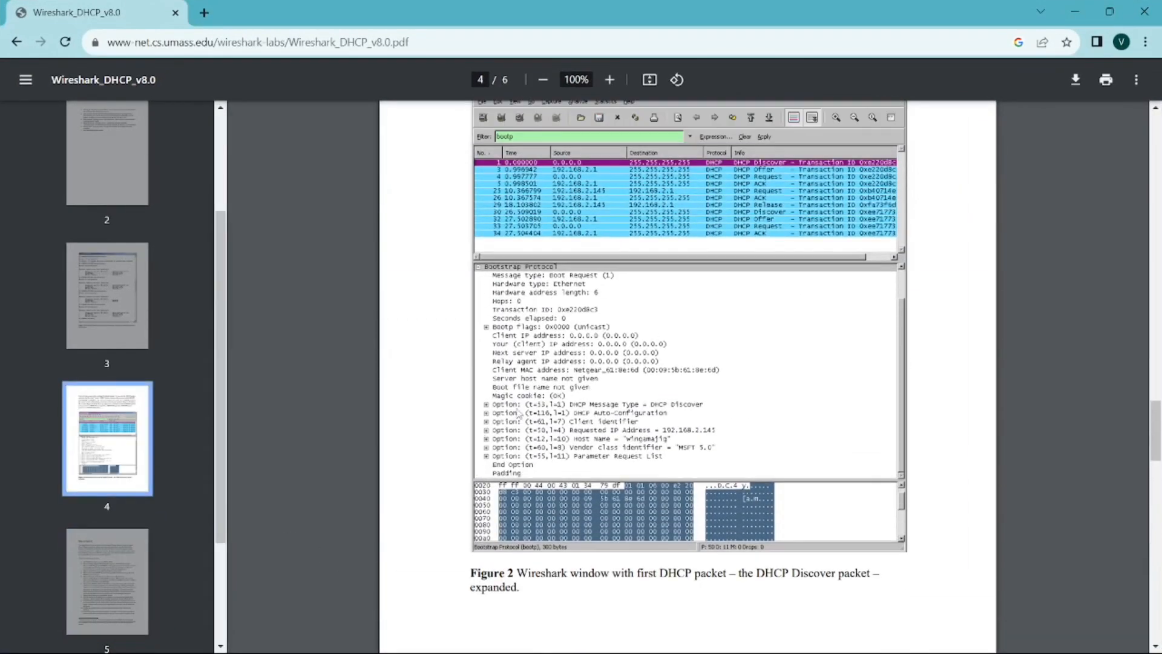
{"action": "scroll", "coordinate": [594, 433], "scroll_direction": "up", "scroll_amount": 2}
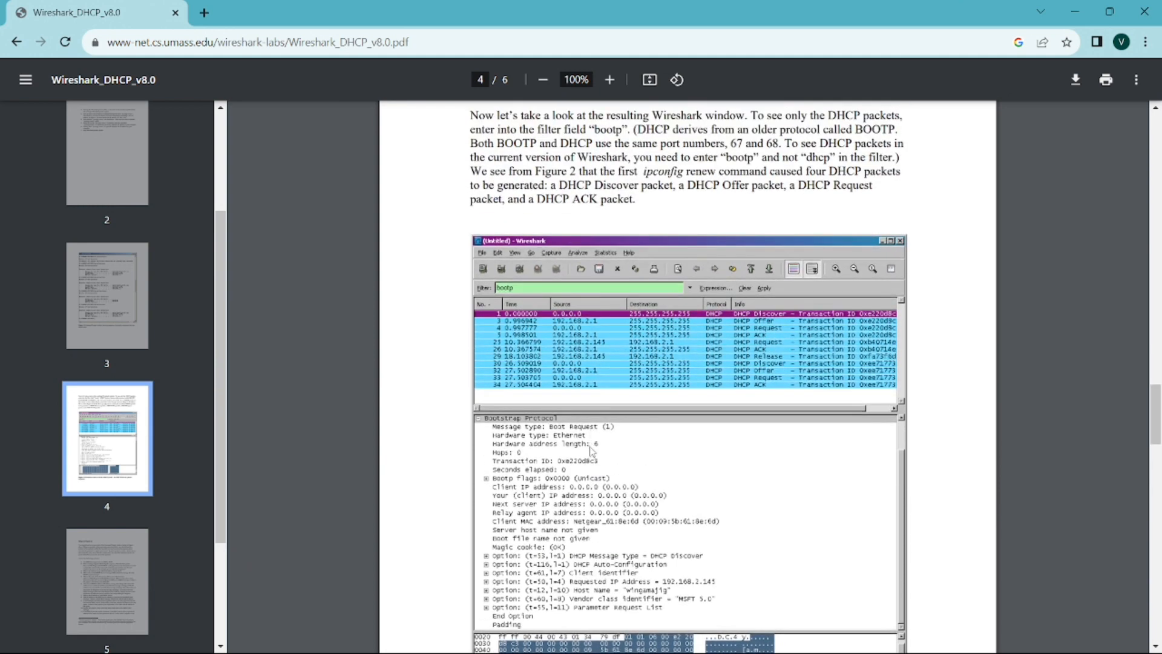
{"action": "scroll", "coordinate": [592, 451], "scroll_direction": "down", "scroll_amount": 1}
{"action": "scroll", "coordinate": [592, 451], "scroll_direction": "up", "scroll_amount": 1}
{"action": "scroll", "coordinate": [592, 451], "scroll_direction": "down", "scroll_amount": 4}
{"action": "scroll", "coordinate": [592, 451], "scroll_direction": "down", "scroll_amount": 6}
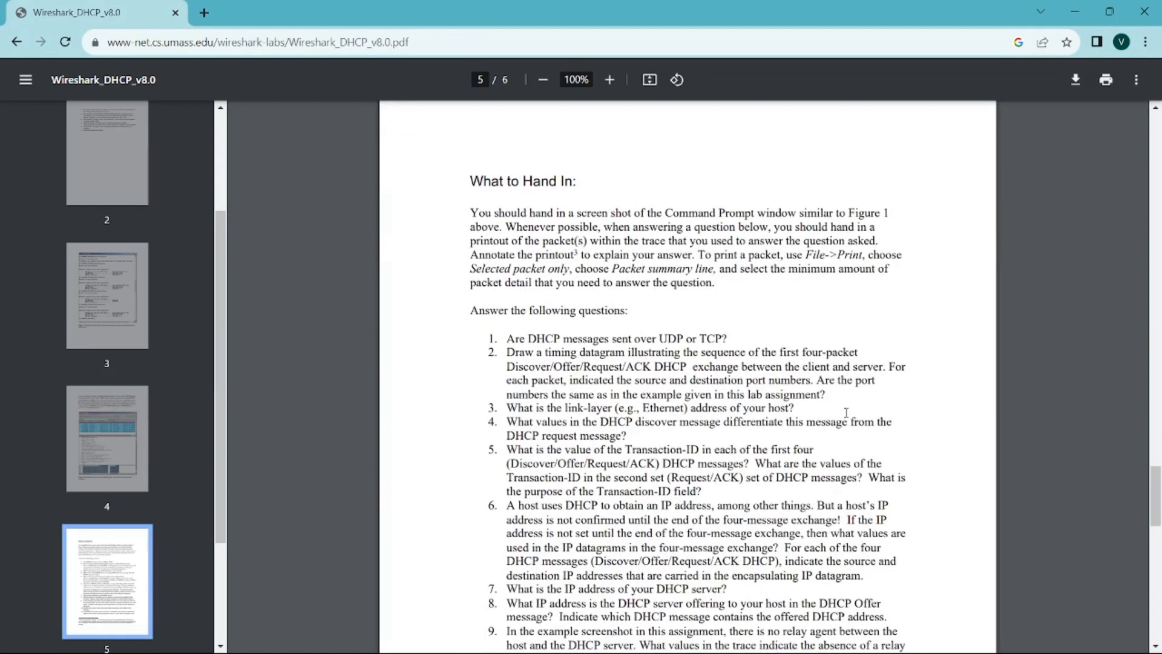
{"action": "scroll", "coordinate": [793, 451], "scroll_direction": "down", "scroll_amount": 1}
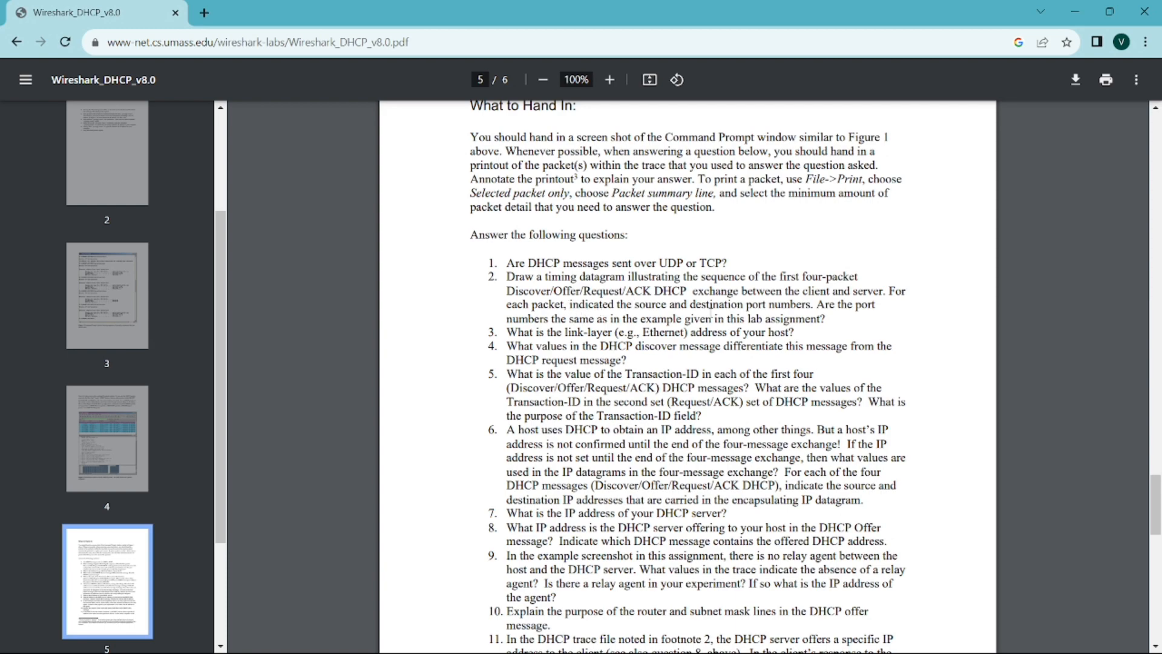
Find the BOOTP and DHCP port numbers in the paragraph above Figure 2 and highlight them.
{"action": "scroll", "coordinate": [654, 329], "scroll_direction": "up", "scroll_amount": 10}
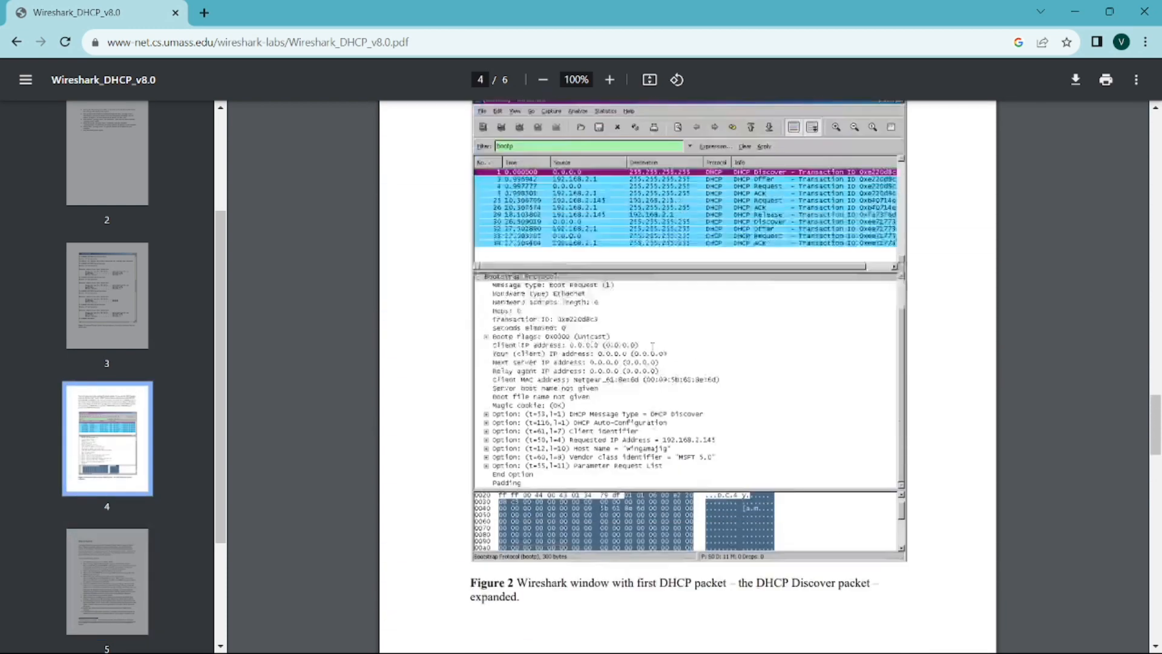
{"action": "scroll", "coordinate": [653, 346], "scroll_direction": "up", "scroll_amount": 5}
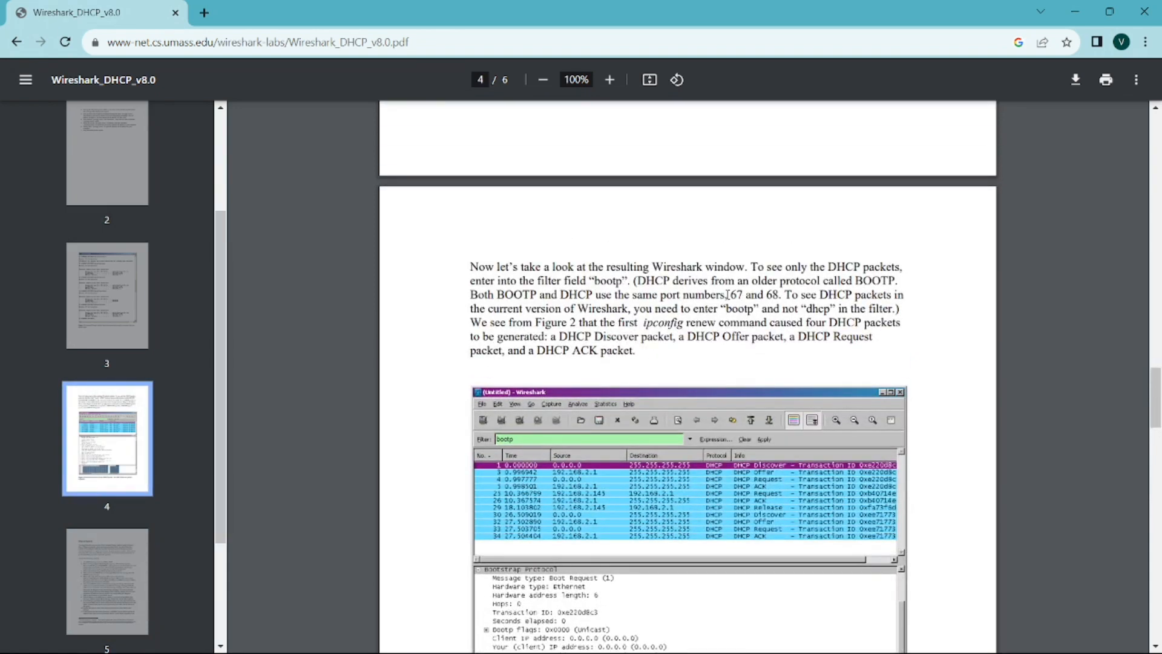
{"action": "left_click_drag", "start_coordinate": [728, 295], "coordinate": [780, 294]}
{"action": "left_click_drag", "start_coordinate": [561, 295], "coordinate": [593, 295]}
{"action": "left_click", "coordinate": [593, 295]}
Return to the hand-in questions and reread question 2's comparison with the example's port numbers and the questions that follow.
{"action": "scroll", "coordinate": [650, 380], "scroll_direction": "down", "scroll_amount": 3}
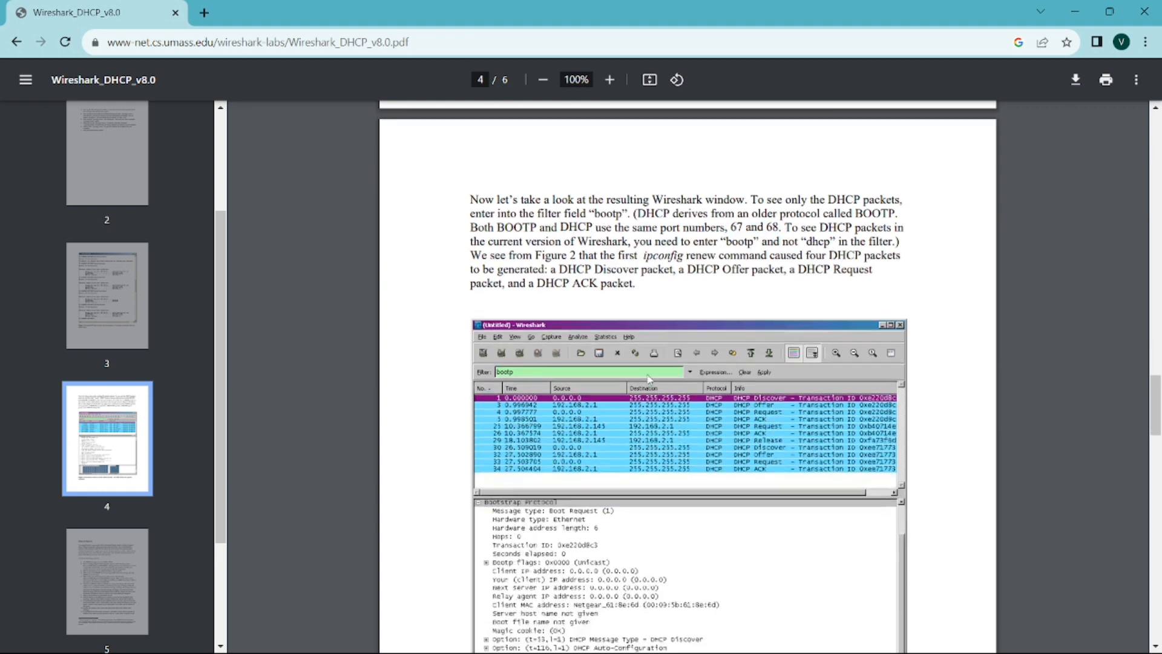
{"action": "scroll", "coordinate": [647, 372], "scroll_direction": "down", "scroll_amount": 15}
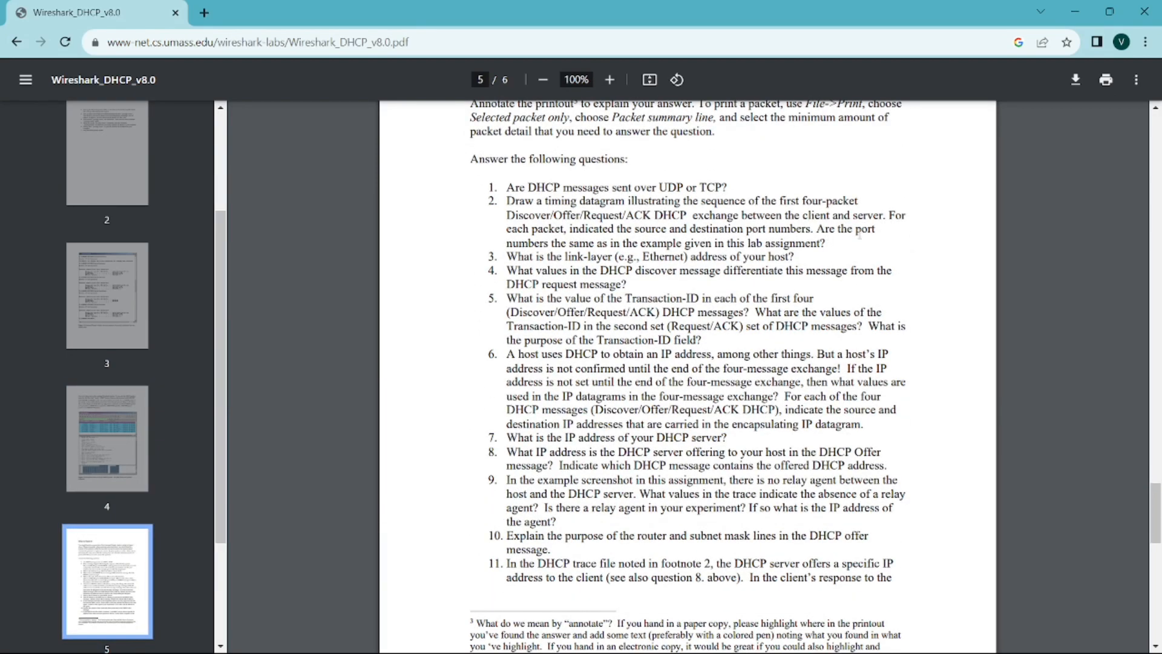
{"action": "left_click_drag", "start_coordinate": [554, 244], "coordinate": [831, 240]}
{"action": "left_click", "coordinate": [831, 240]}
{"action": "scroll", "coordinate": [770, 250], "scroll_direction": "down", "scroll_amount": 1}
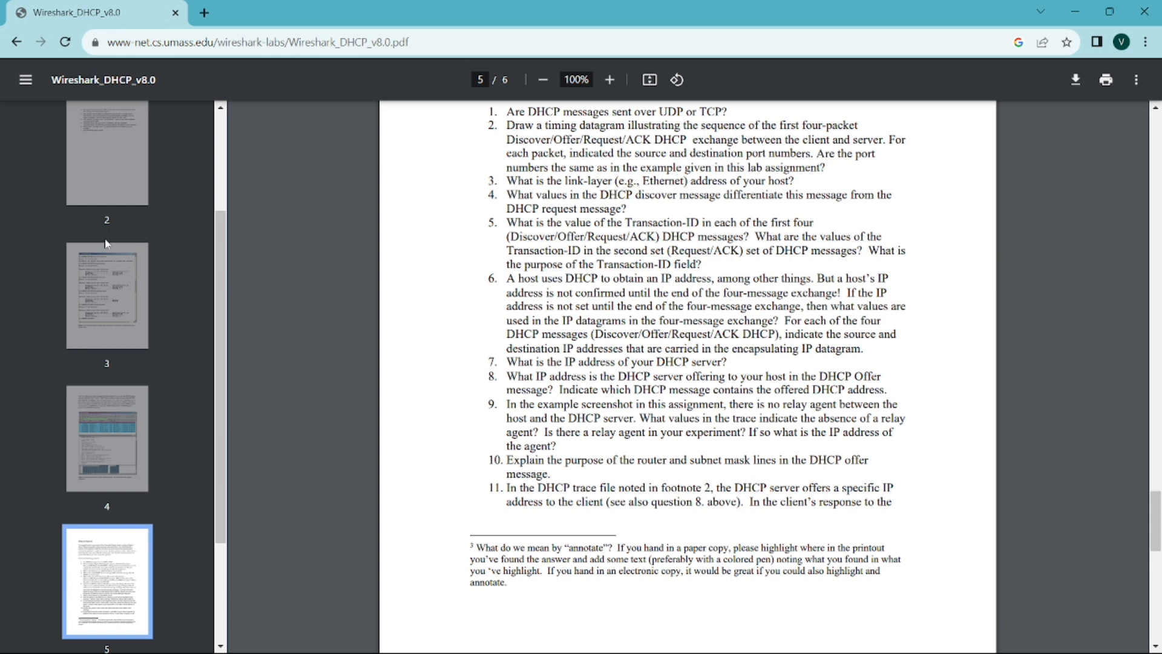
For question 3, switch to Wireshark and select the Ethernet II header of DHCP ACK packet 474.
{"action": "key", "text": "super+Tab"}
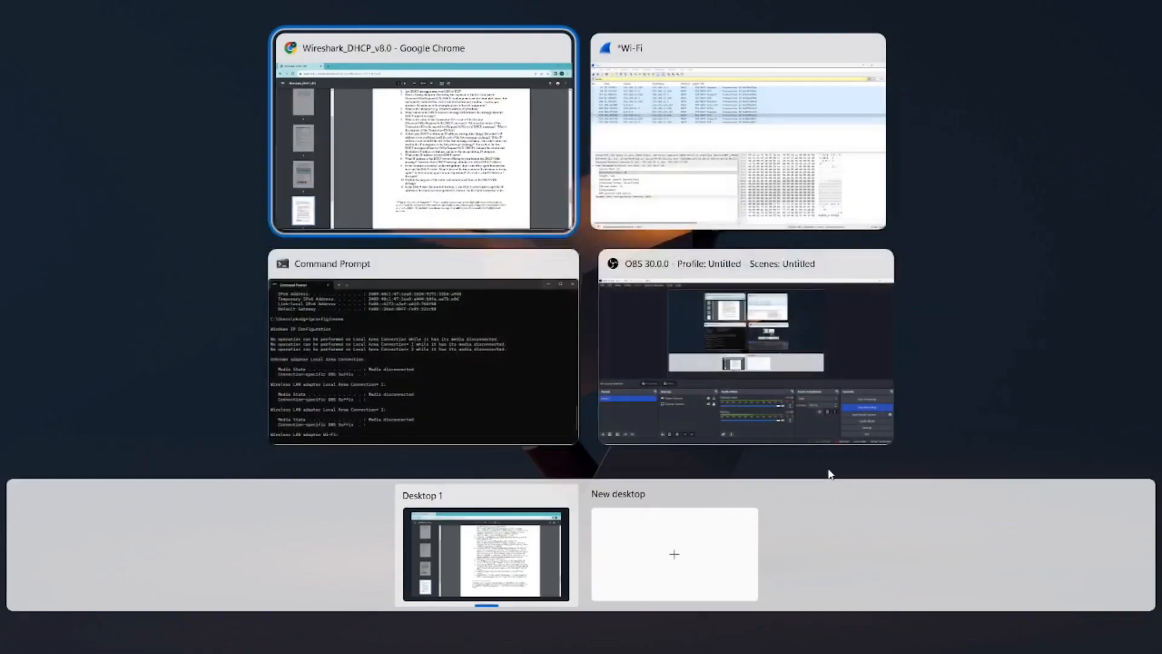
{"action": "key", "text": "Right"}
{"action": "key", "text": "Return"}
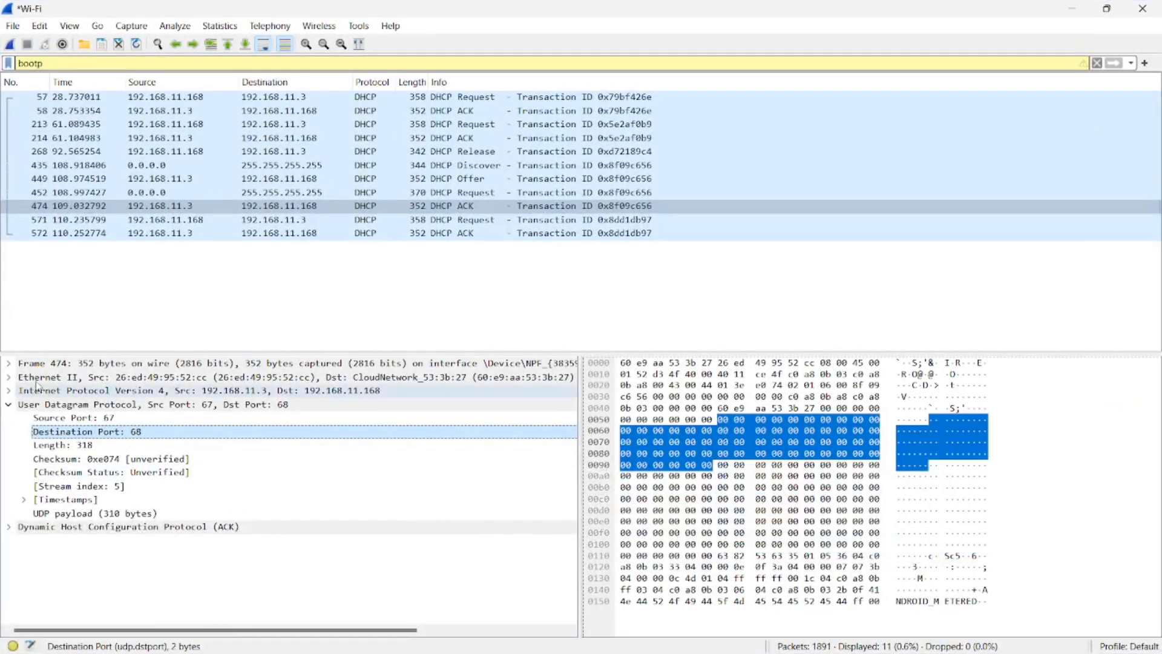
{"action": "left_click", "coordinate": [89, 381]}
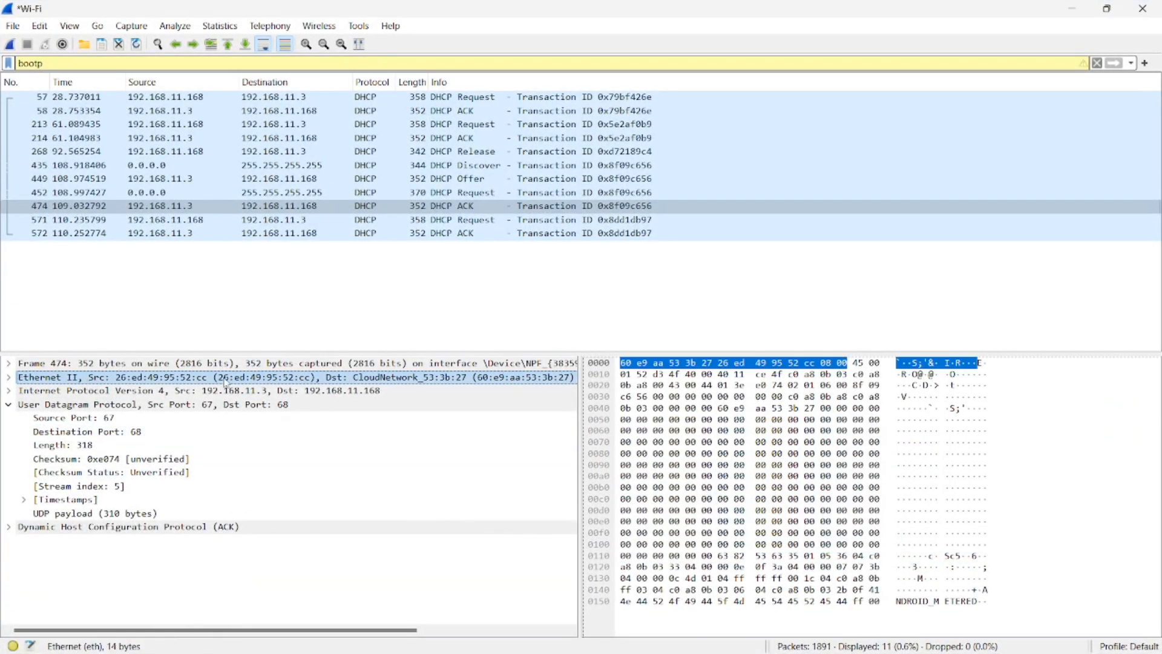
Expand packet 474's Ethernet II header to read the host's link-layer address, and return to the lab PDF to read question 4.
{"action": "left_click", "coordinate": [9, 405]}
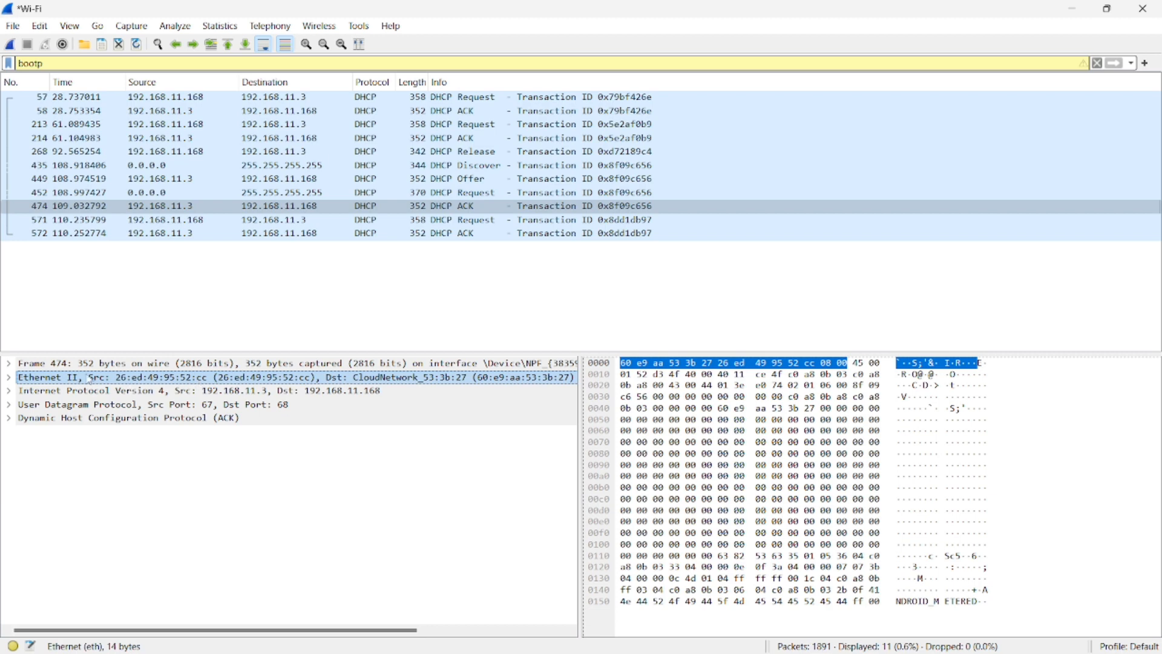
{"action": "left_click", "coordinate": [9, 380]}
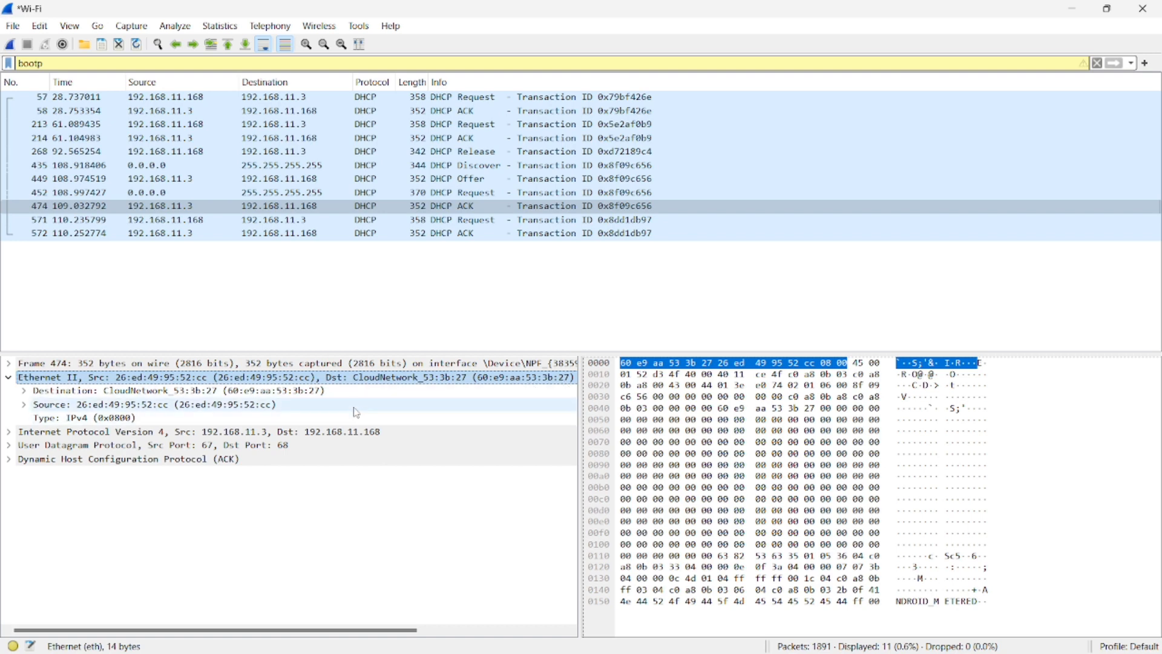
{"action": "key", "text": "super+Tab"}
{"action": "key", "text": "Right"}
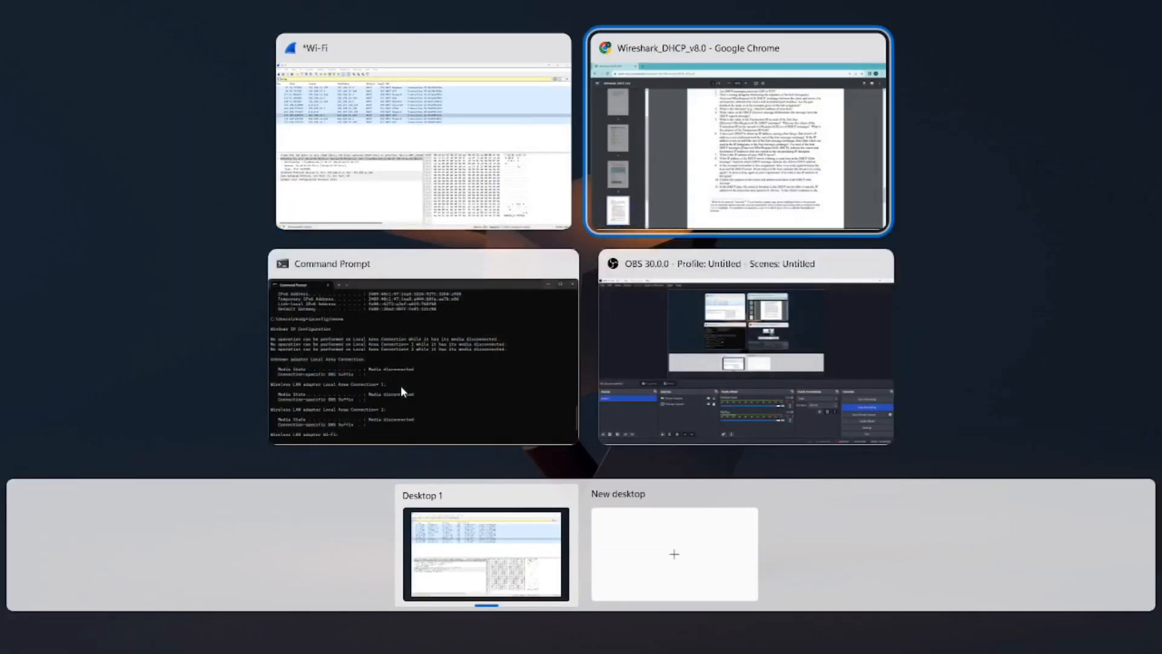
{"action": "key", "text": "Return"}
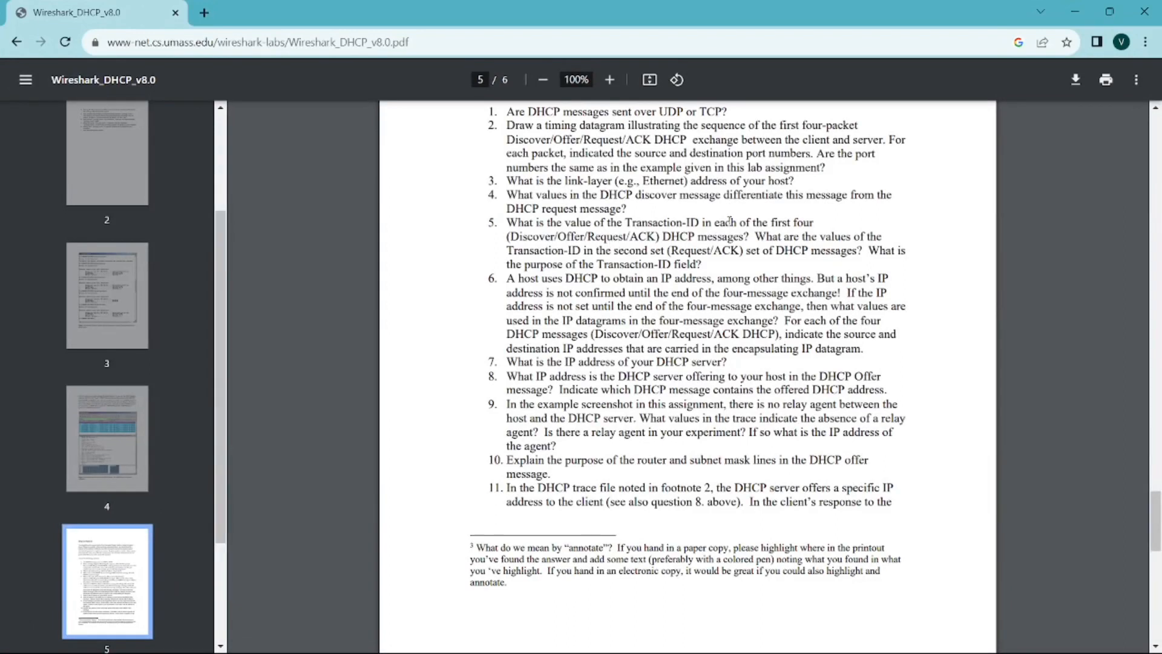
{"action": "scroll", "coordinate": [727, 245], "scroll_direction": "up", "scroll_amount": 1}
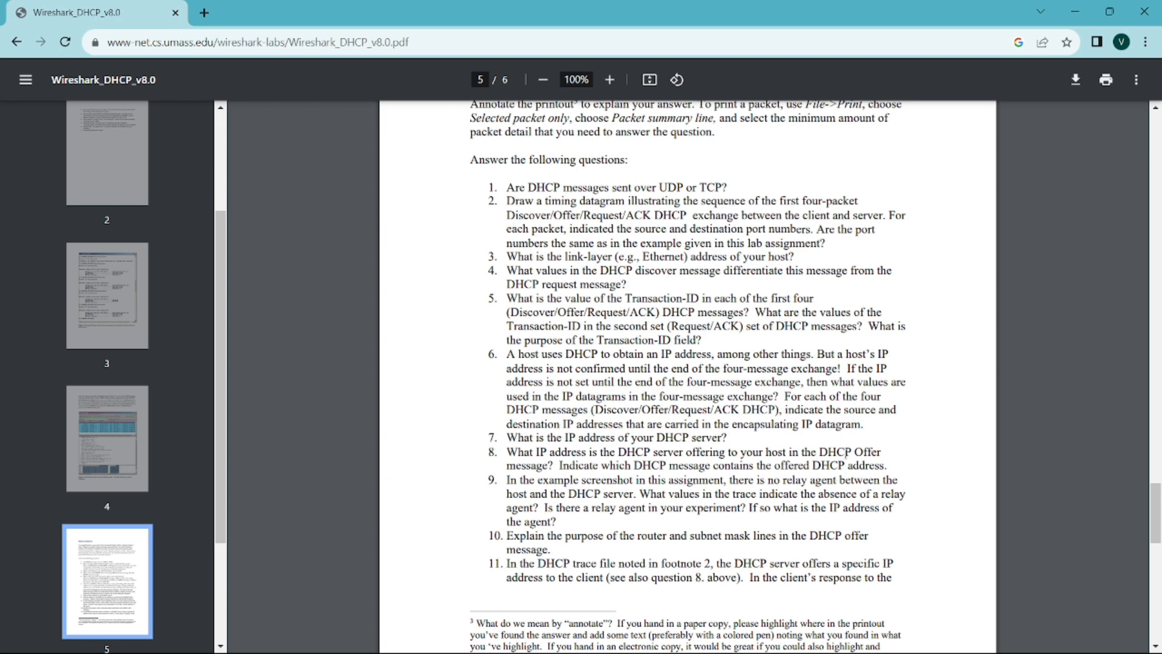
Switch to Wireshark, expand the Dynamic Host Configuration Protocol section of ACK packet 474 and select its Option 54 DHCP Server Identifier.
{"action": "key", "text": "super+Tab"}
{"action": "key", "text": "Right"}
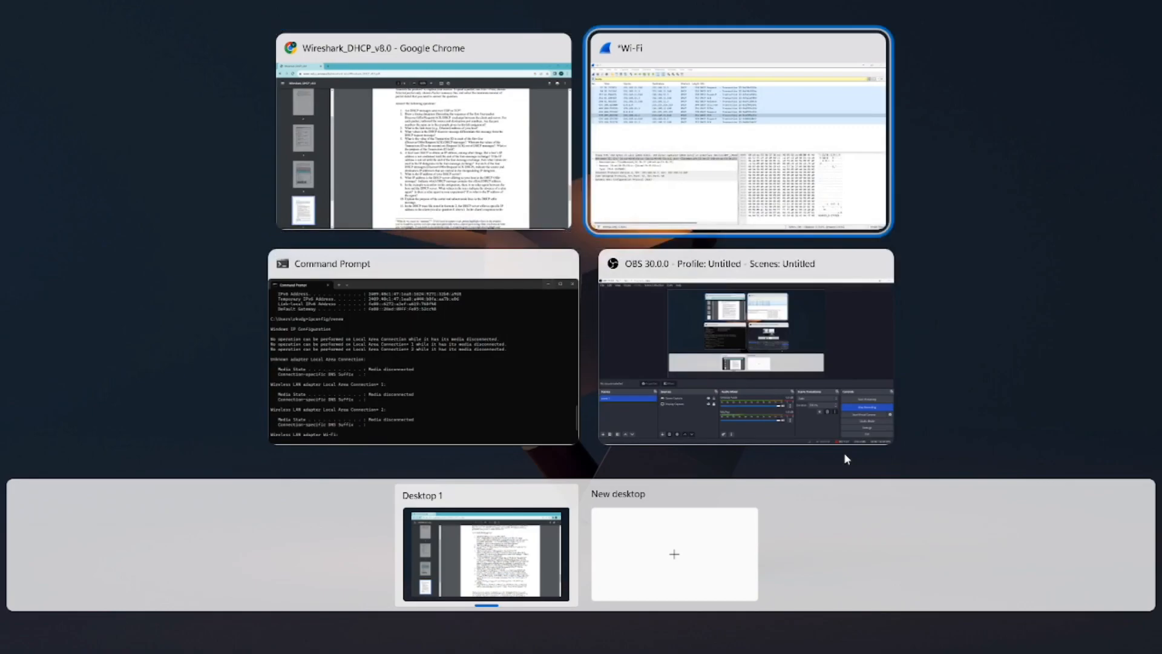
{"action": "key", "text": "Return"}
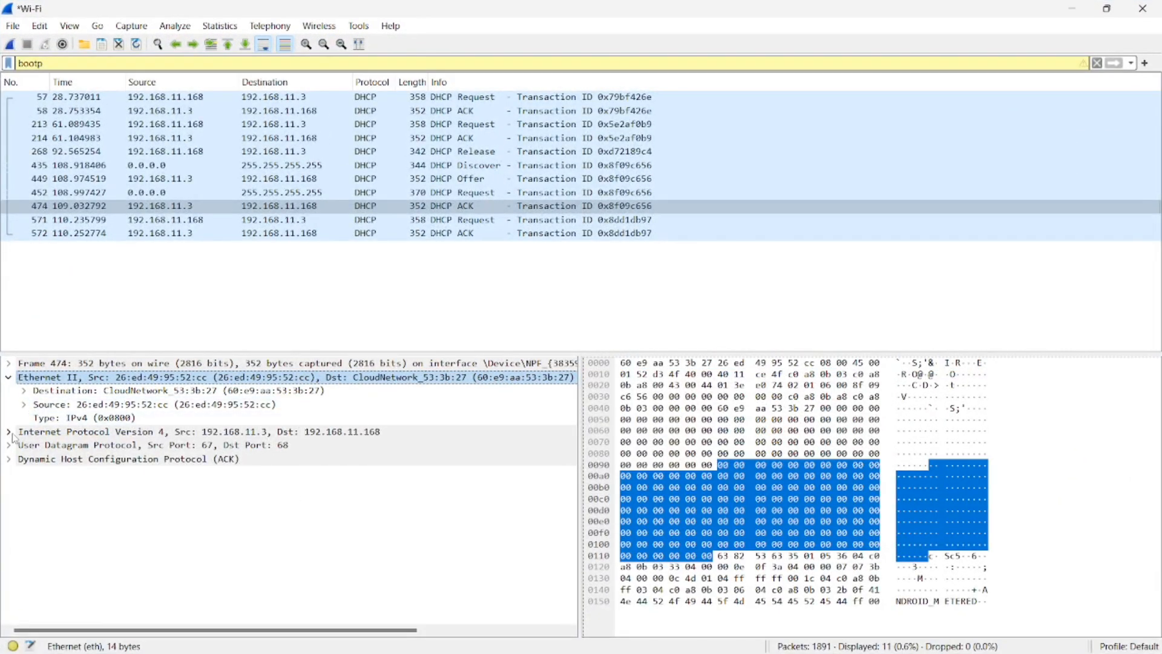
{"action": "left_click", "coordinate": [9, 379]}
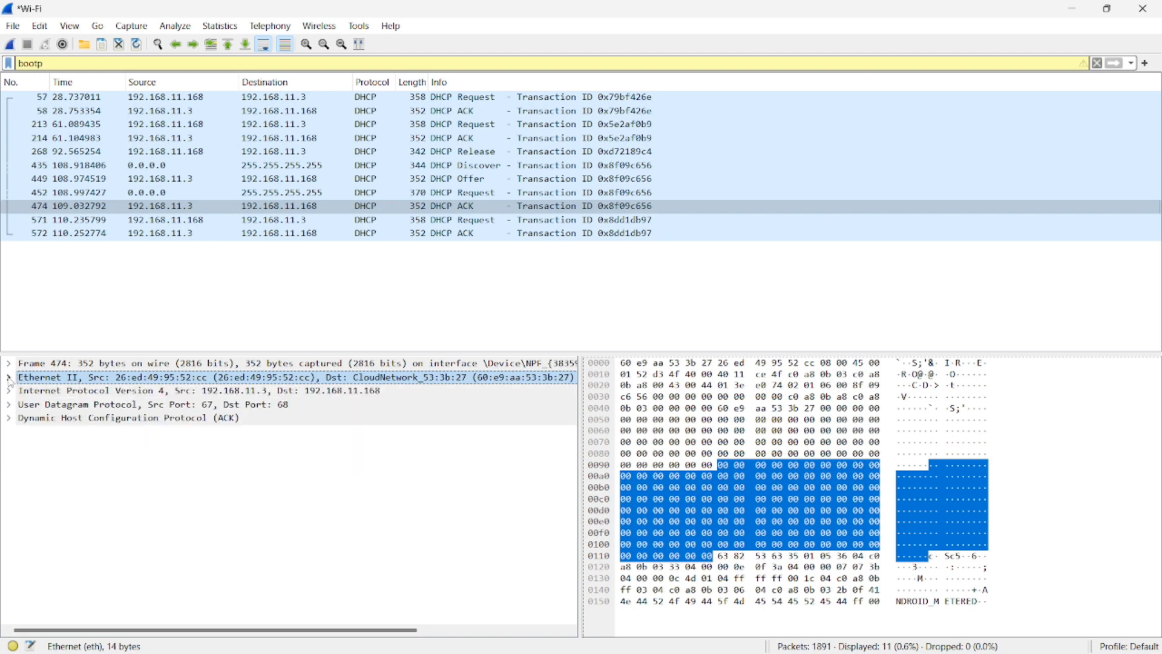
{"action": "left_click", "coordinate": [9, 378]}
{"action": "left_click", "coordinate": [9, 431]}
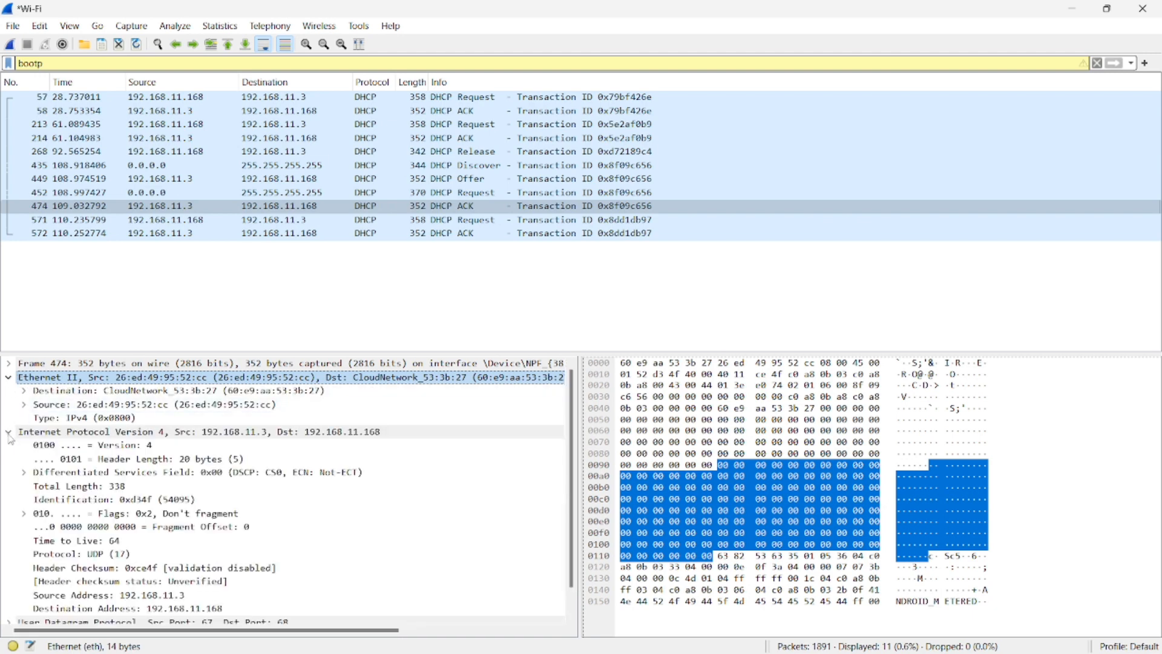
{"action": "left_click", "coordinate": [9, 431]}
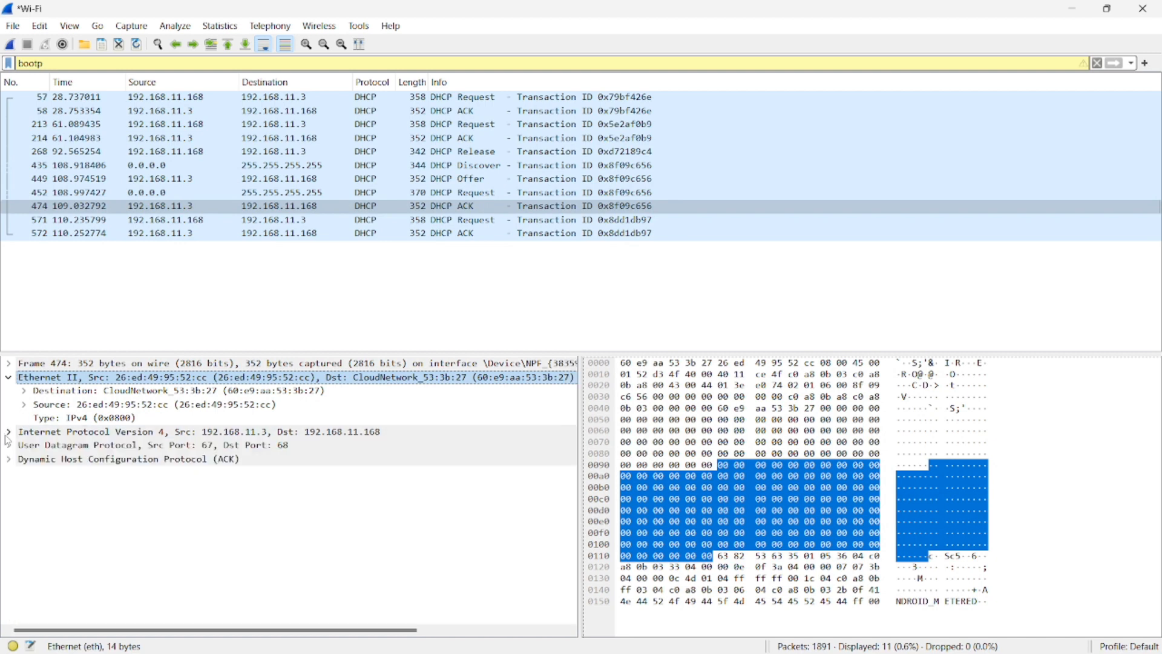
{"action": "left_click", "coordinate": [9, 459]}
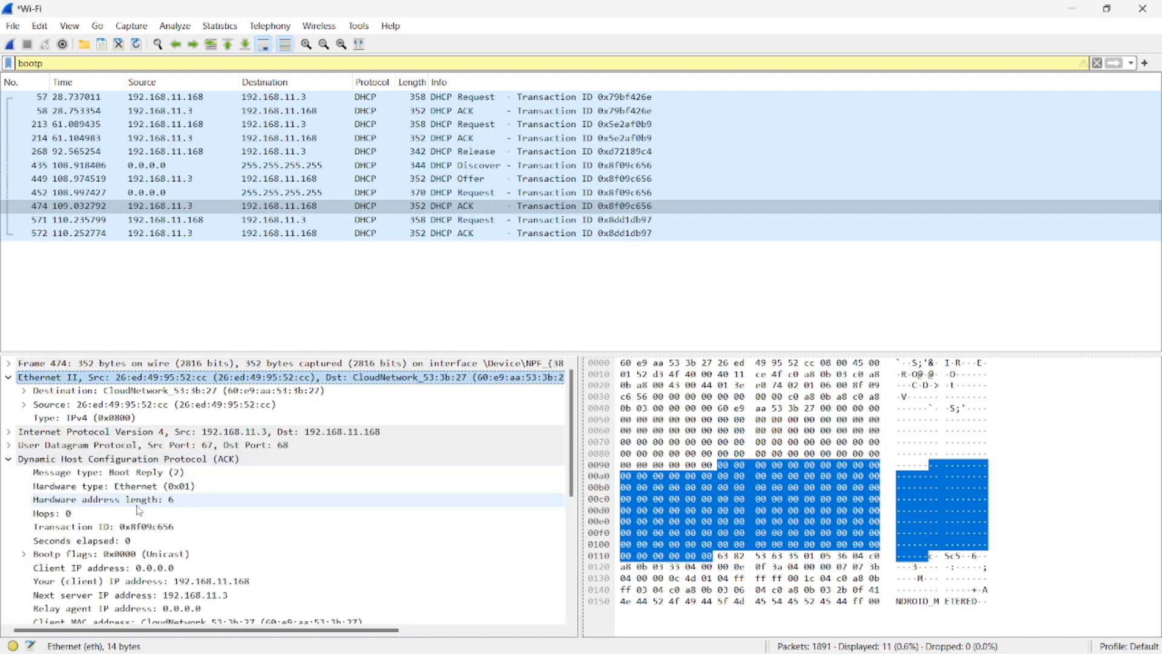
{"action": "scroll", "coordinate": [138, 509], "scroll_direction": "down", "scroll_amount": 6}
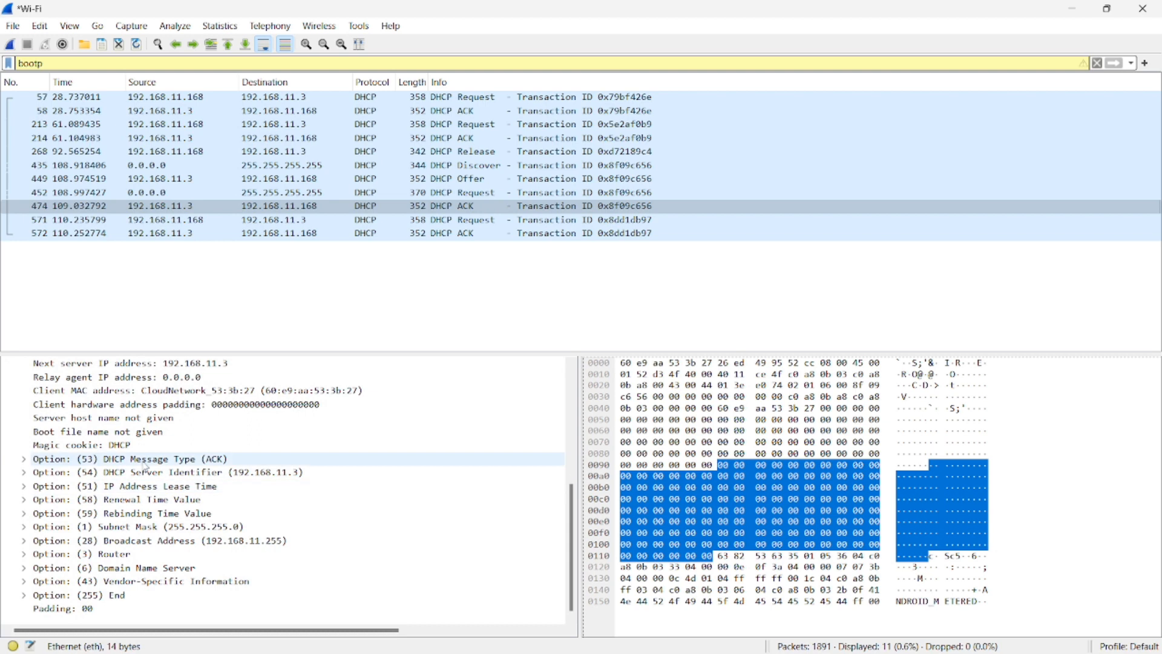
{"action": "left_click", "coordinate": [167, 472]}
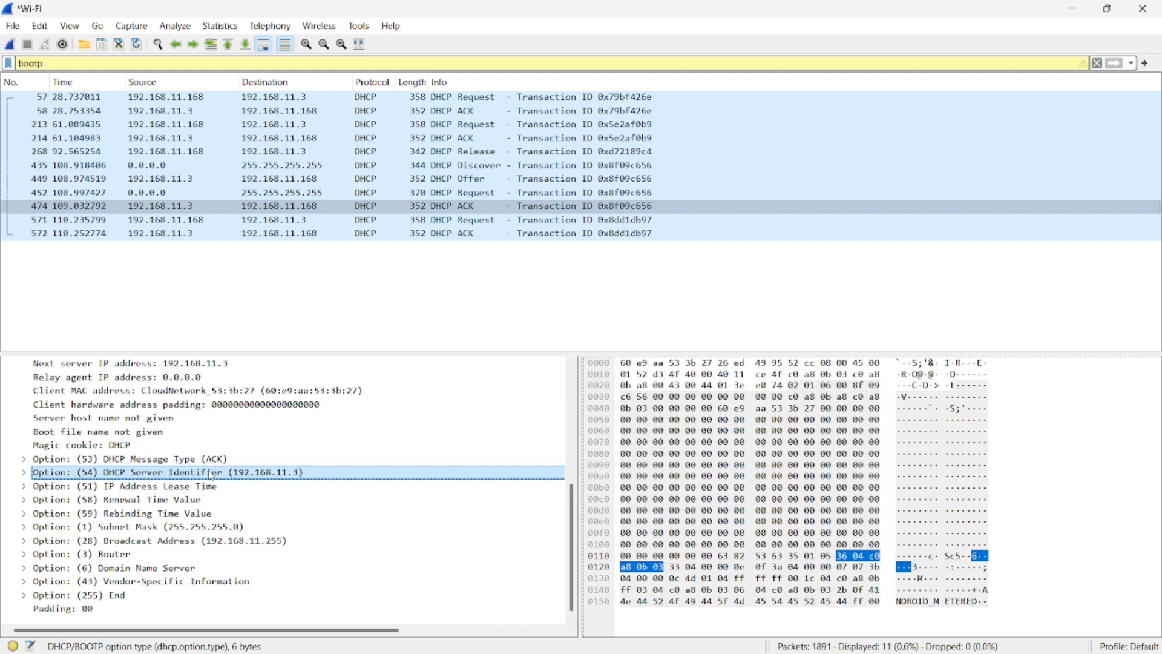
Compare the DHCP options of Discover packet 435 and Request packet 452, selecting the Request's Option 54 DHCP Server Identifier.
{"action": "left_click", "coordinate": [472, 170]}
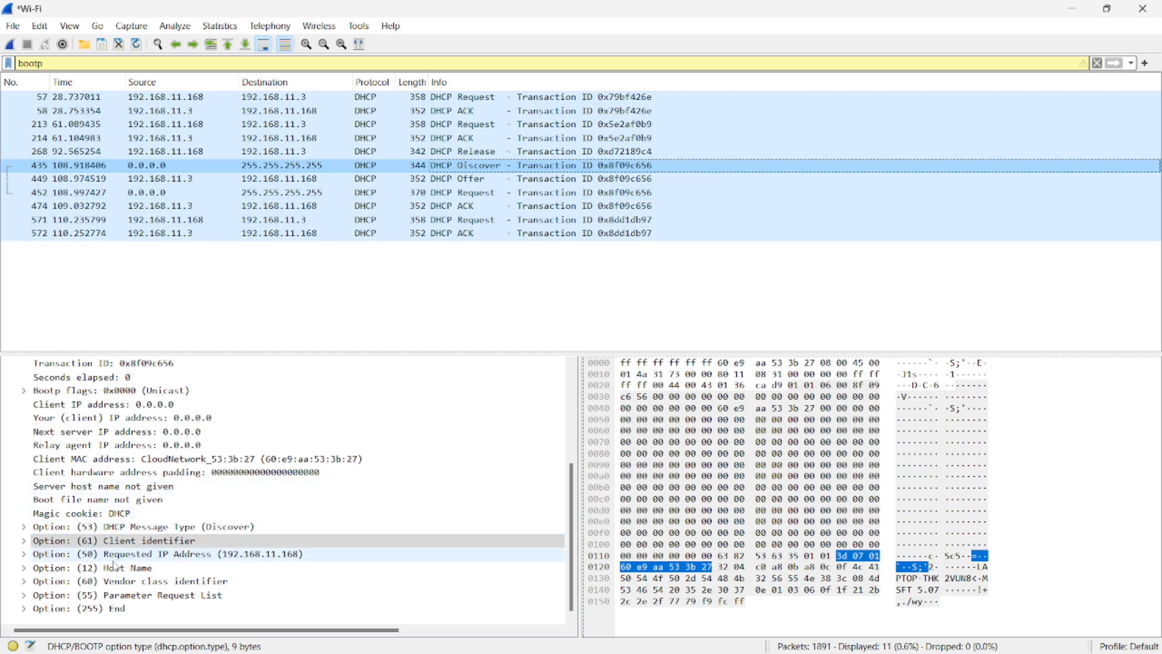
{"action": "left_click", "coordinate": [420, 195]}
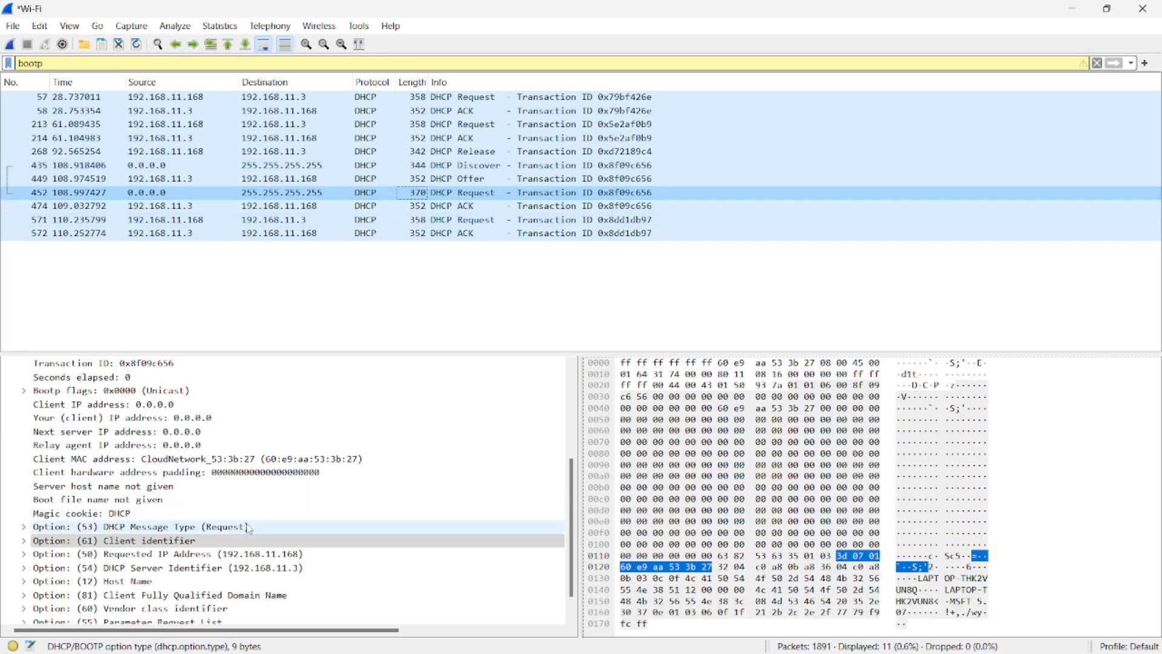
{"action": "scroll", "coordinate": [225, 513], "scroll_direction": "down", "scroll_amount": 1}
{"action": "left_click", "coordinate": [145, 541]}
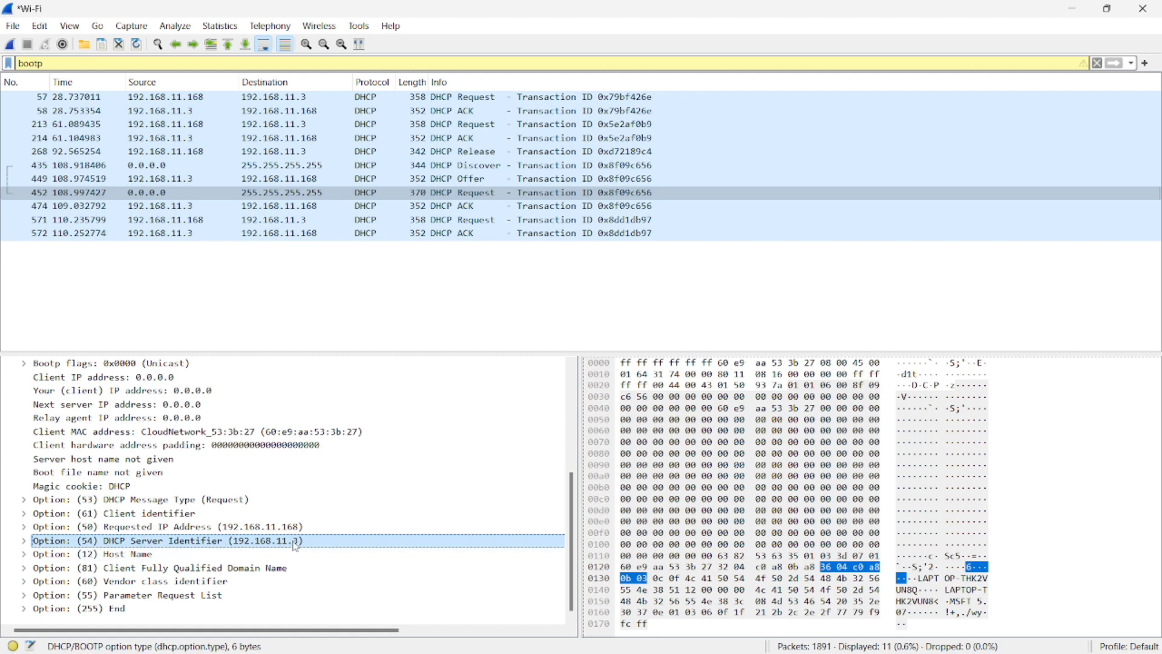
{"action": "left_click", "coordinate": [460, 165]}
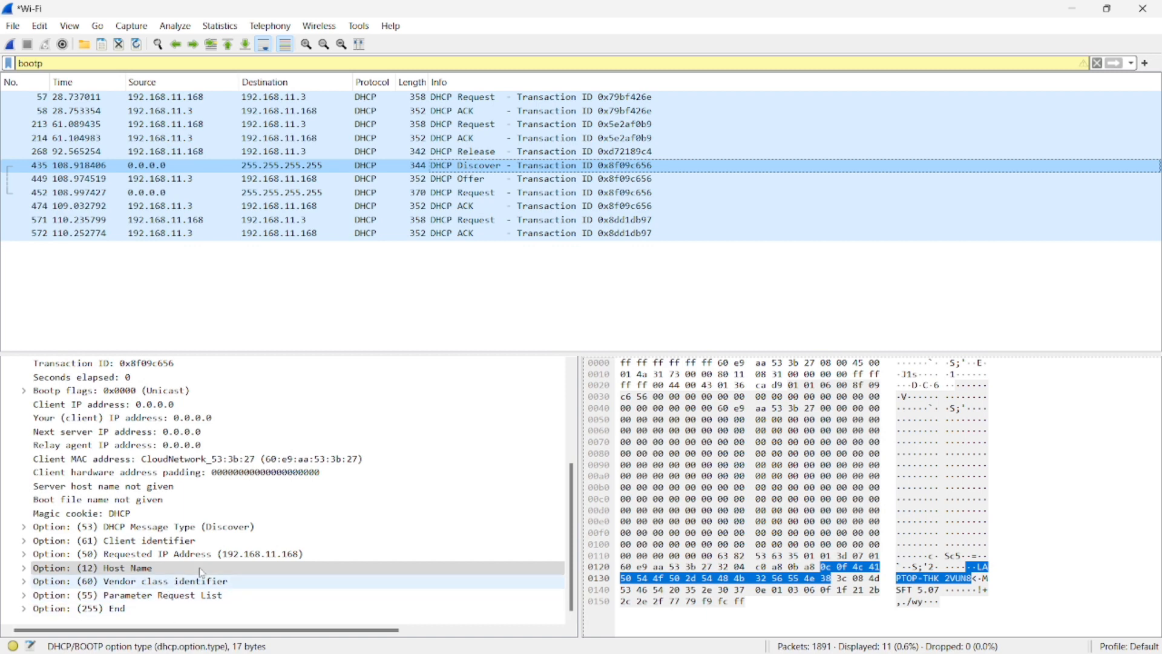
{"action": "left_click", "coordinate": [441, 194]}
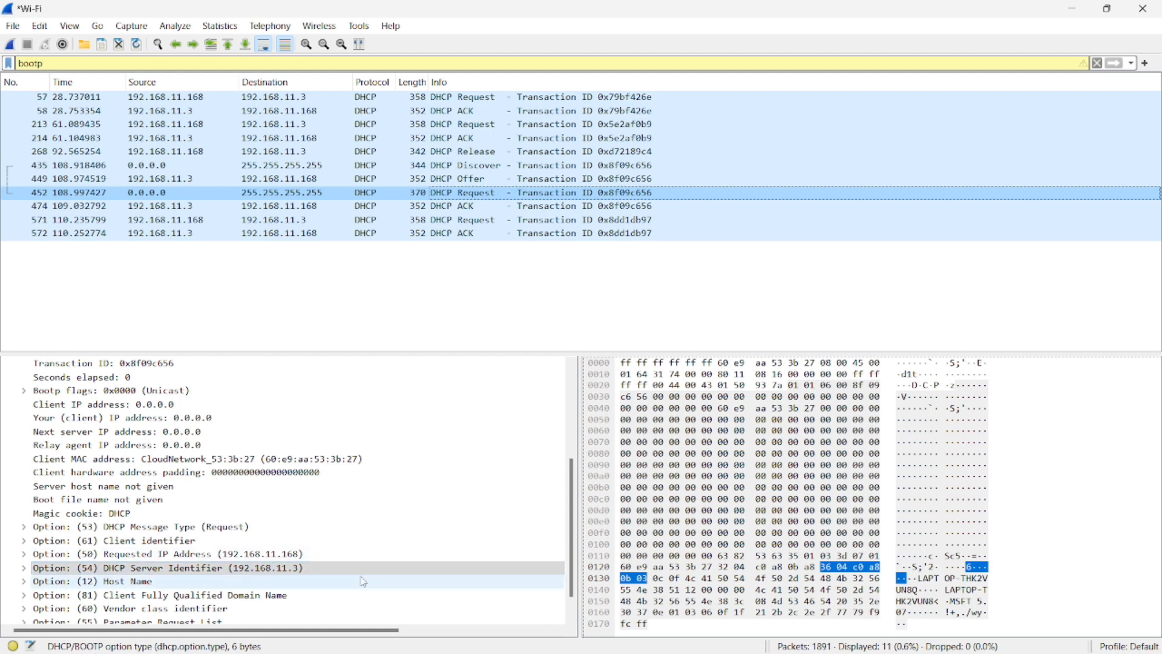
Read question 5 in the lab PDF and check the transaction IDs of Wireshark packets 435, 449, 452 and 474.
{"action": "key", "text": "super+Tab"}
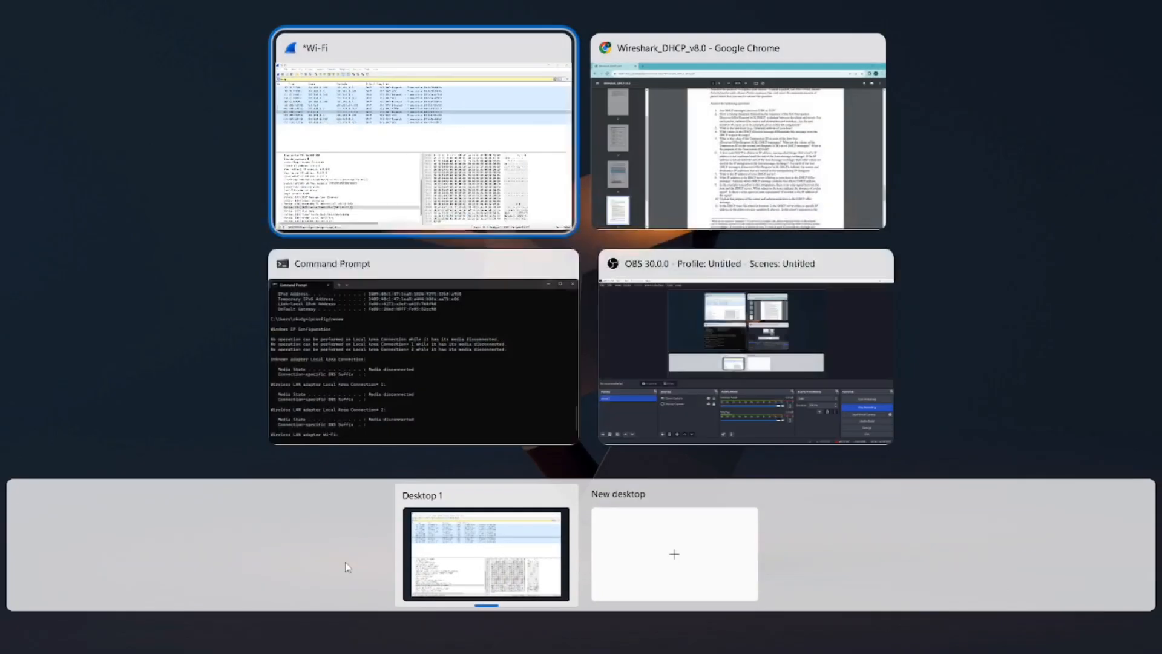
{"action": "key", "text": "Return"}
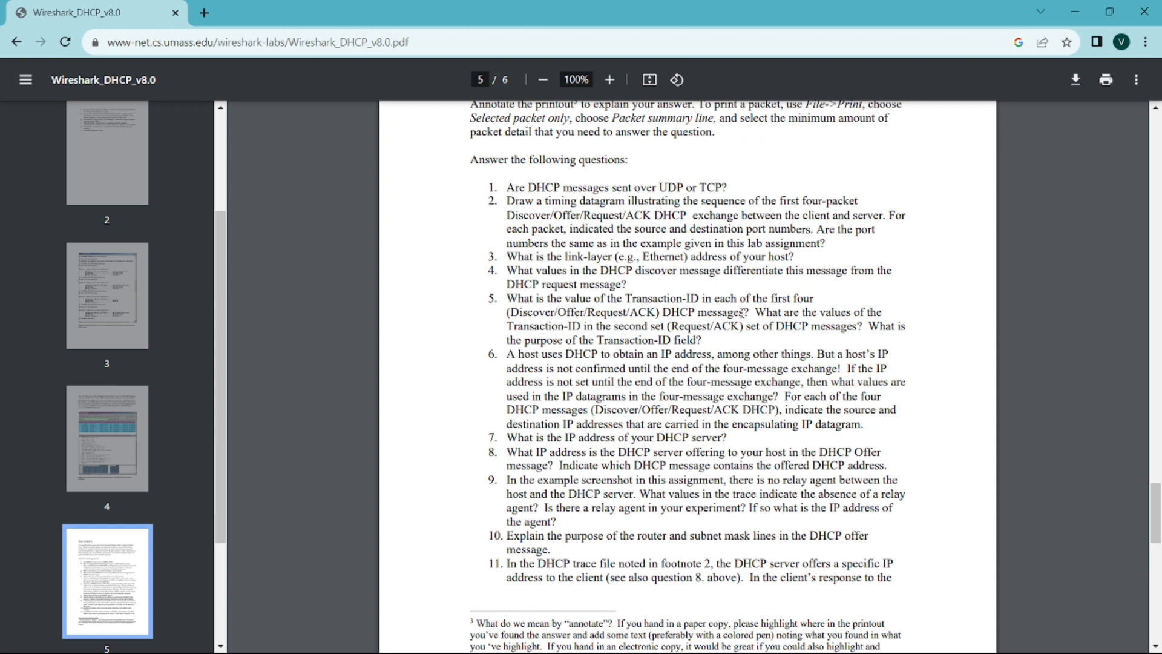
{"action": "key", "text": "super+Tab"}
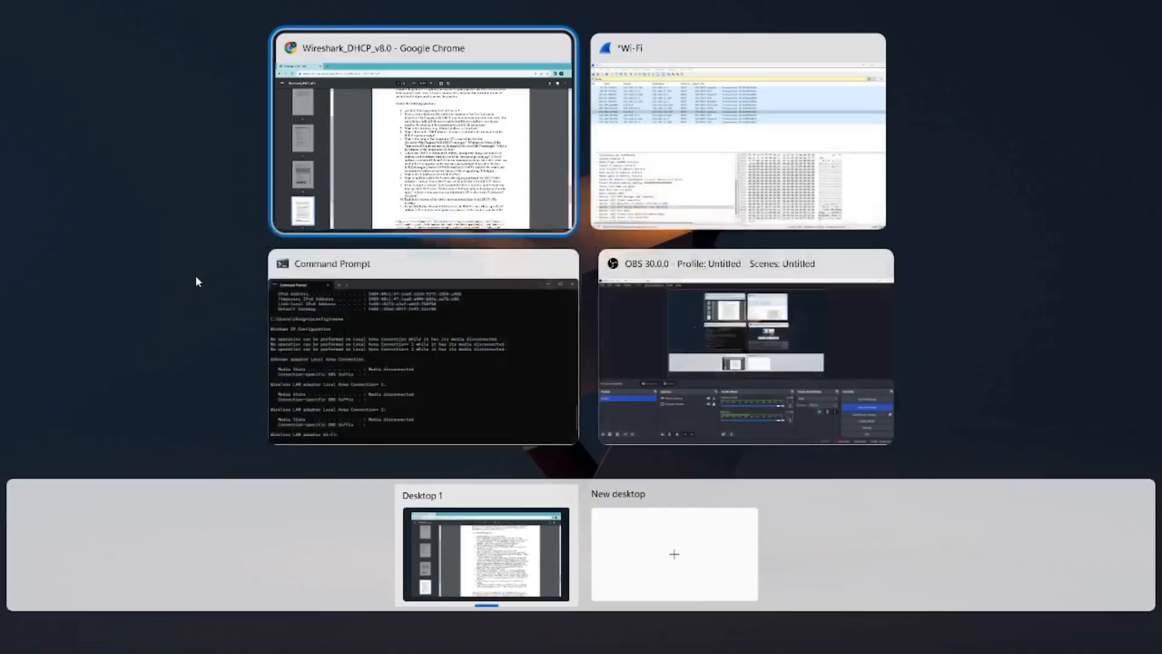
{"action": "key", "text": "Right"}
{"action": "key", "text": "Return"}
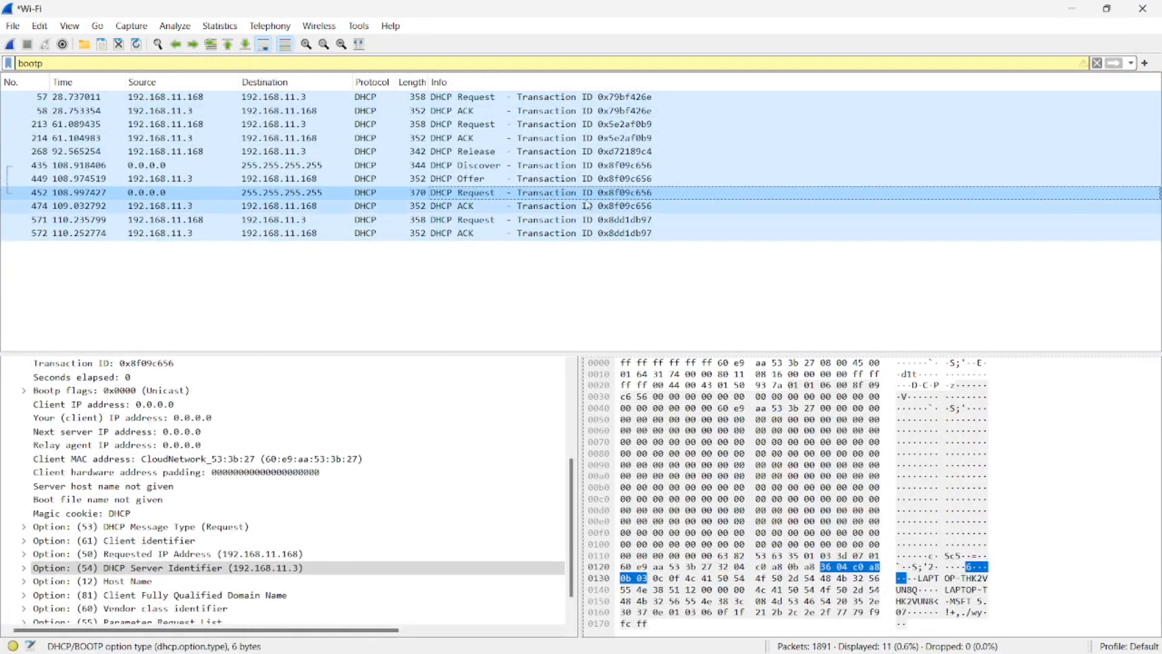
{"action": "left_click", "coordinate": [534, 167]}
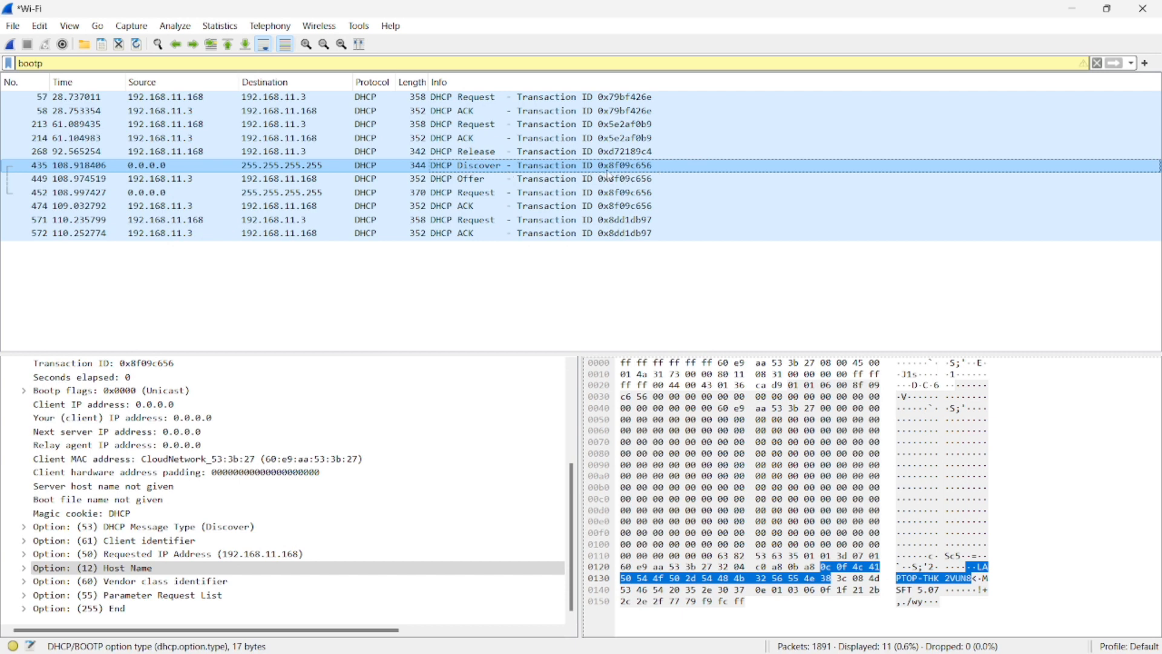
{"action": "left_click", "coordinate": [650, 180]}
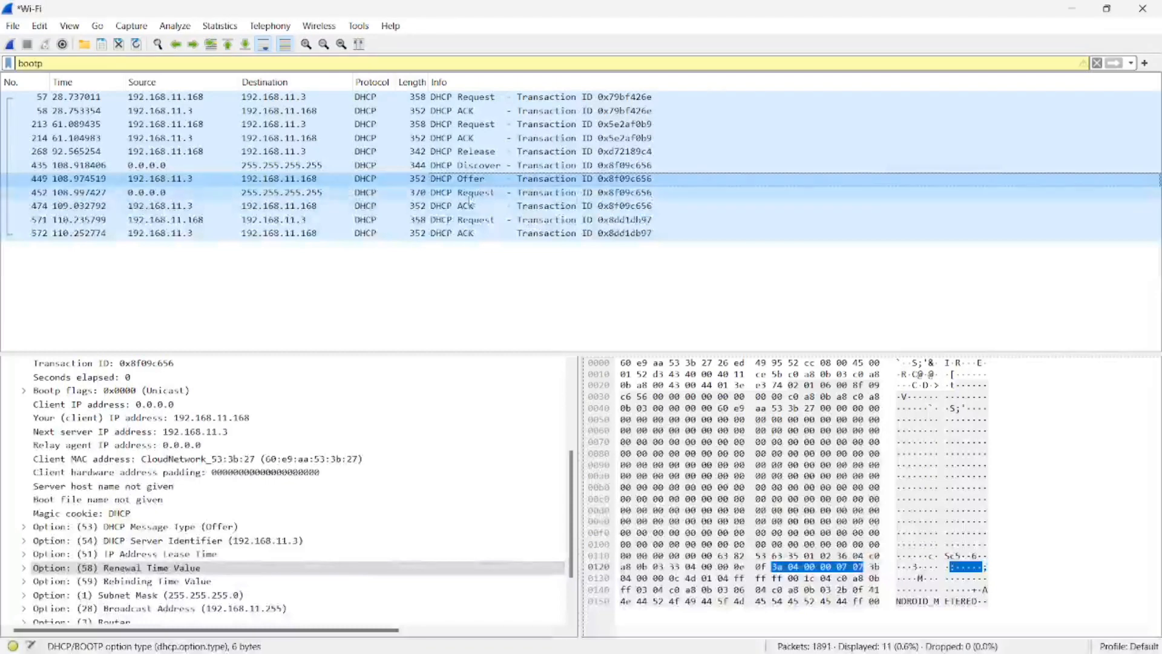
{"action": "left_click", "coordinate": [504, 195]}
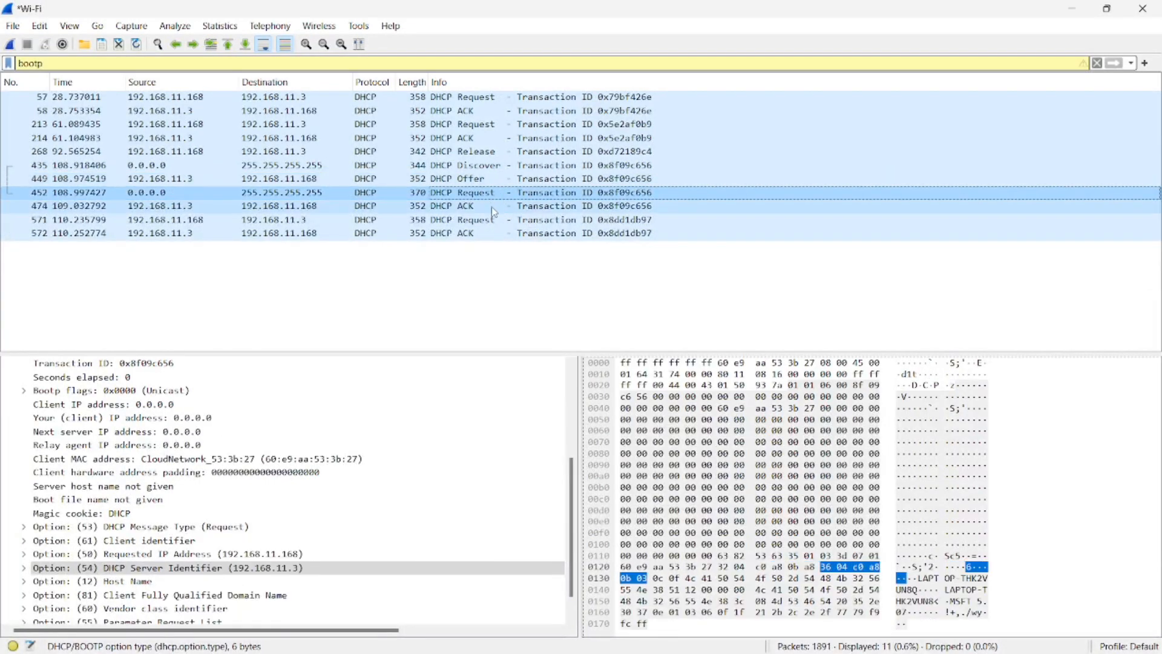
{"action": "left_click", "coordinate": [492, 206]}
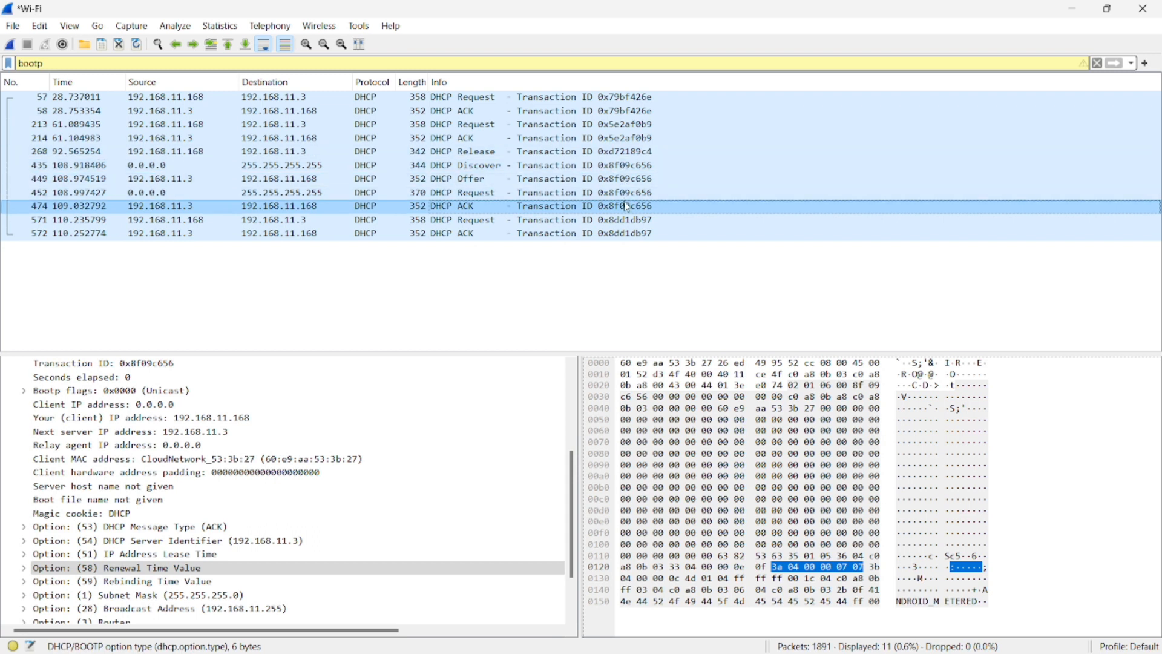
Switch to the lab PDF and reread question 5's part about the second Request/ACK set.
{"action": "key", "text": "super+Tab"}
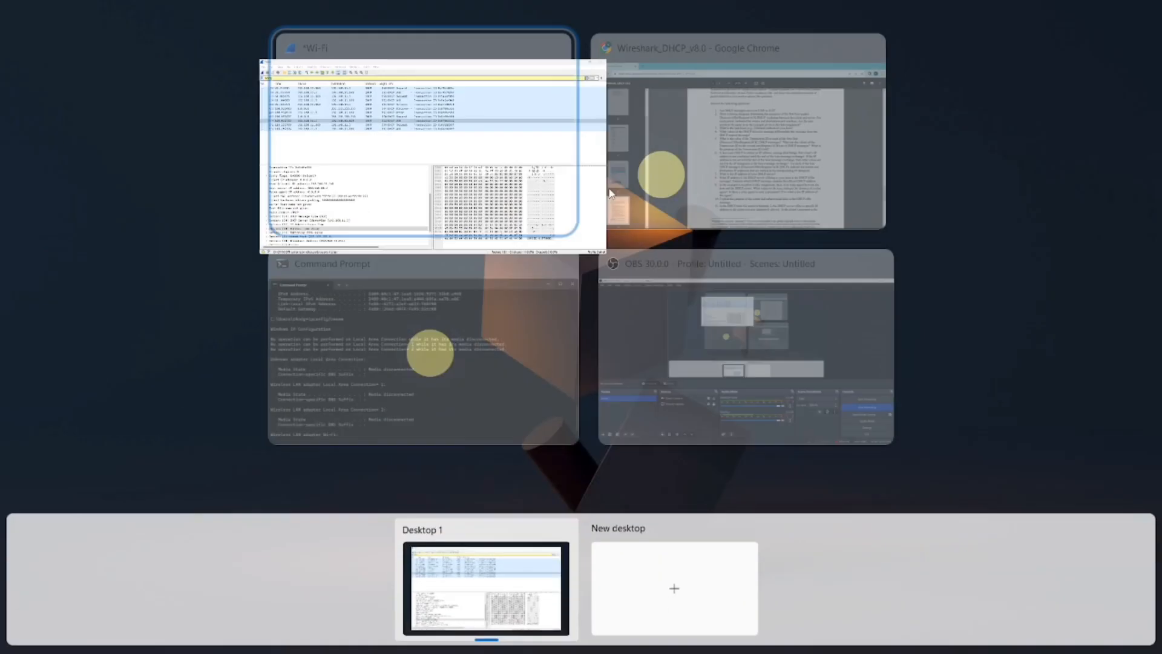
{"action": "key", "text": "Escape"}
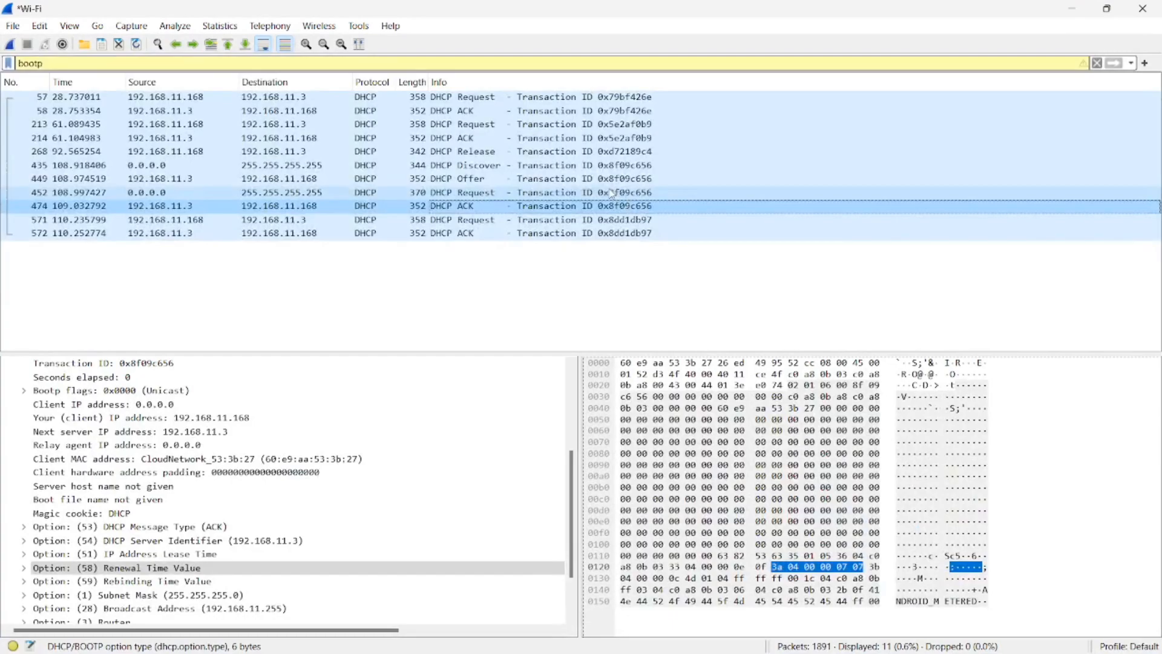
{"action": "key", "text": "super+Tab"}
{"action": "left_click", "coordinate": [629, 187]}
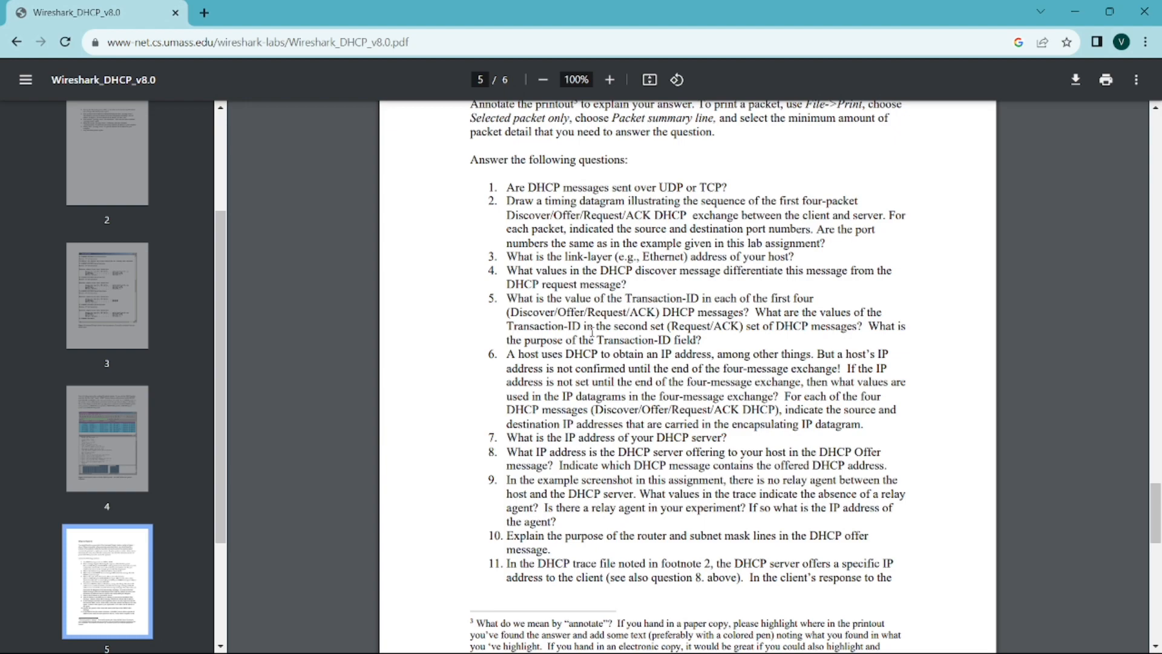
Return to Wireshark and compare the transaction IDs of the second Request/ACK set, packets 571 and 572.
{"action": "key", "text": "super+Tab"}
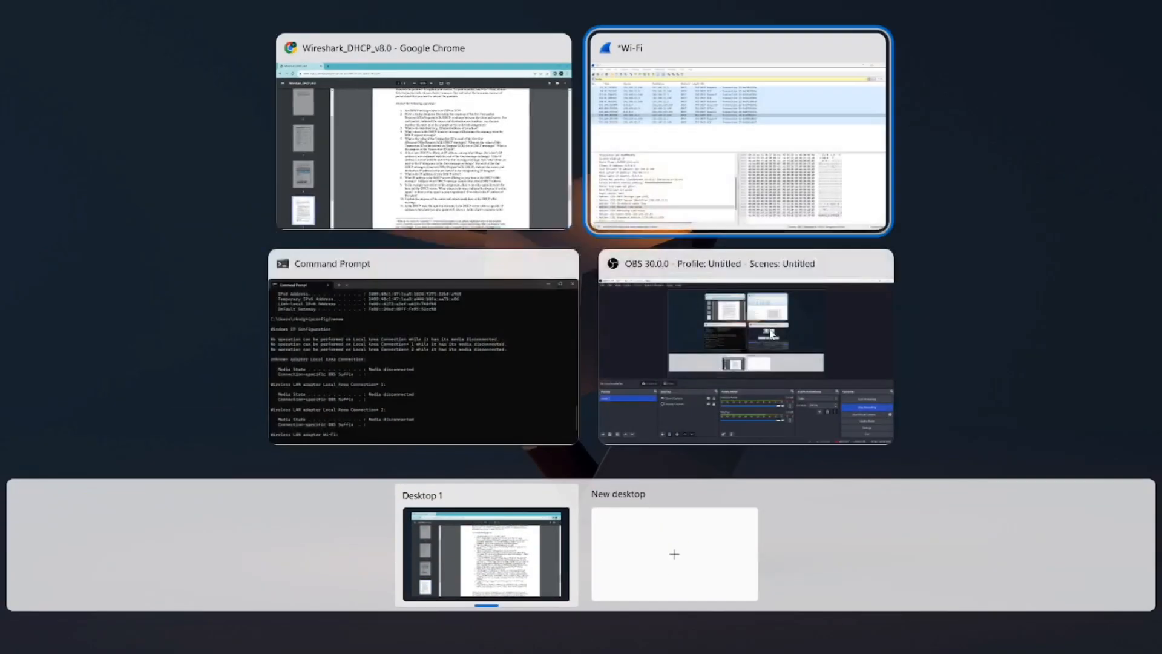
{"action": "key", "text": "Return"}
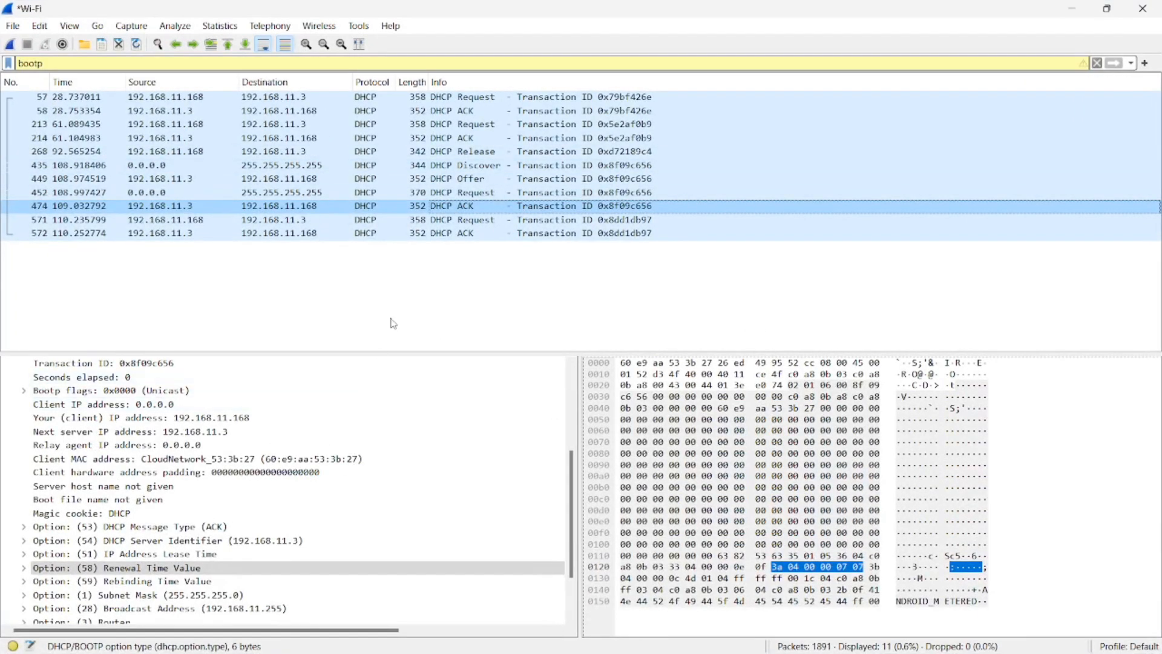
{"action": "left_click", "coordinate": [479, 222]}
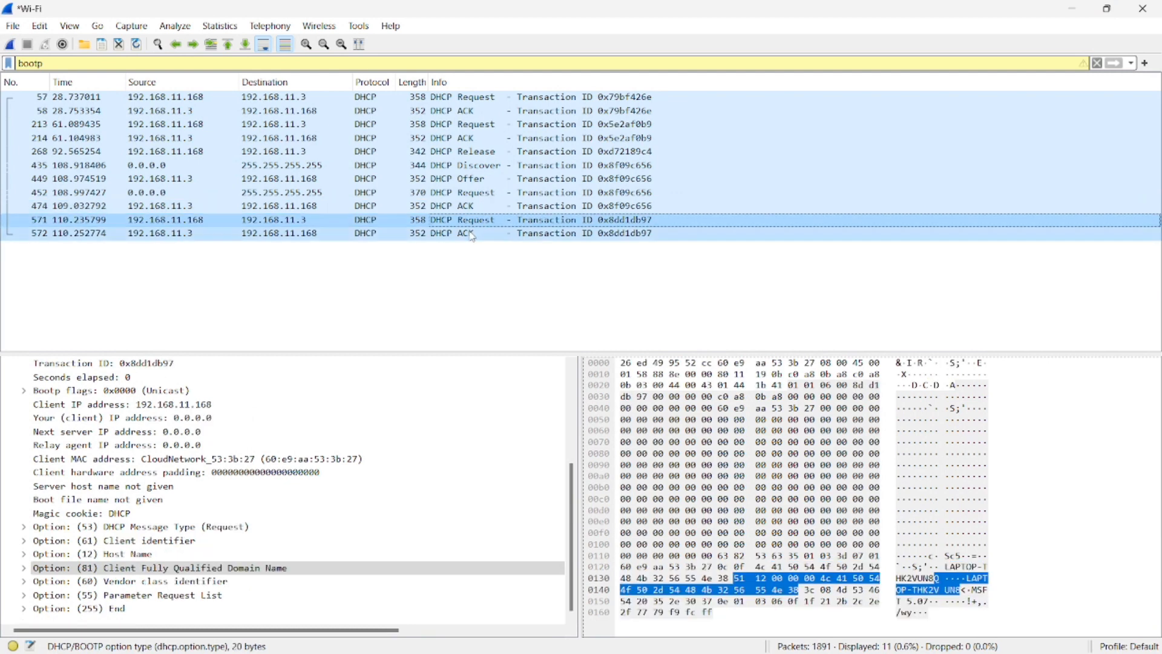
{"action": "left_click", "coordinate": [473, 235]}
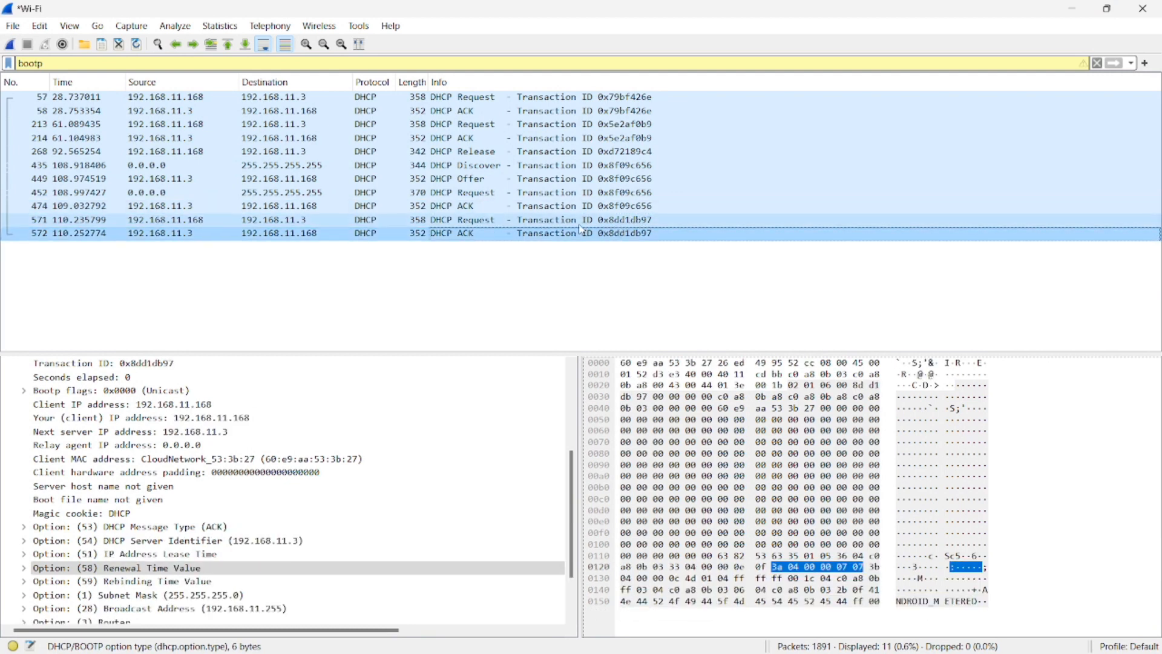
{"action": "left_click", "coordinate": [599, 222]}
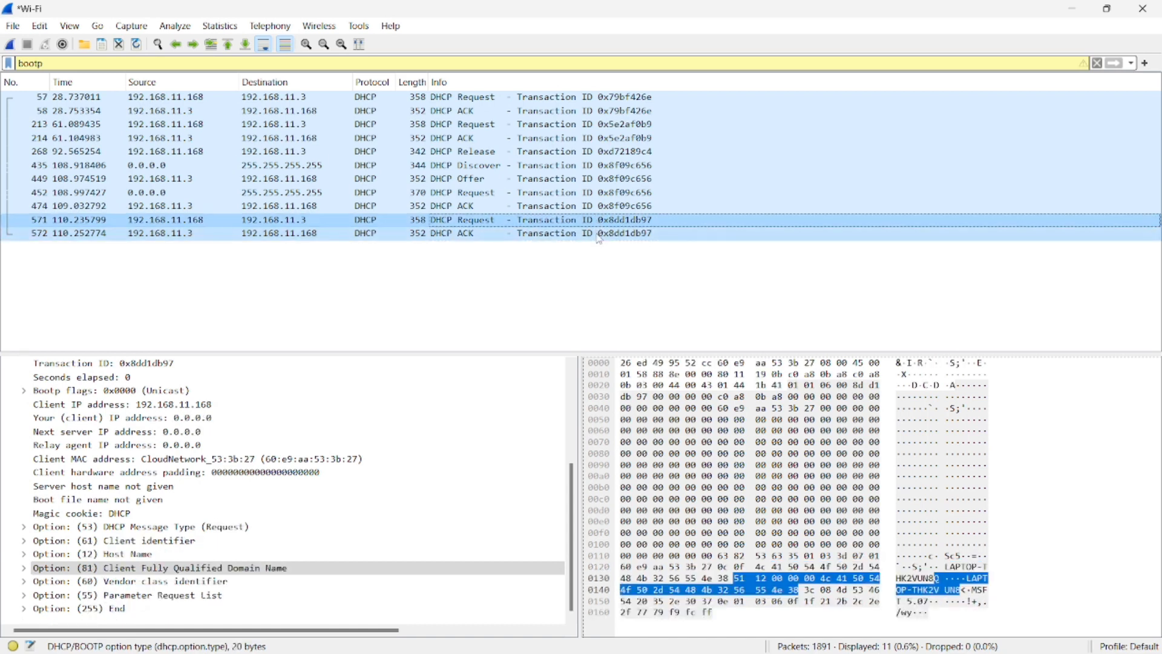
{"action": "left_click", "coordinate": [599, 236]}
{"action": "left_click", "coordinate": [601, 223]}
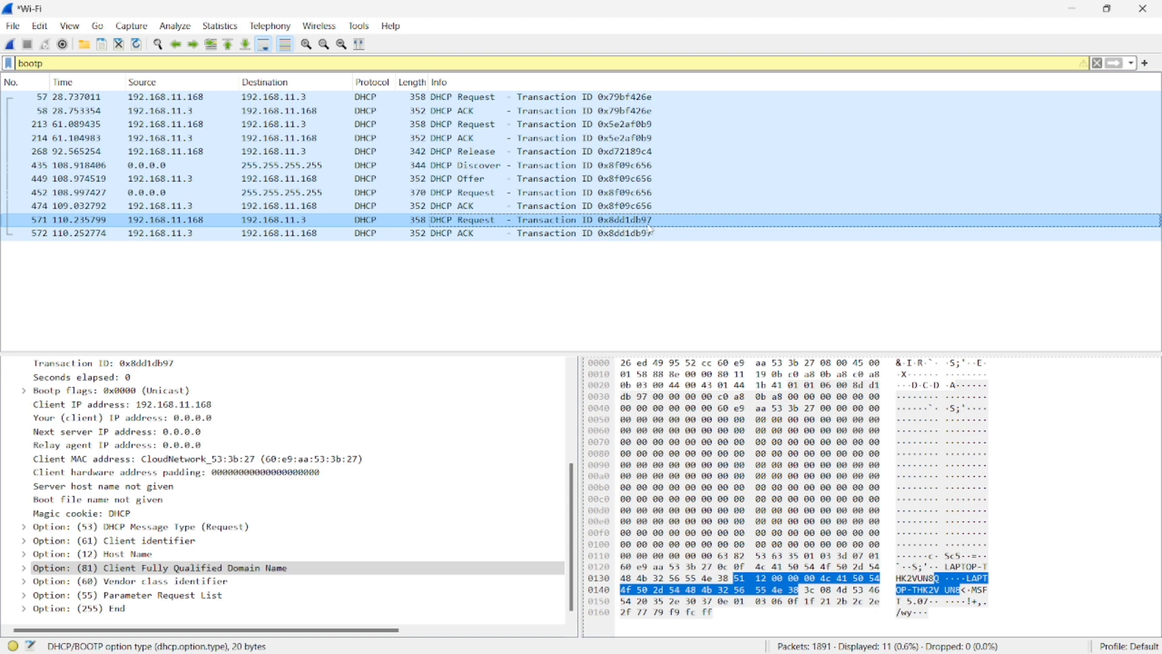
Switch to the lab PDF in Chrome and read question 6 about the source and destination IP addresses of the four DHCP messages.
{"action": "key", "text": "super+Tab"}
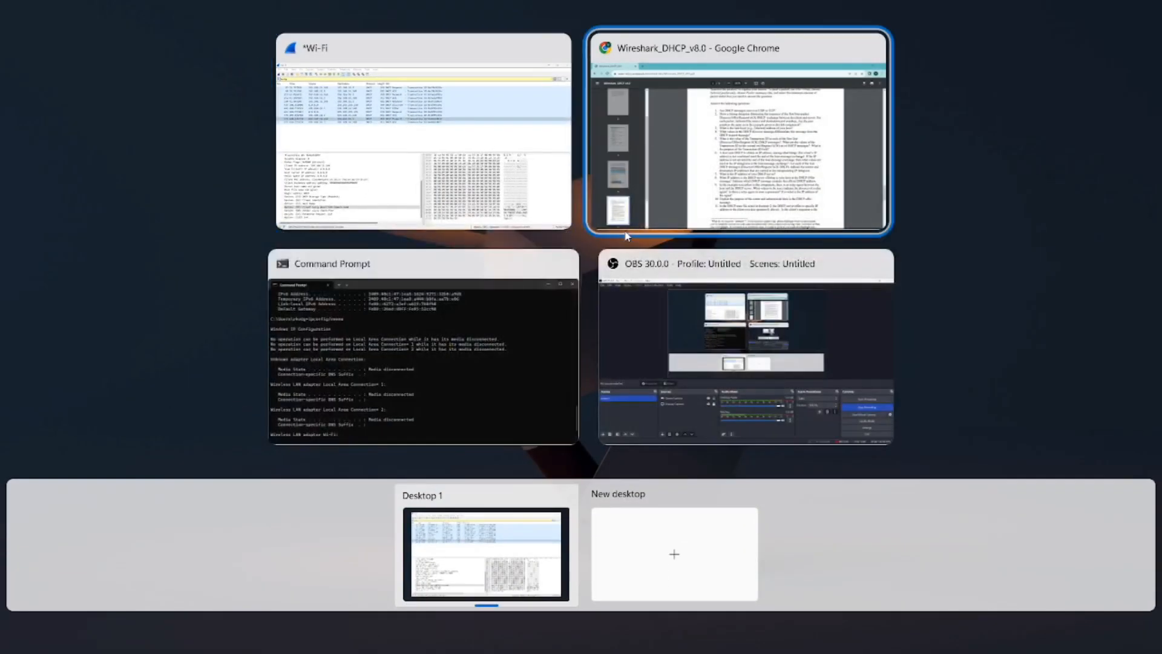
{"action": "left_click", "coordinate": [626, 234]}
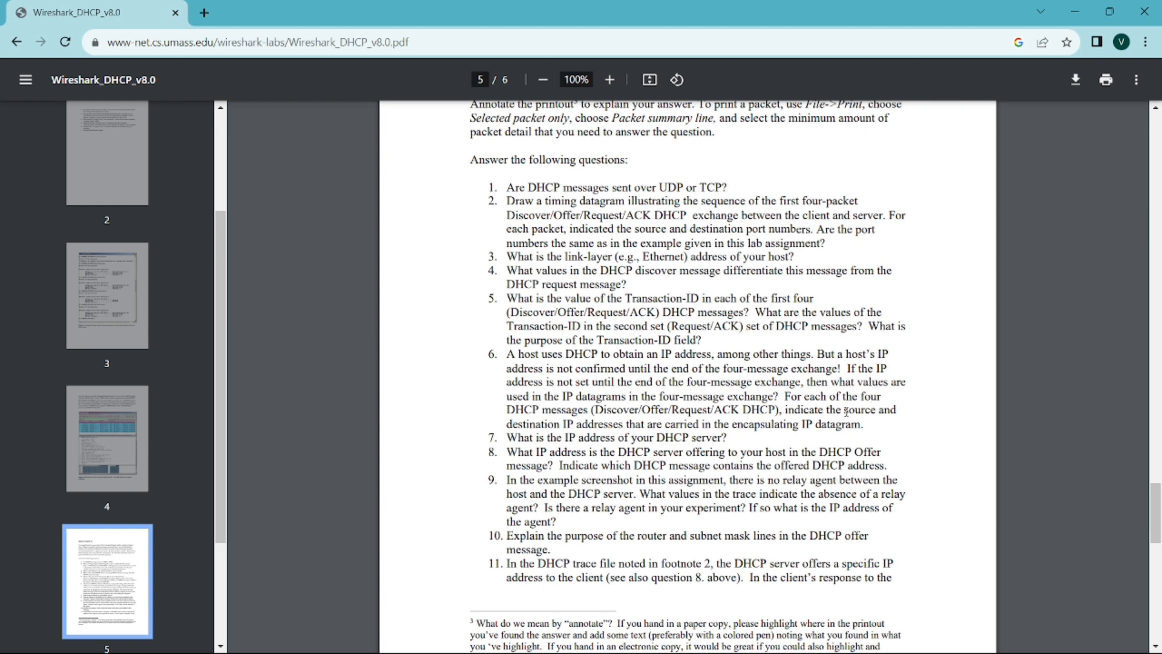
{"action": "left_click_drag", "start_coordinate": [845, 411], "coordinate": [876, 406]}
{"action": "left_click_drag", "start_coordinate": [507, 423], "coordinate": [623, 423]}
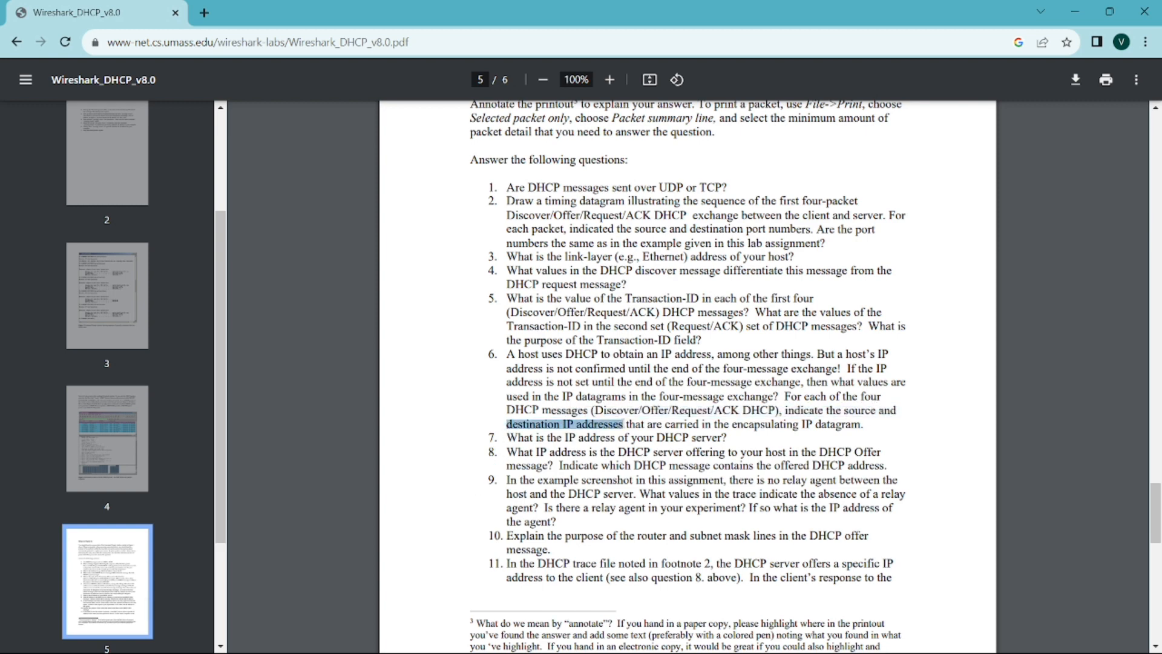
{"action": "left_click_drag", "start_coordinate": [516, 411], "coordinate": [779, 411]}
{"action": "left_click", "coordinate": [764, 410]}
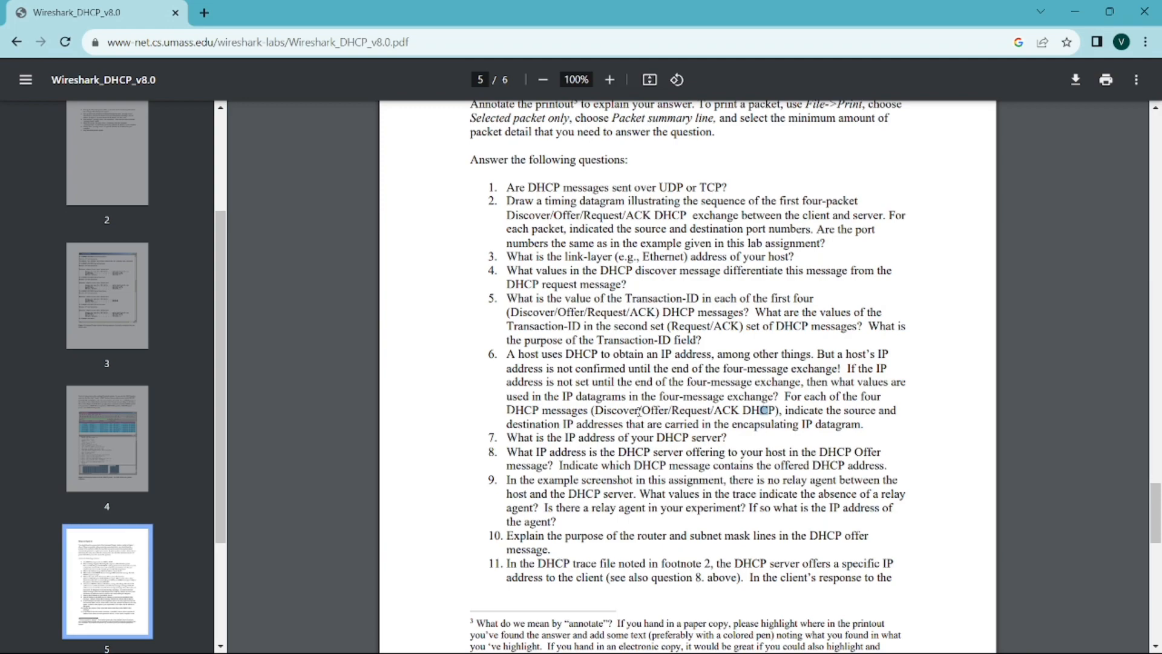
Return to Wireshark and check the source and destination IP addresses of packets 435, 449, 452 and 474.
{"action": "key", "text": "super+Tab"}
{"action": "key", "text": "Right"}
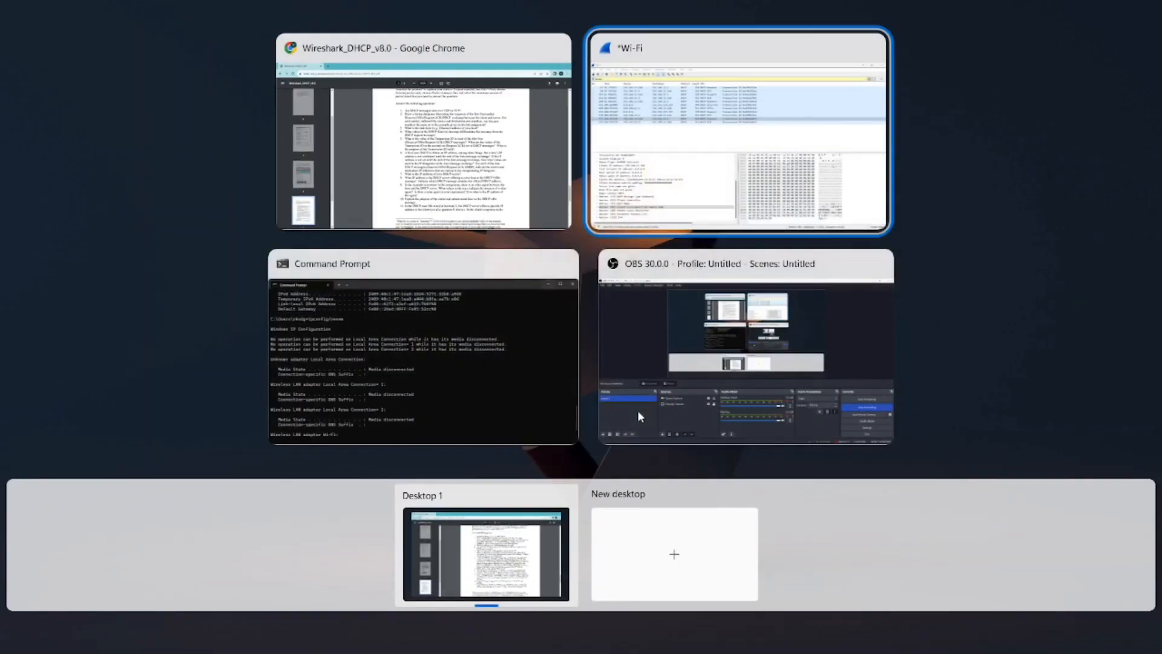
{"action": "key", "text": "Return"}
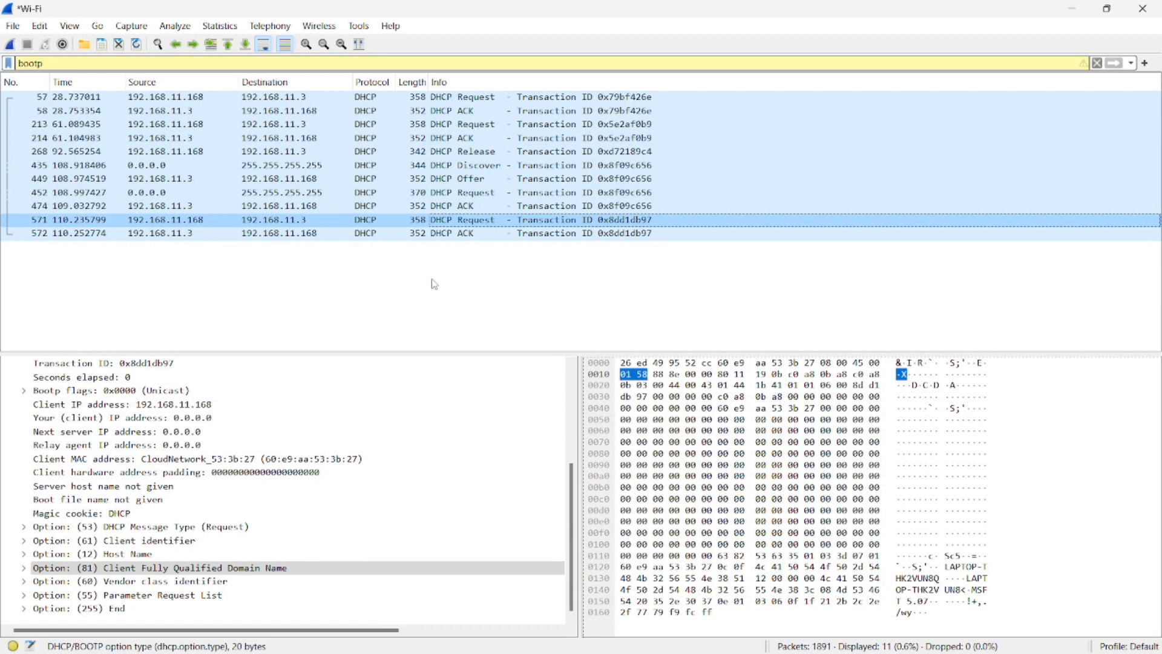
{"action": "left_click", "coordinate": [481, 170]}
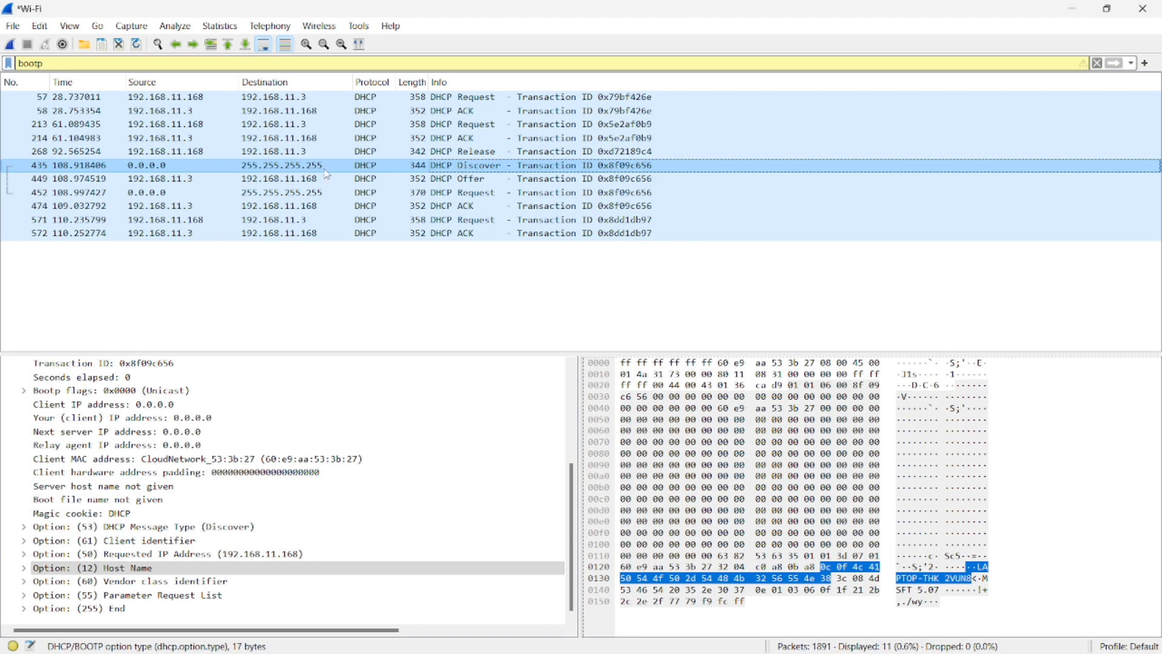
{"action": "left_click", "coordinate": [350, 181]}
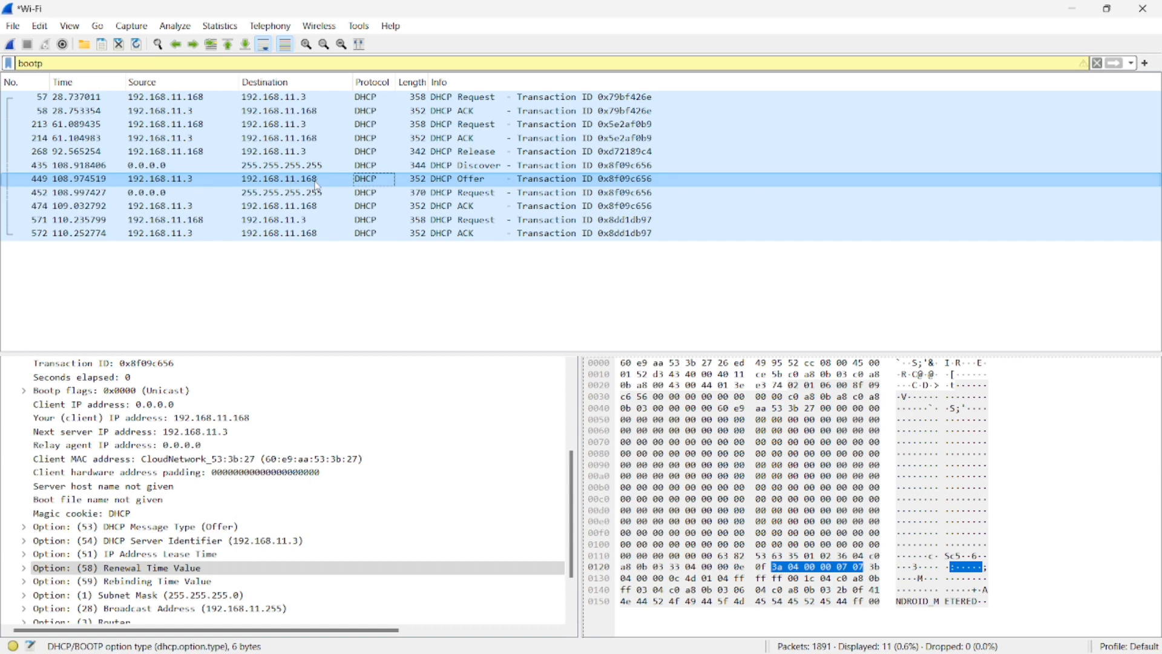
{"action": "left_click", "coordinate": [337, 193]}
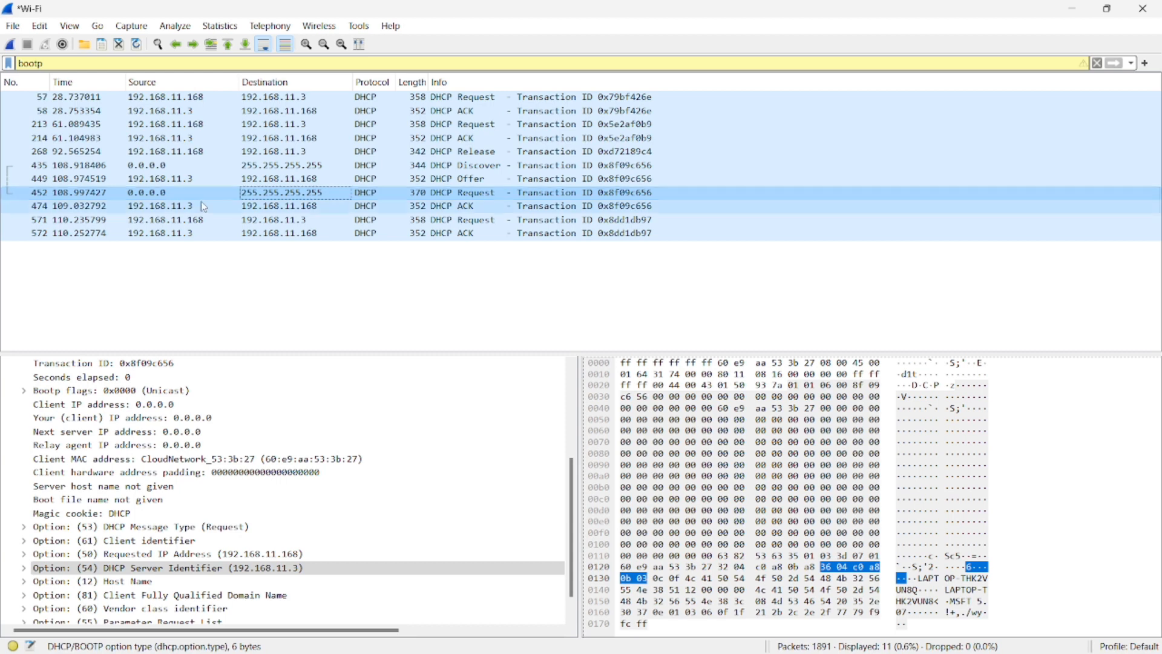
{"action": "left_click", "coordinate": [134, 196]}
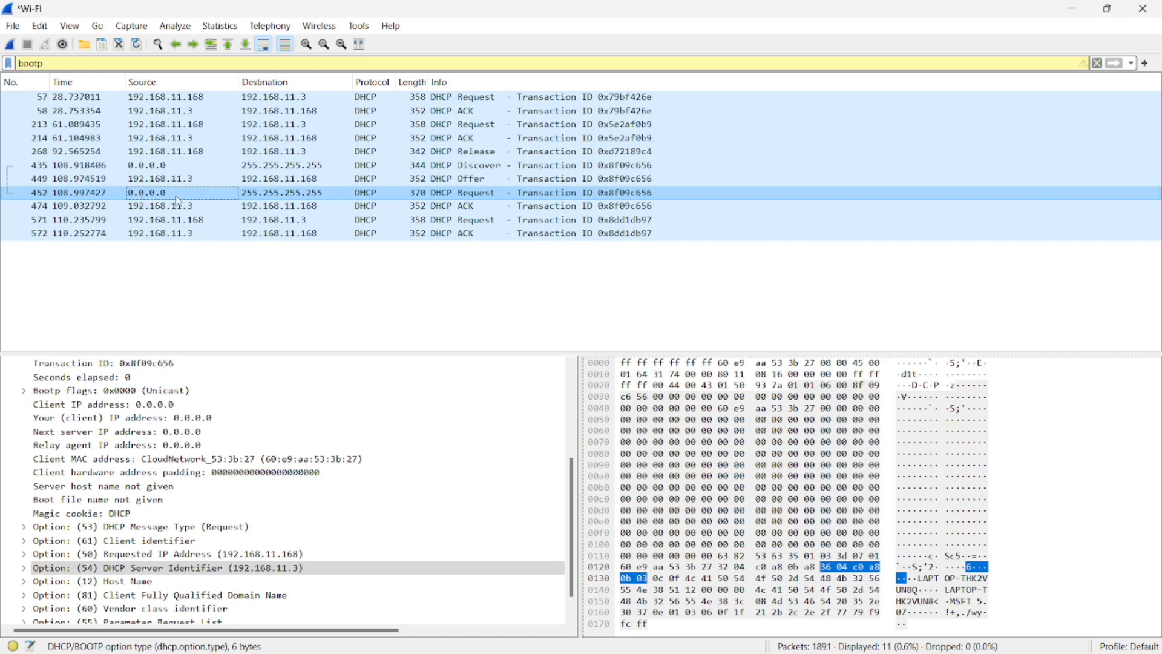
{"action": "left_click", "coordinate": [257, 197]}
{"action": "left_click", "coordinate": [405, 206]}
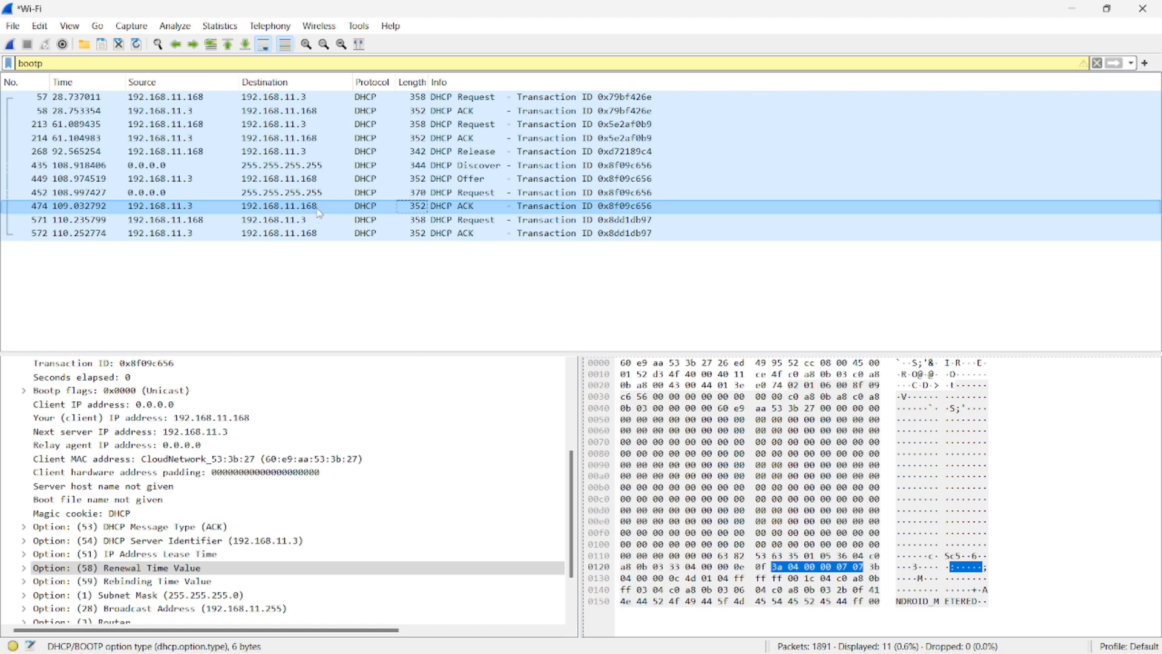
Switch to the lab PDF and read question 7 about the DHCP server's IP address.
{"action": "key", "text": "super+Tab"}
{"action": "key", "text": "Right"}
{"action": "key", "text": "Return"}
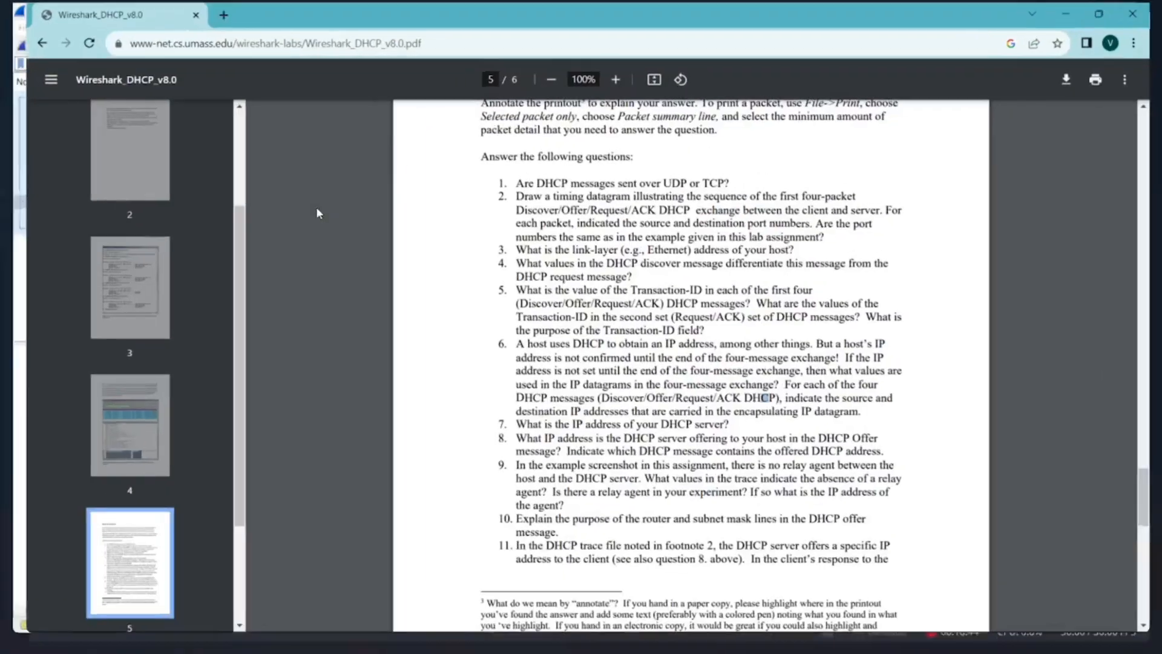
{"action": "scroll", "coordinate": [722, 259], "scroll_direction": "down", "scroll_amount": 1}
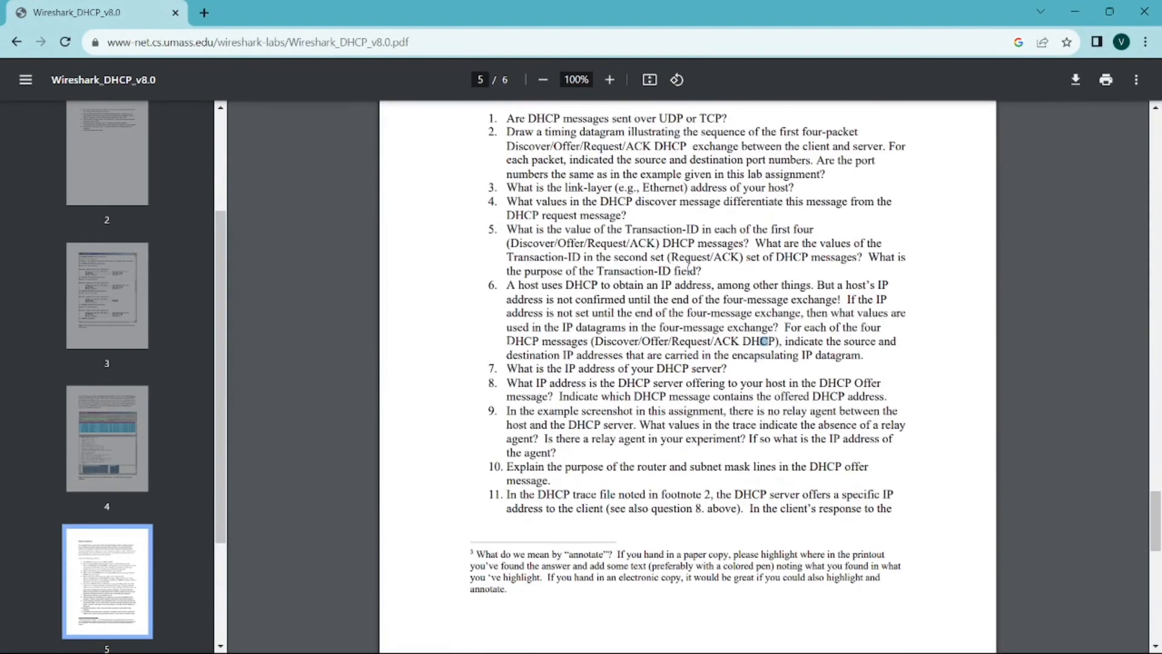
{"action": "left_click_drag", "start_coordinate": [618, 362], "coordinate": [725, 362]}
{"action": "left_click", "coordinate": [760, 362]}
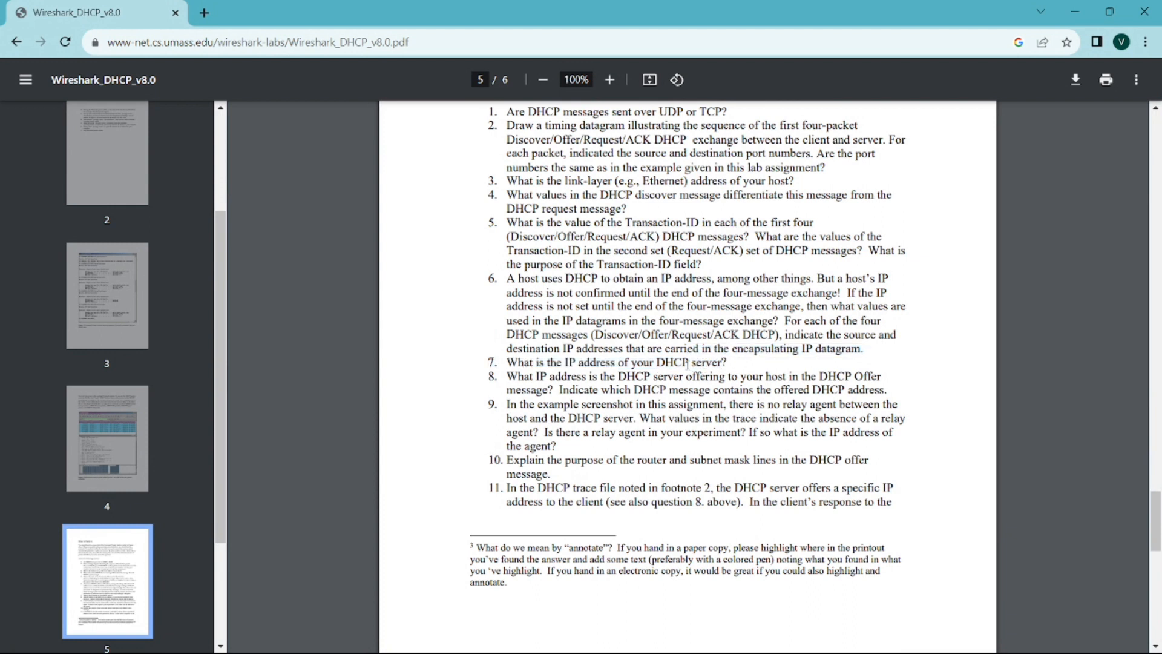
Return to Wireshark and select the Option 54 DHCP Server Identifier in Request packet 452.
{"action": "key", "text": "super+Tab"}
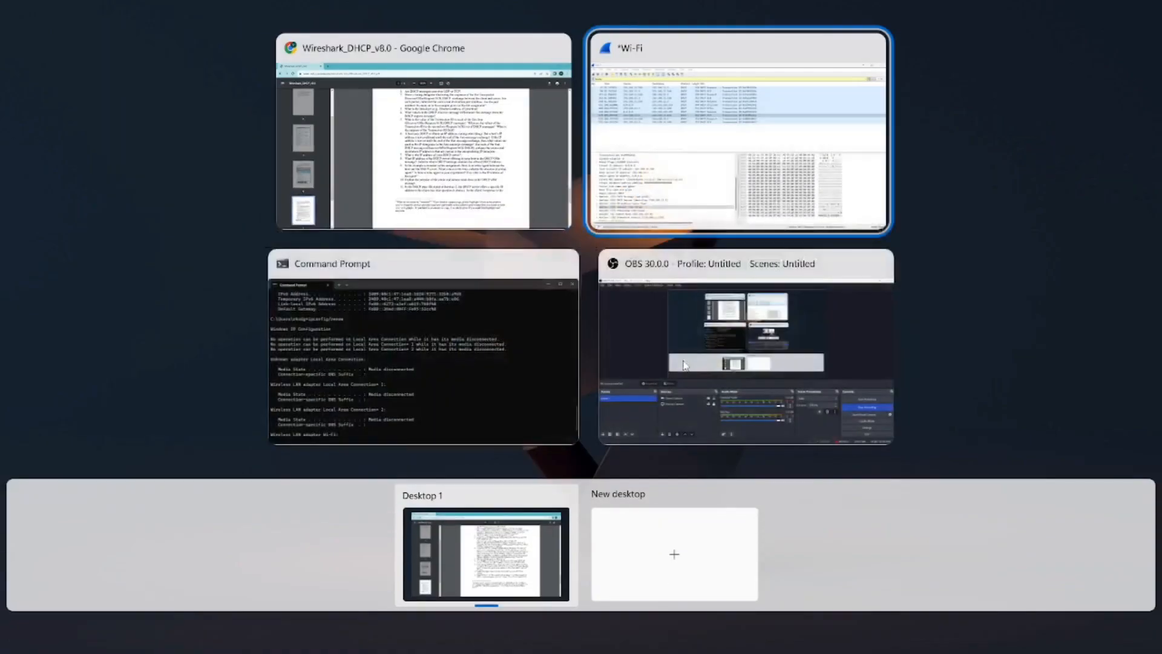
{"action": "key", "text": "Return"}
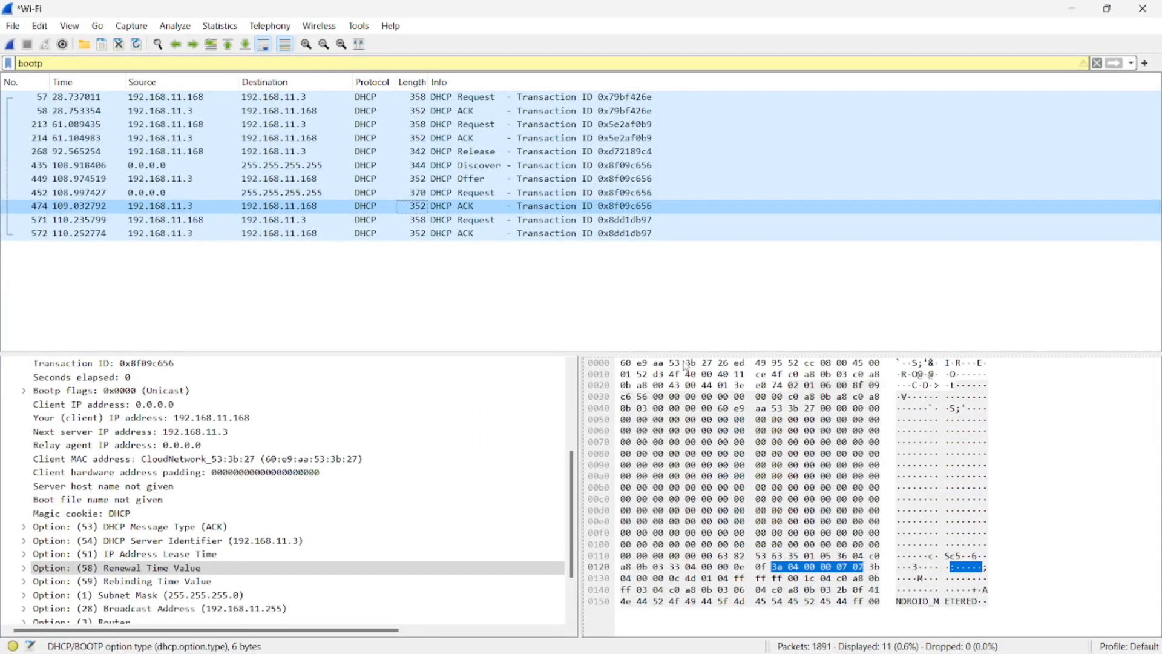
{"action": "left_click", "coordinate": [684, 365]}
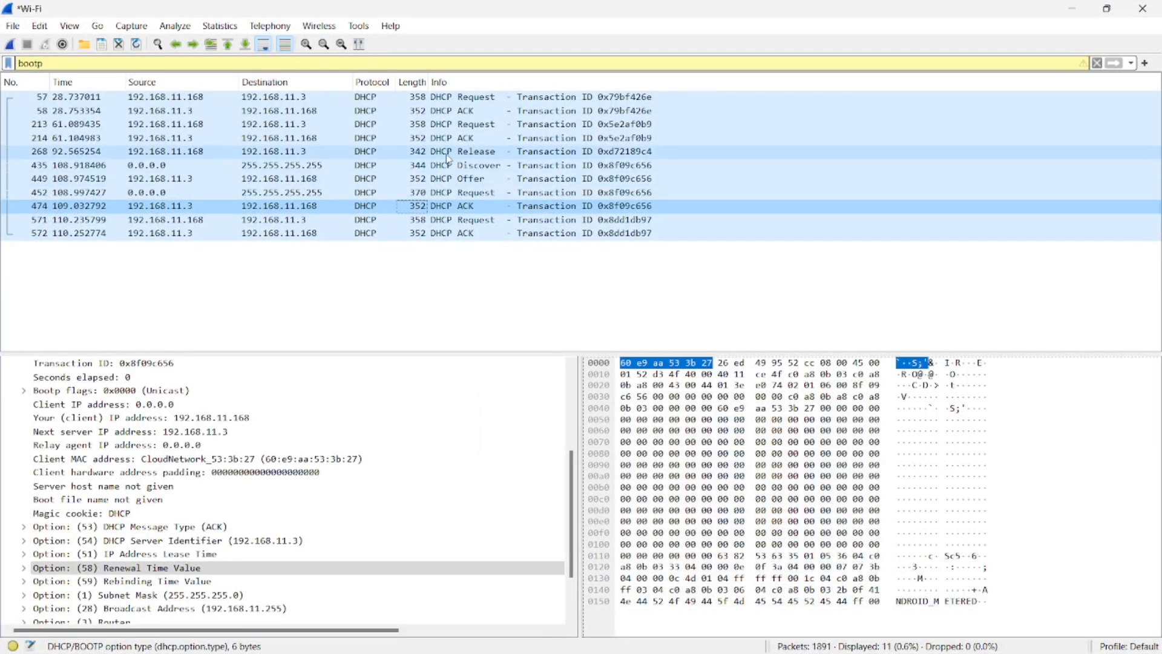
{"action": "left_click", "coordinate": [463, 193]}
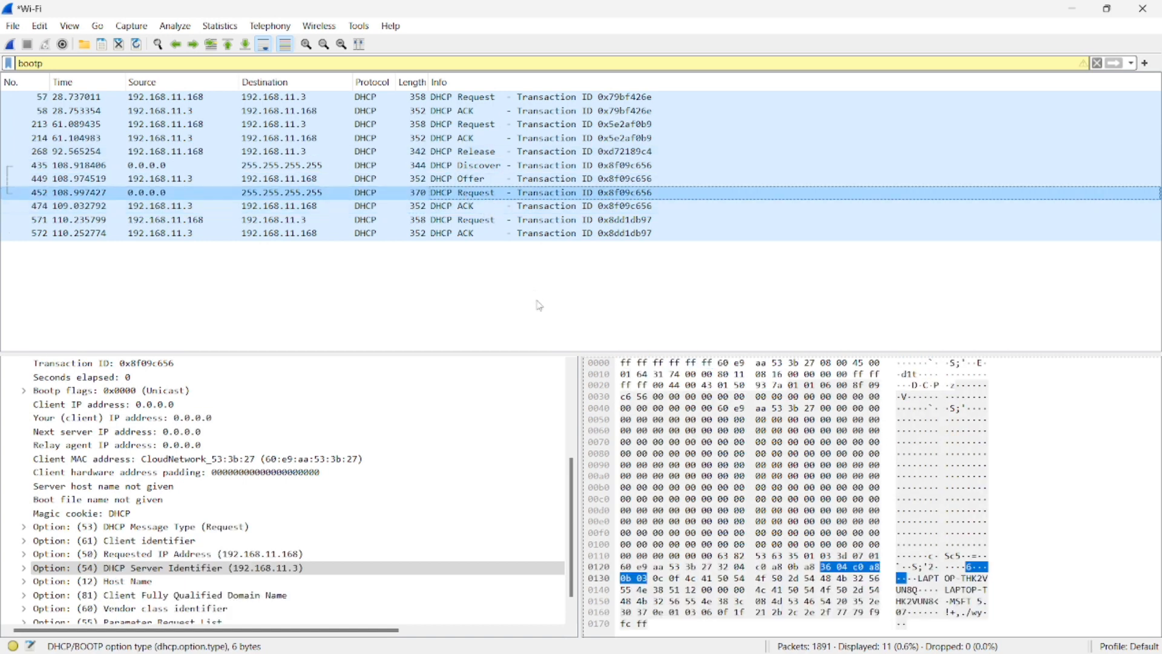
{"action": "scroll", "coordinate": [264, 543], "scroll_direction": "down", "scroll_amount": 1}
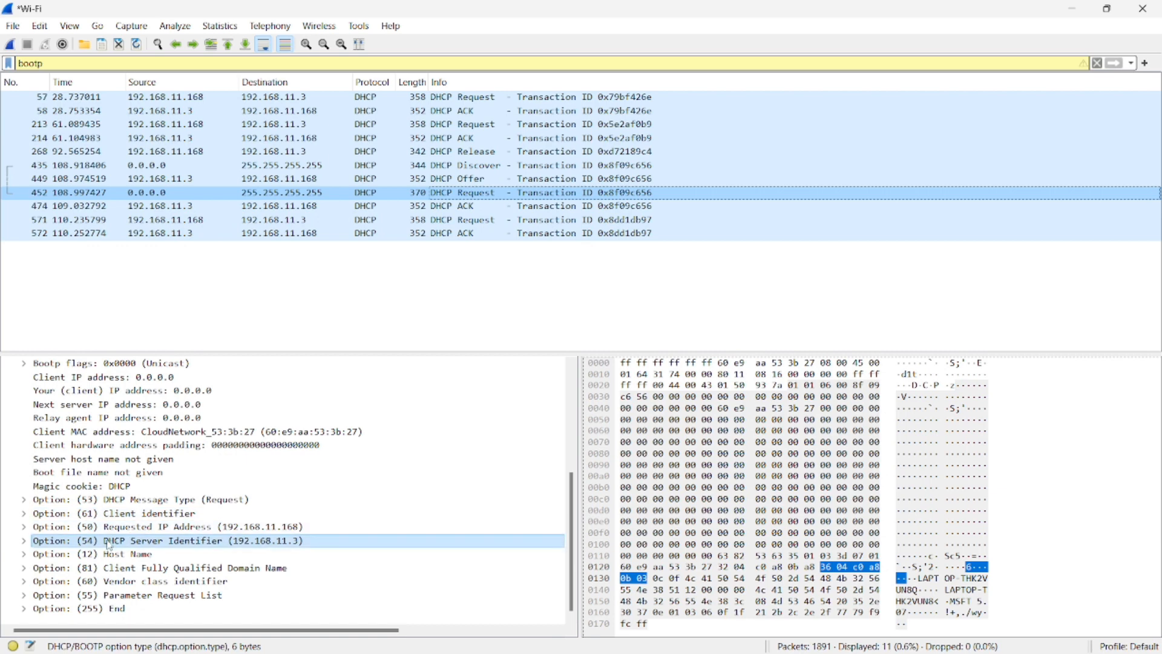
{"action": "left_click", "coordinate": [131, 545]}
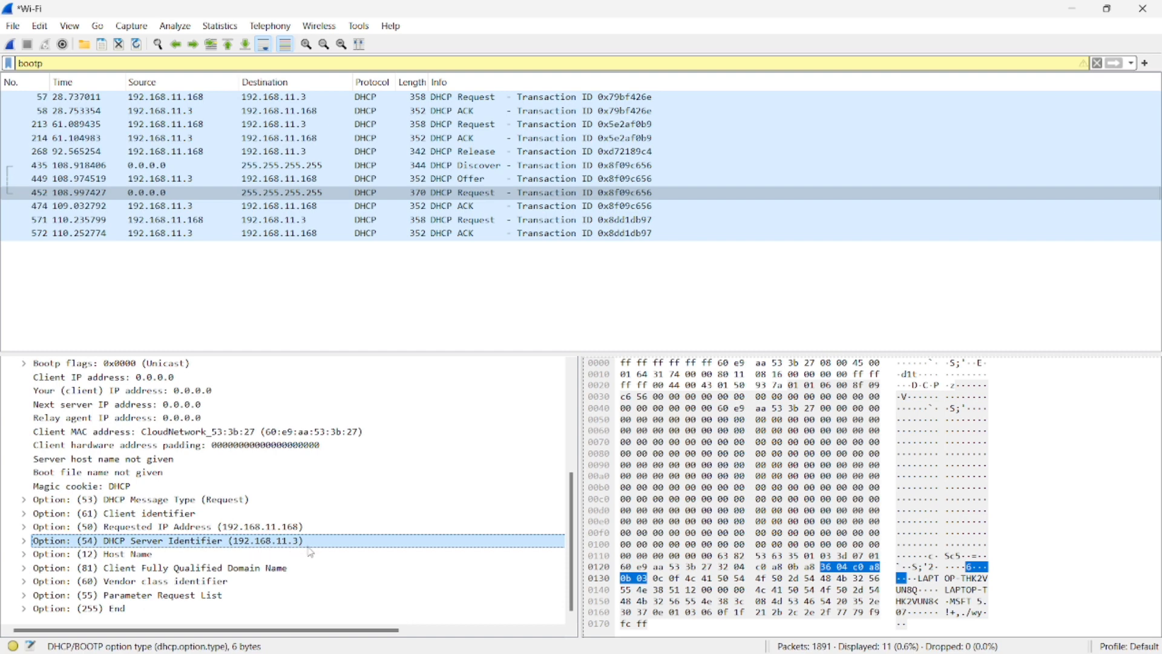
Switch to the lab PDF, recheck question 7 and read question 8 about the IP address offered to the host.
{"action": "key", "text": "super+Tab"}
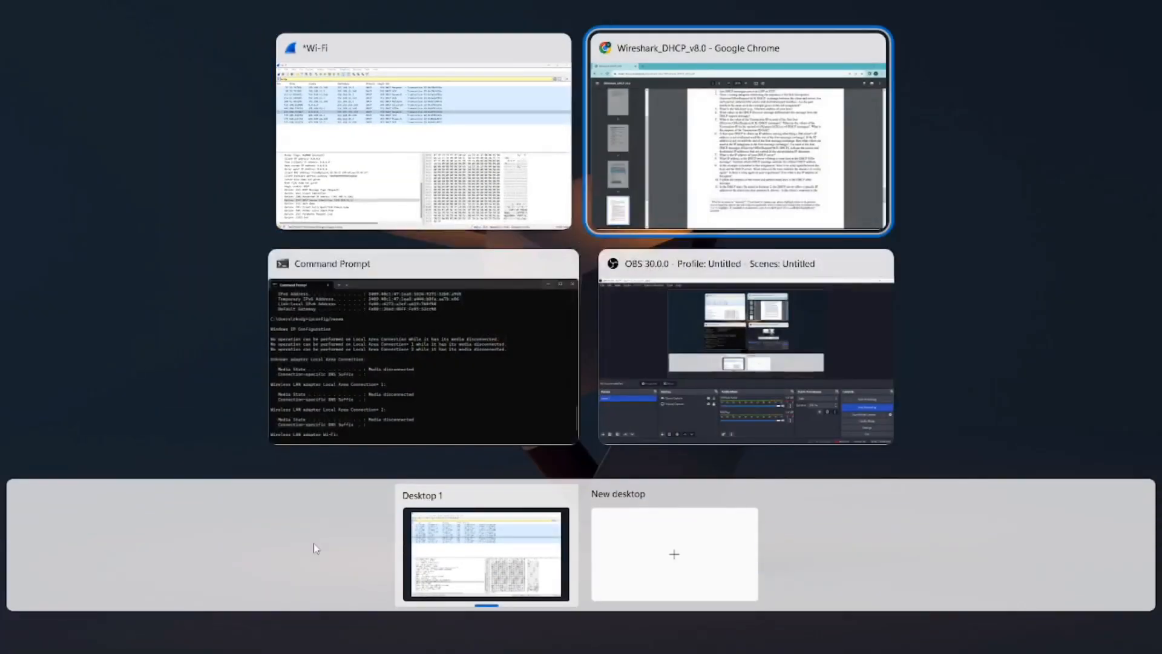
{"action": "key", "text": "Return"}
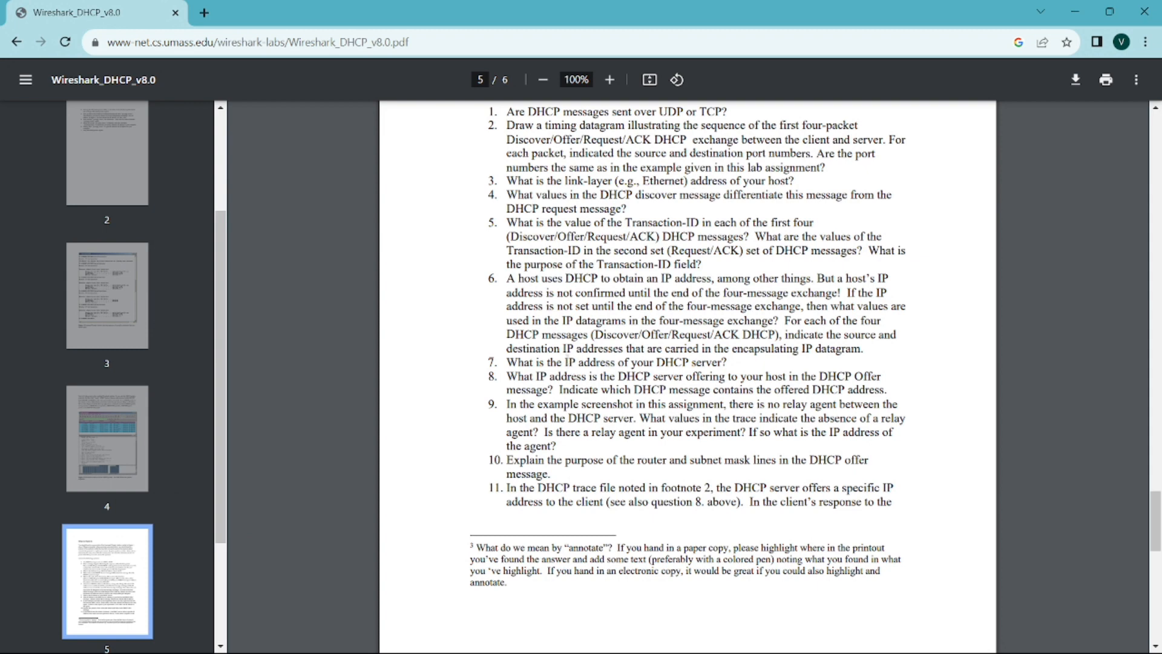
{"action": "left_click_drag", "start_coordinate": [570, 361], "coordinate": [734, 362]}
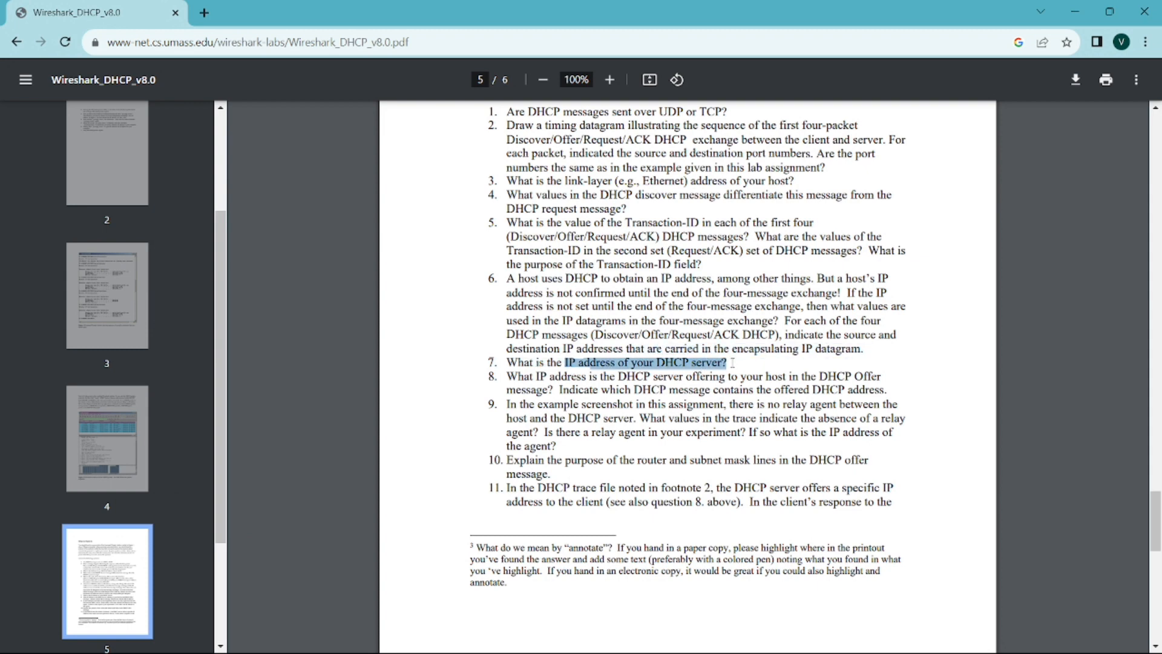
{"action": "left_click", "coordinate": [732, 362]}
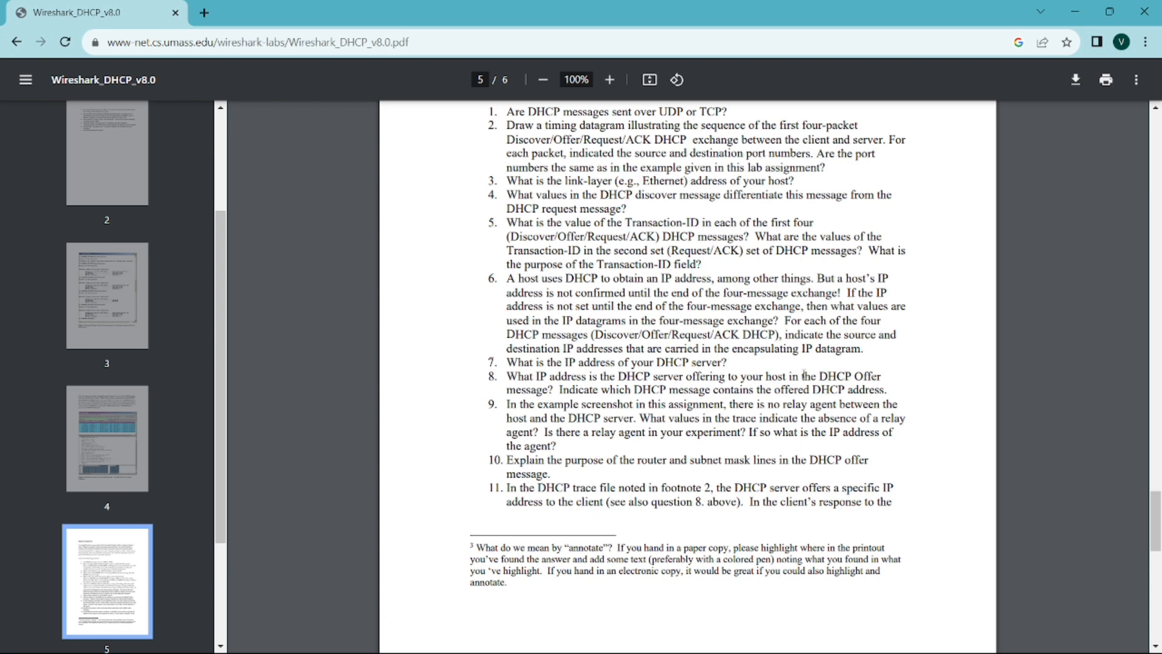
Return to Wireshark and select the "Your (client) IP address" field of Offer packet 449.
{"action": "key", "text": "super+Tab"}
{"action": "key", "text": "Right"}
{"action": "key", "text": "Return"}
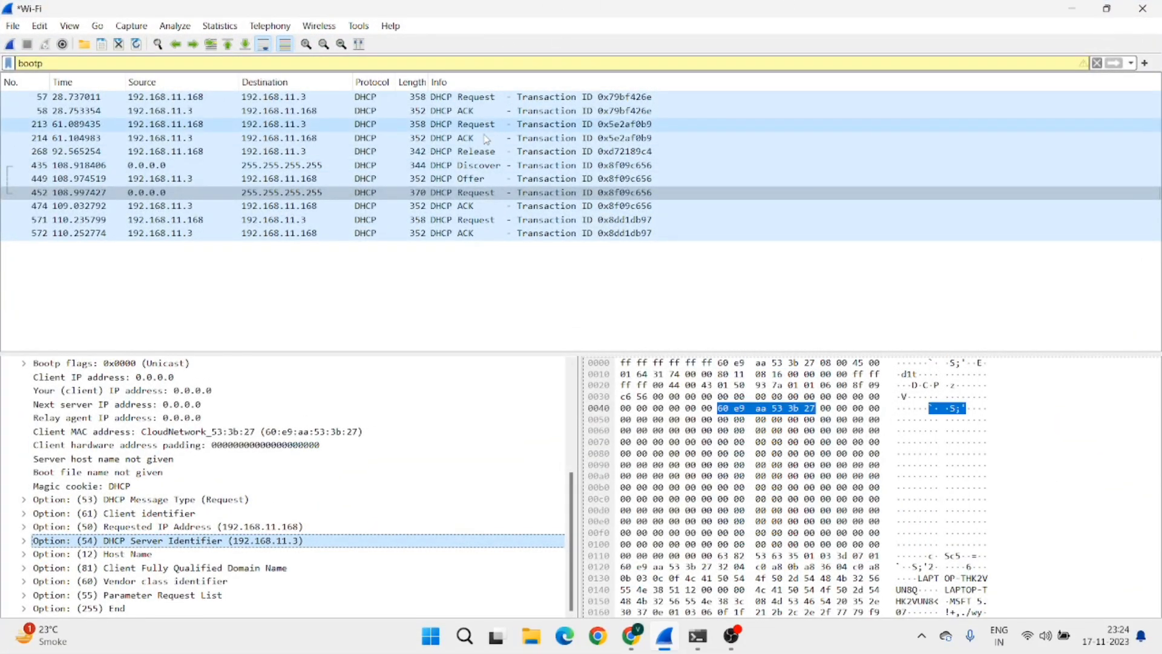
{"action": "left_click", "coordinate": [468, 179]}
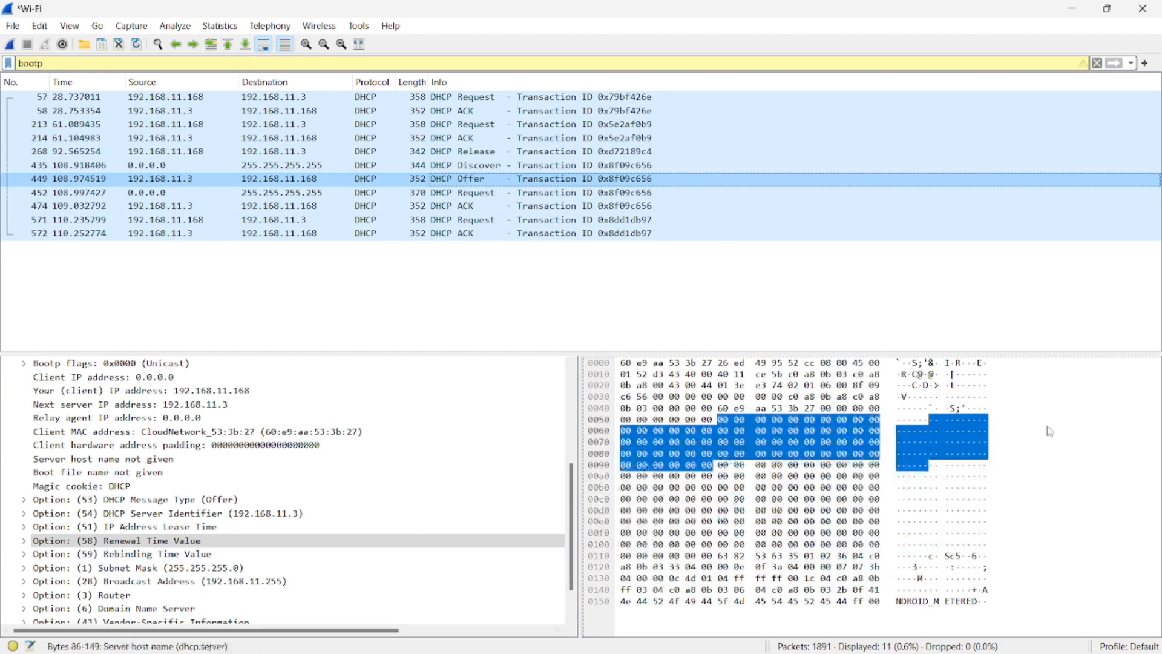
{"action": "left_click", "coordinate": [72, 390]}
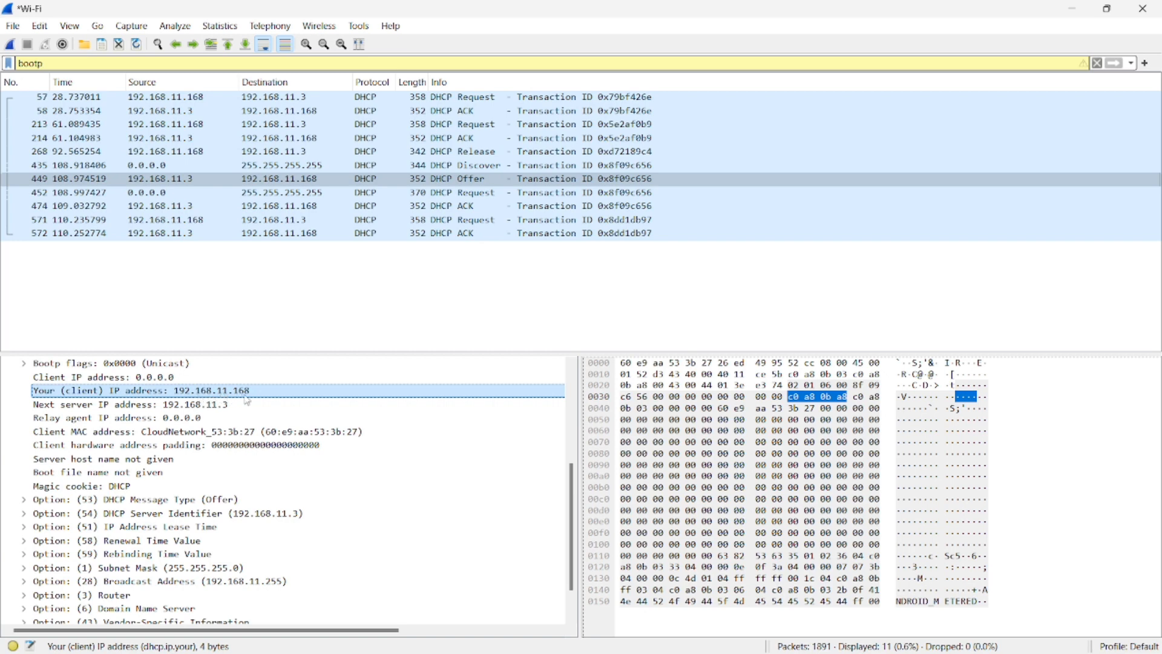
Switch to the lab PDF and read question 9 about the values that indicate the absence of a relay agent.
{"action": "key", "text": "super+Tab"}
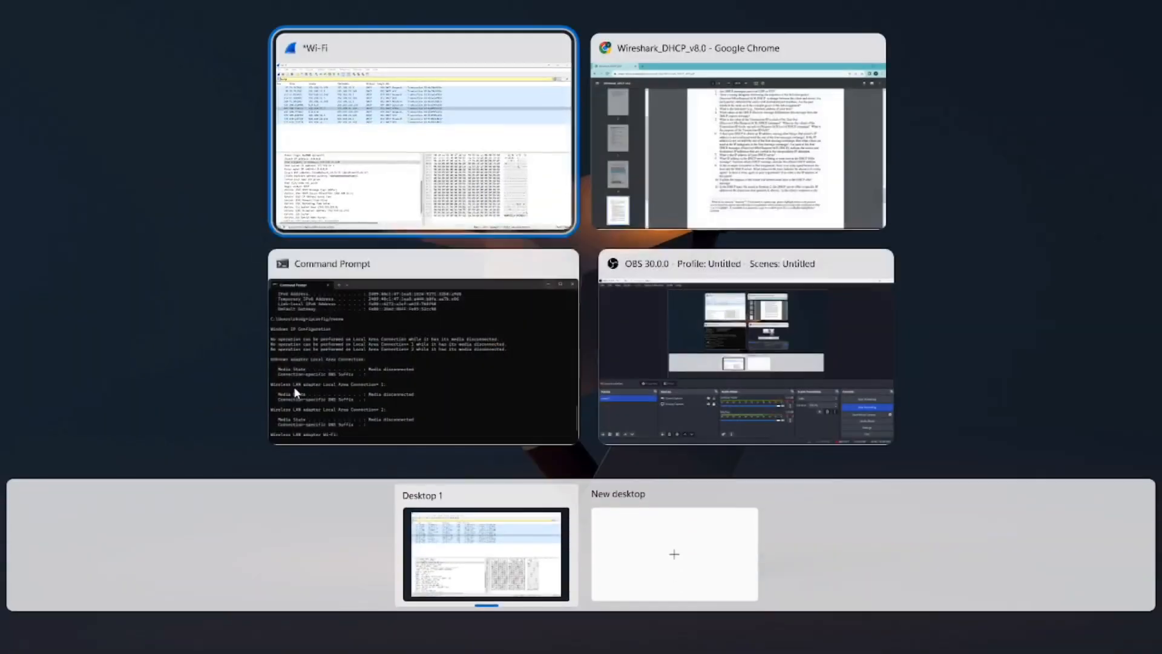
{"action": "key", "text": "Right"}
{"action": "key", "text": "Return"}
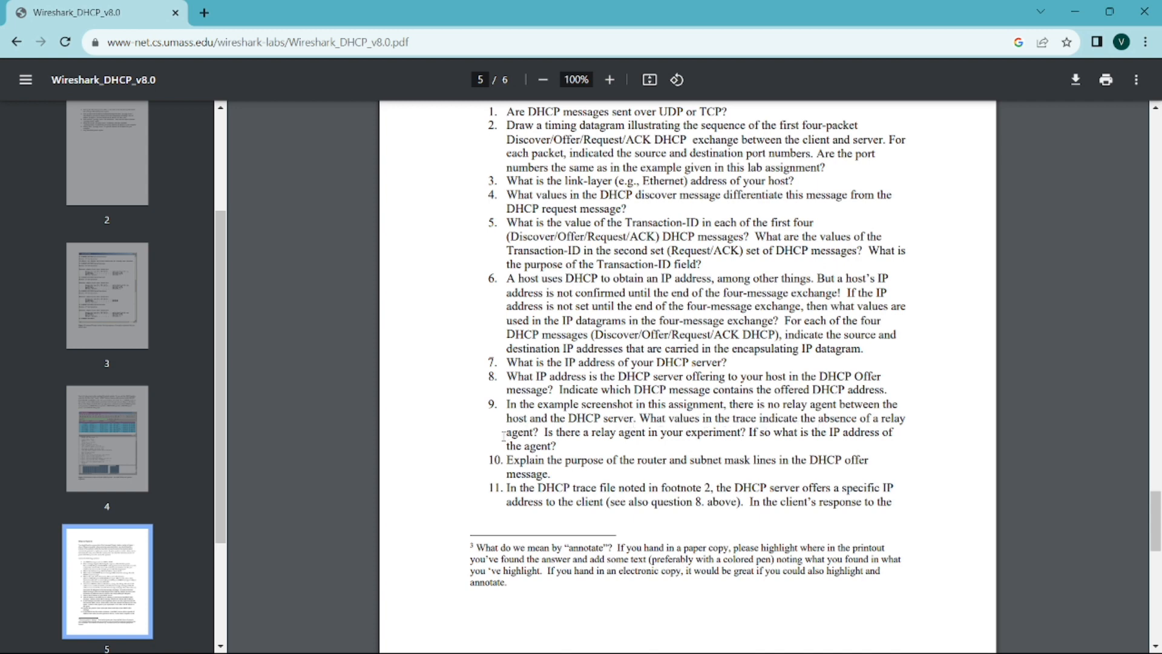
{"action": "left_click_drag", "start_coordinate": [508, 432], "coordinate": [545, 431]}
Return to Wireshark and select the "Relay agent IP address" field of Offer packet 449.
{"action": "key", "text": "super+Tab"}
{"action": "key", "text": "Right"}
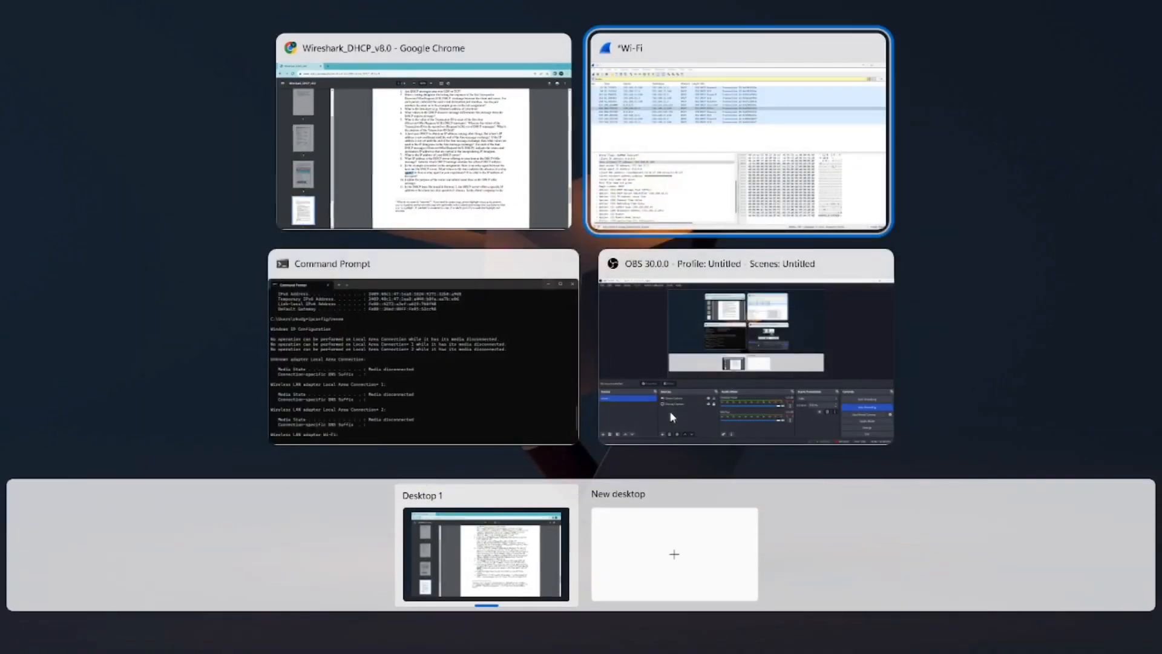
{"action": "key", "text": "Return"}
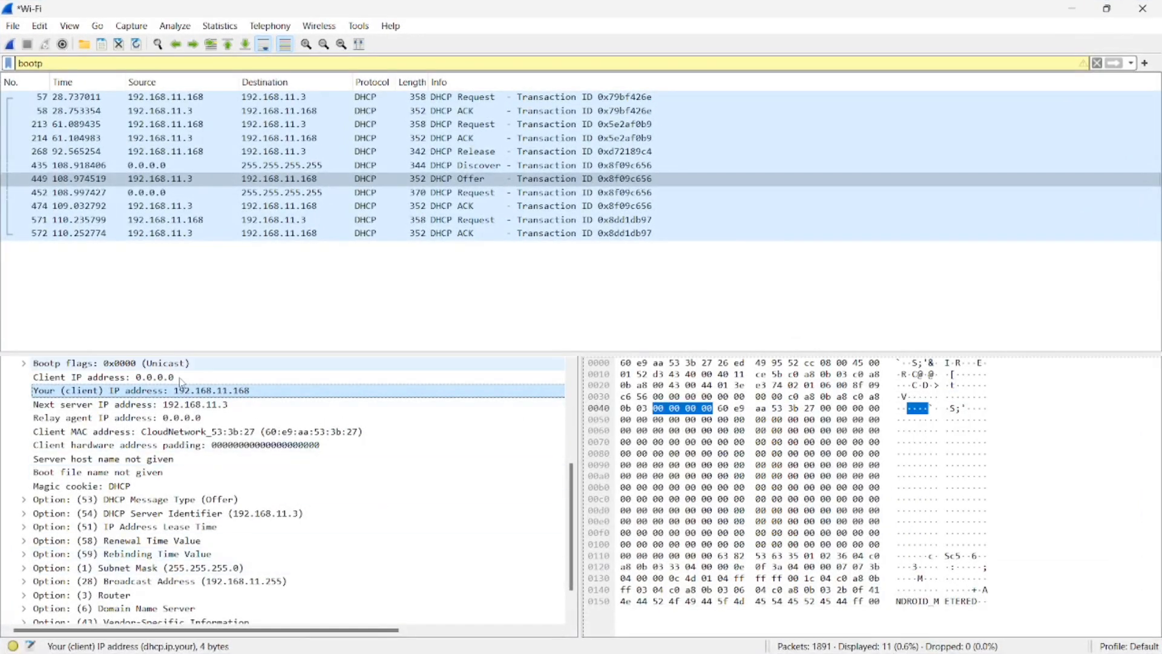
{"action": "left_click", "coordinate": [108, 422]}
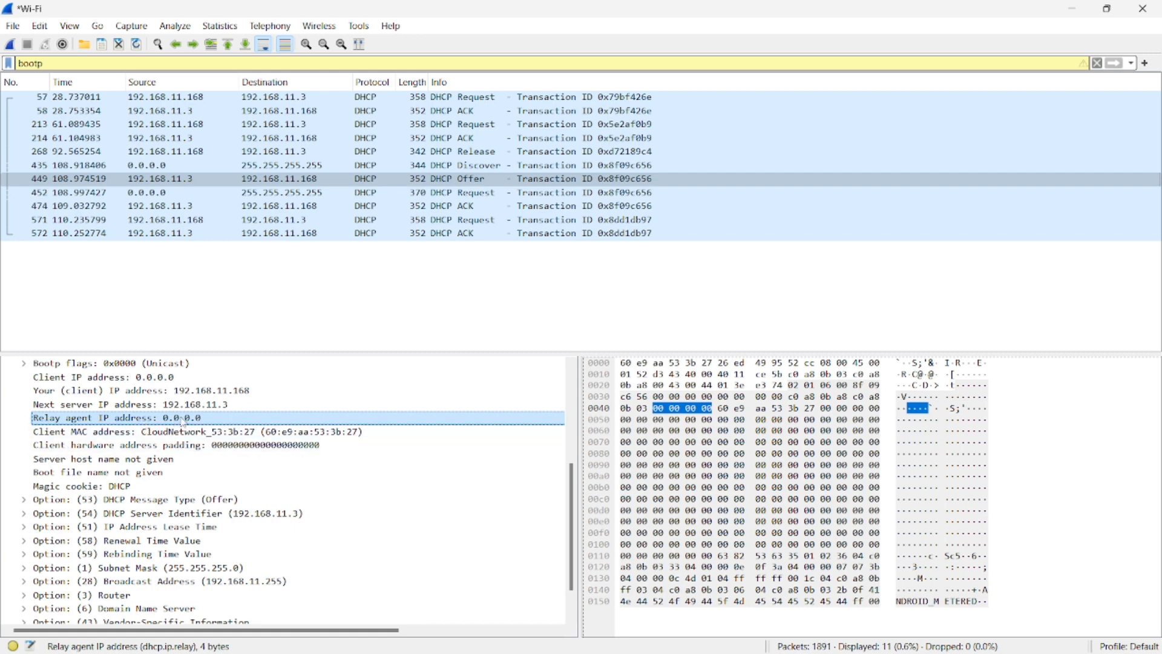
Switch to the lab PDF and read question 10 on the router and subnet mask lines and the start of question 11.
{"action": "key", "text": "super+Tab"}
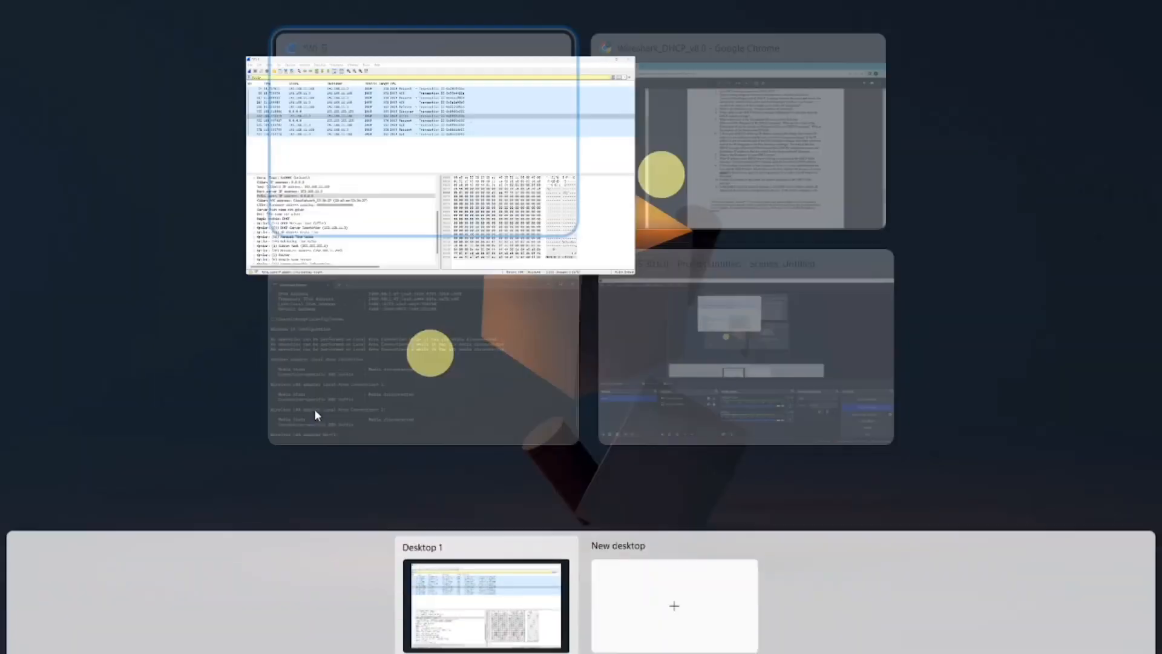
{"action": "key", "text": "Right"}
{"action": "key", "text": "Return"}
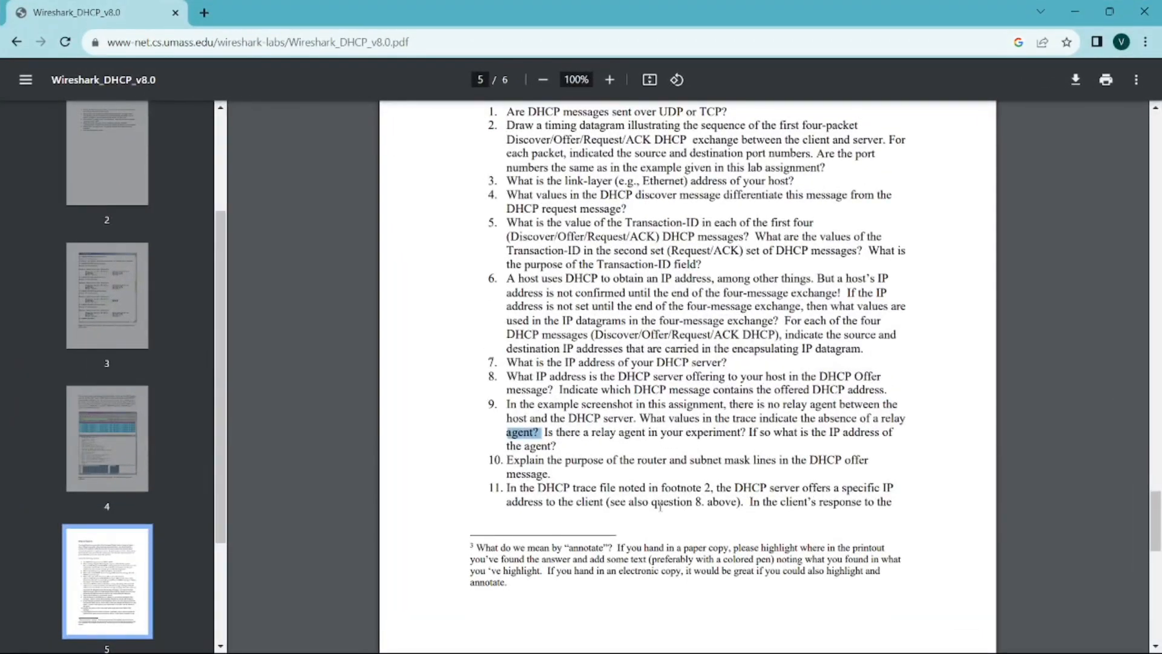
{"action": "left_click", "coordinate": [659, 499]}
{"action": "scroll", "coordinate": [657, 491], "scroll_direction": "down", "scroll_amount": 1}
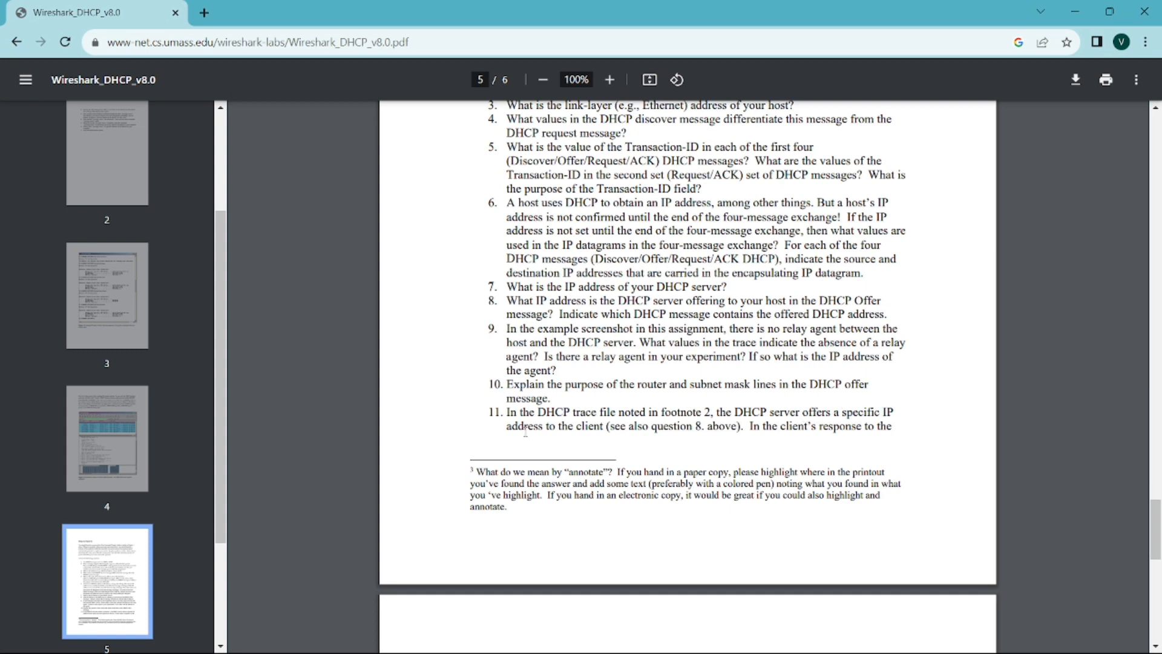
Read the rest of question 11, then return to Wireshark and select the "Your (client) IP address" field of Offer packet 449.
{"action": "scroll", "coordinate": [691, 431], "scroll_direction": "down", "scroll_amount": 5}
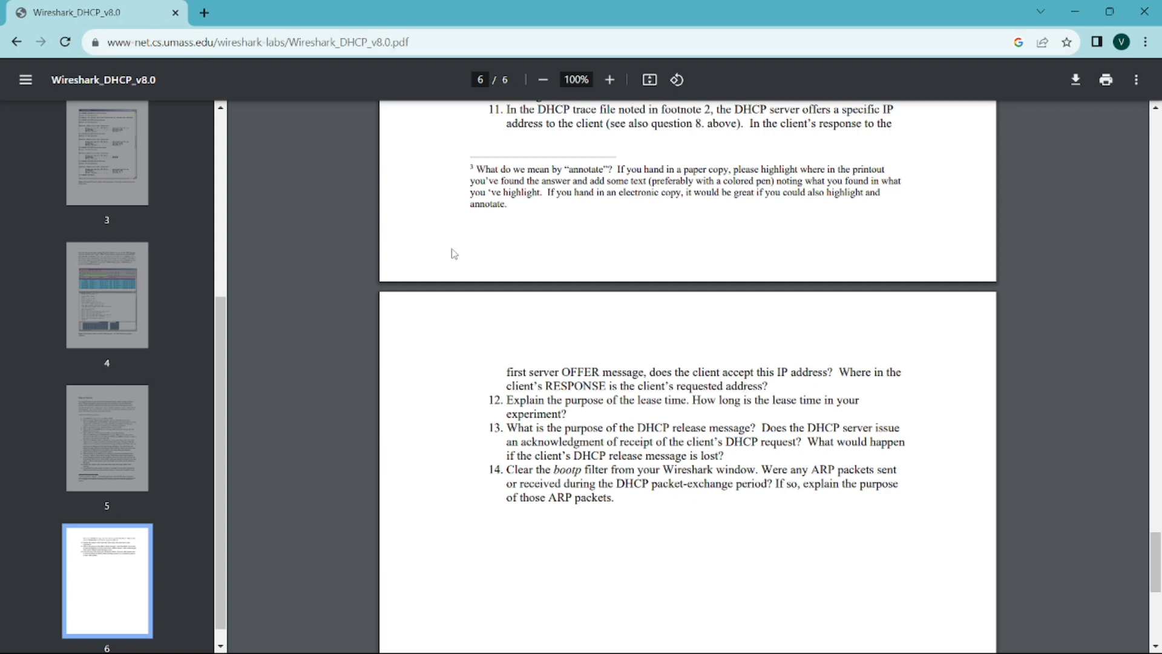
{"action": "key", "text": "super+Tab"}
{"action": "key", "text": "Right"}
{"action": "key", "text": "Return"}
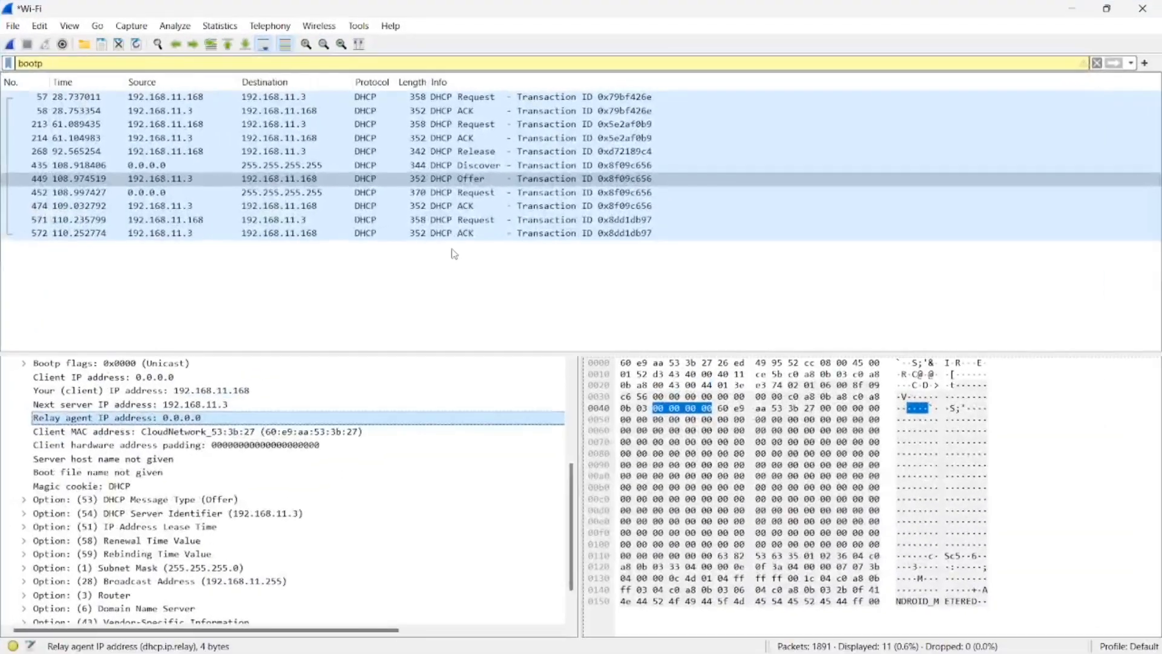
{"action": "left_click", "coordinate": [308, 180]}
{"action": "left_click", "coordinate": [308, 181]}
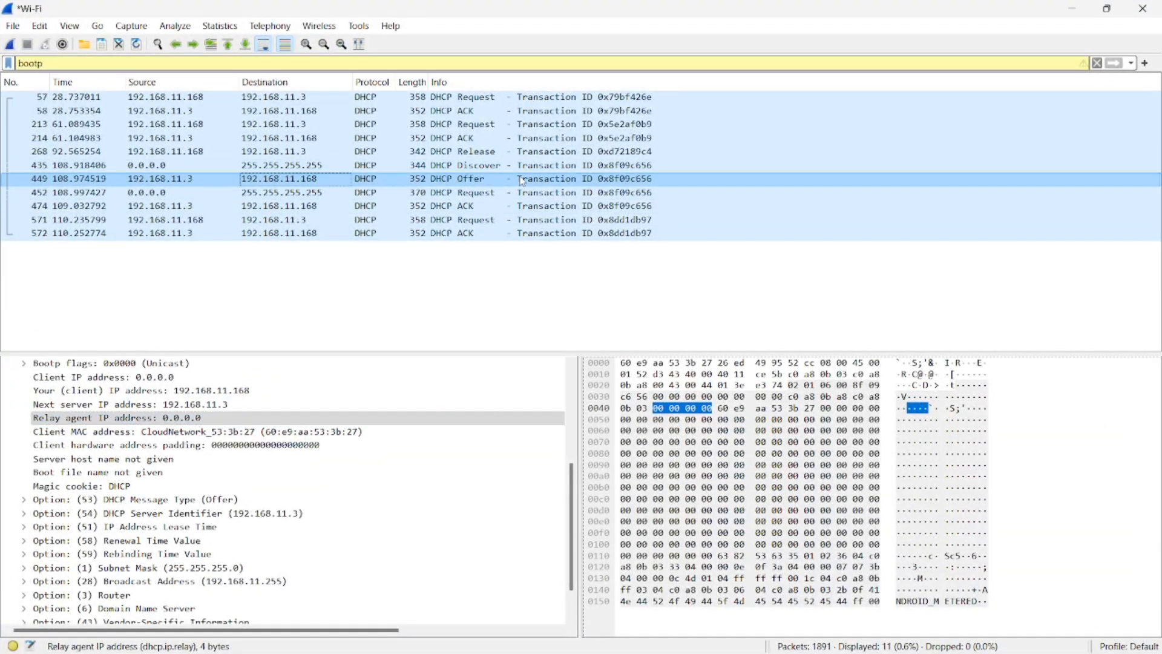
{"action": "left_click", "coordinate": [225, 392]}
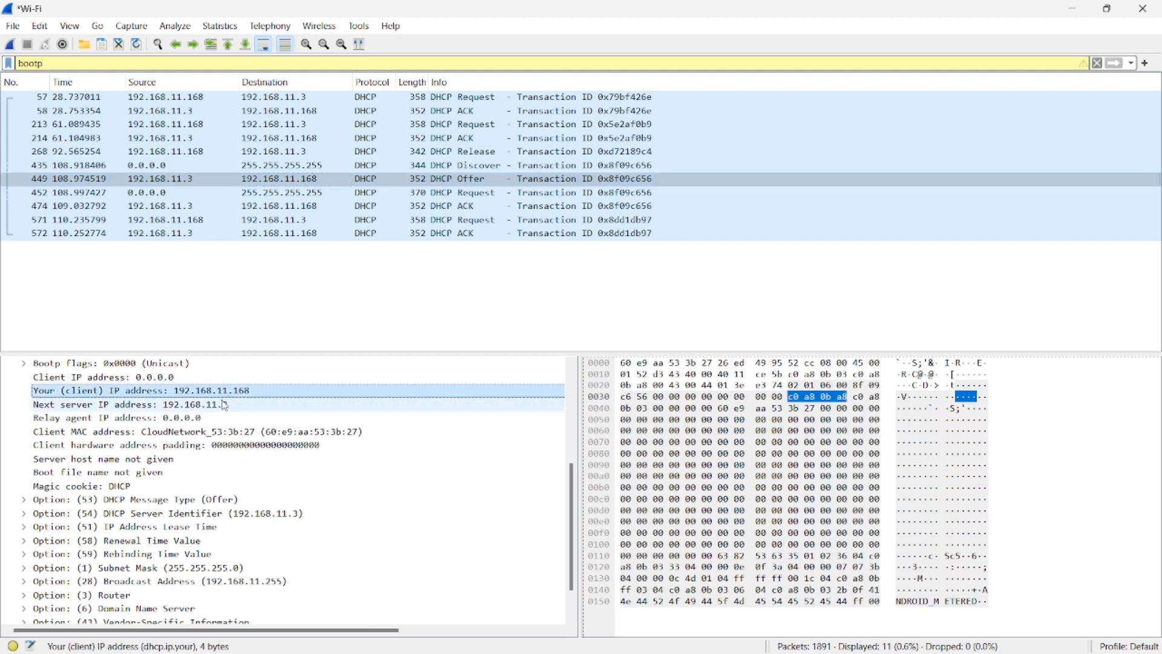
Select the DHCP Server Identifier option (54) of Offer packet 449 and review the packet's address fields.
{"action": "scroll", "coordinate": [254, 436], "scroll_direction": "down", "scroll_amount": 1}
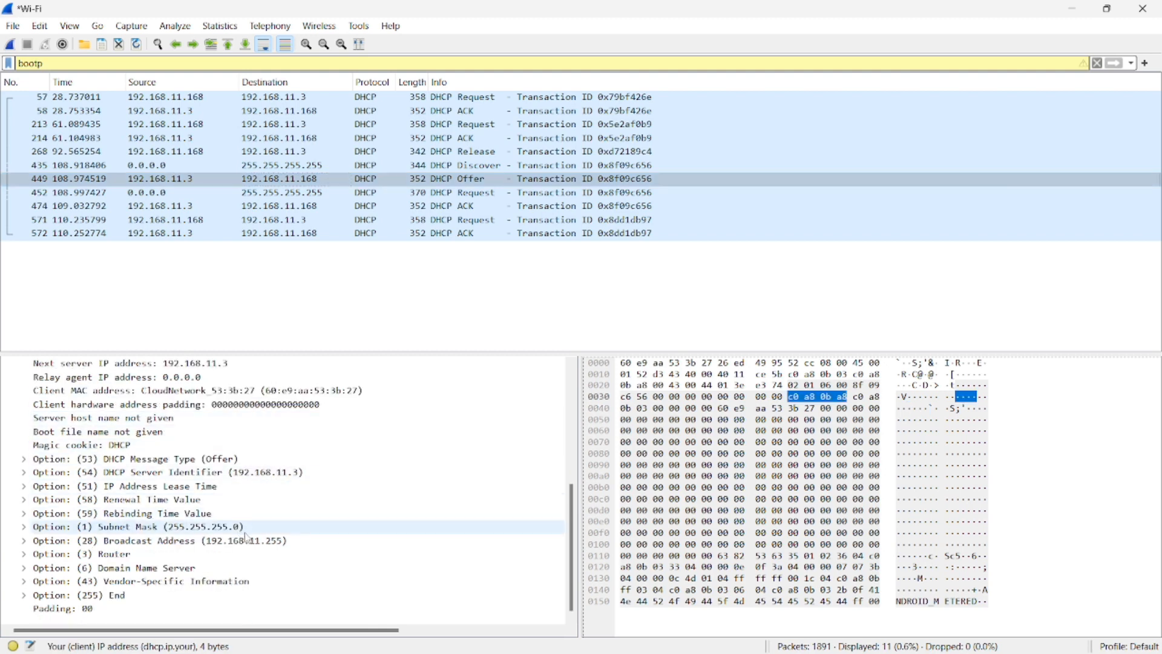
{"action": "left_click", "coordinate": [271, 478]}
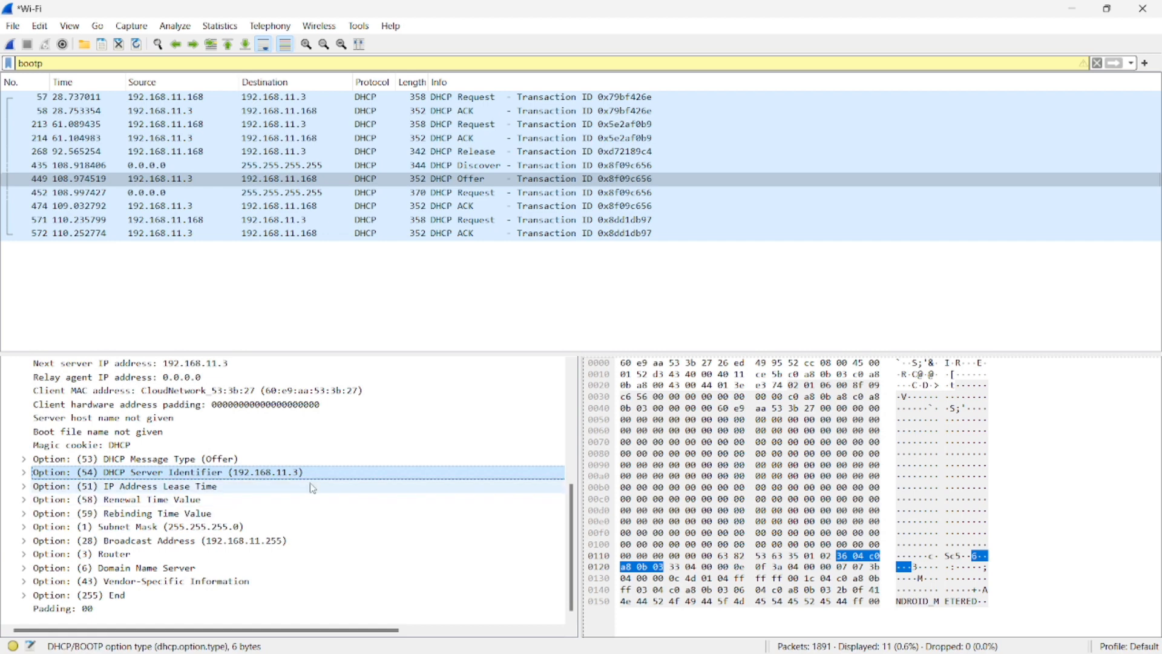
{"action": "scroll", "coordinate": [313, 488], "scroll_direction": "up", "scroll_amount": 1}
{"action": "scroll", "coordinate": [315, 484], "scroll_direction": "up", "scroll_amount": 2}
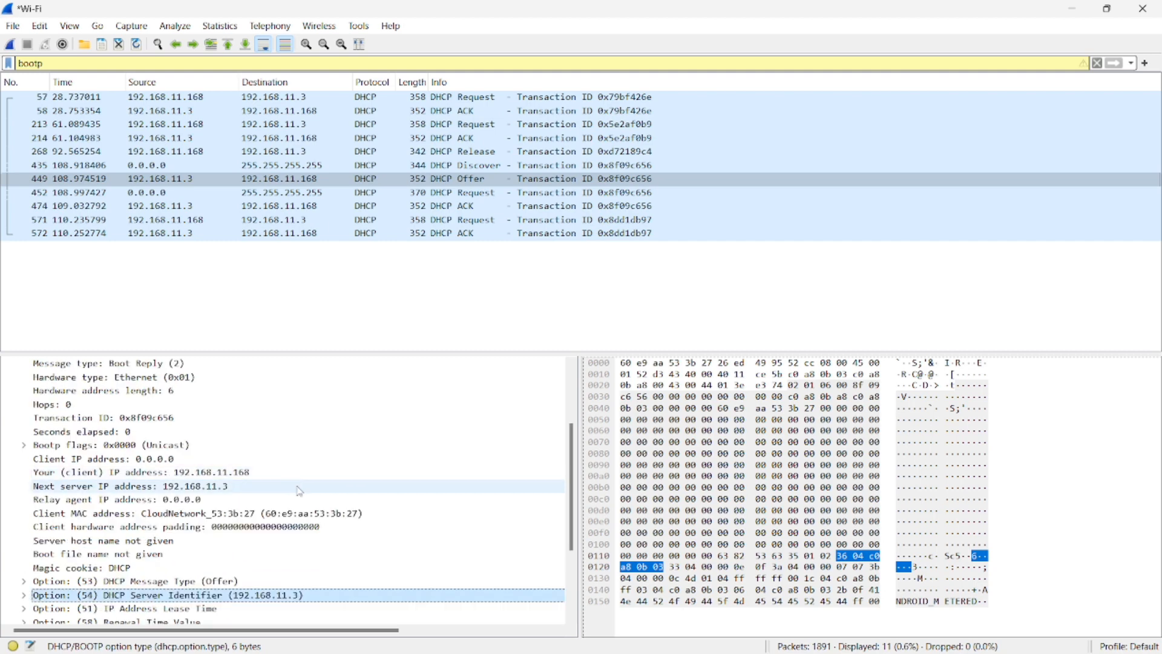
Switch to the lab PDF to read question 12 on the lease time, then go back to Wireshark.
{"action": "key", "text": "super+Tab"}
{"action": "key", "text": "Right"}
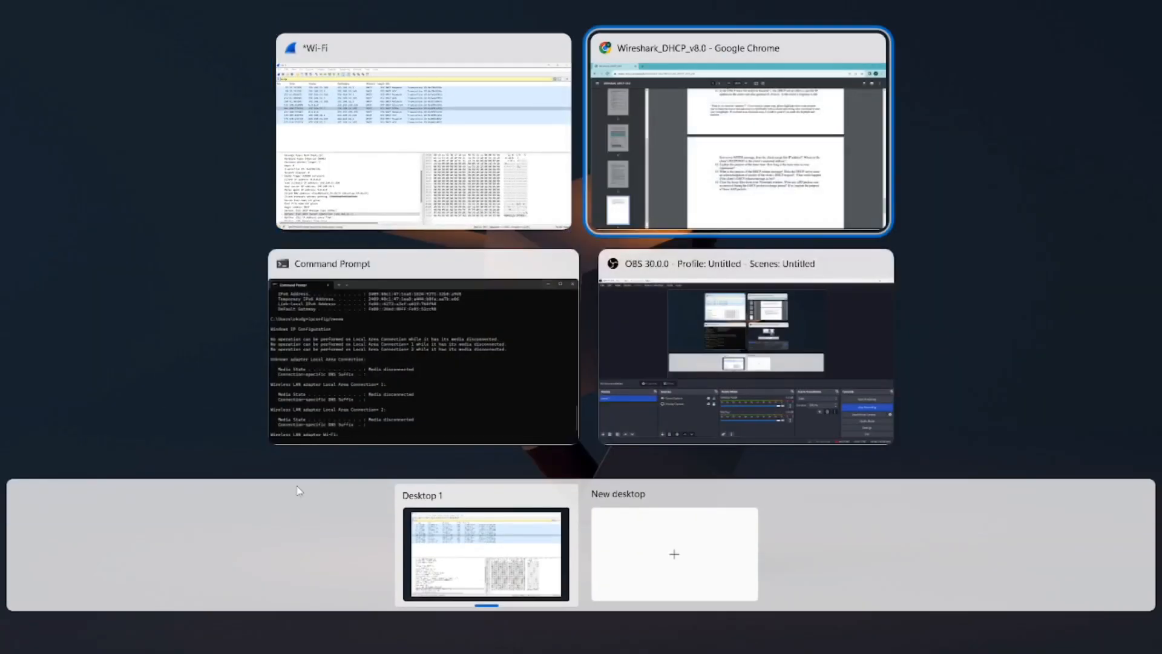
{"action": "key", "text": "Return"}
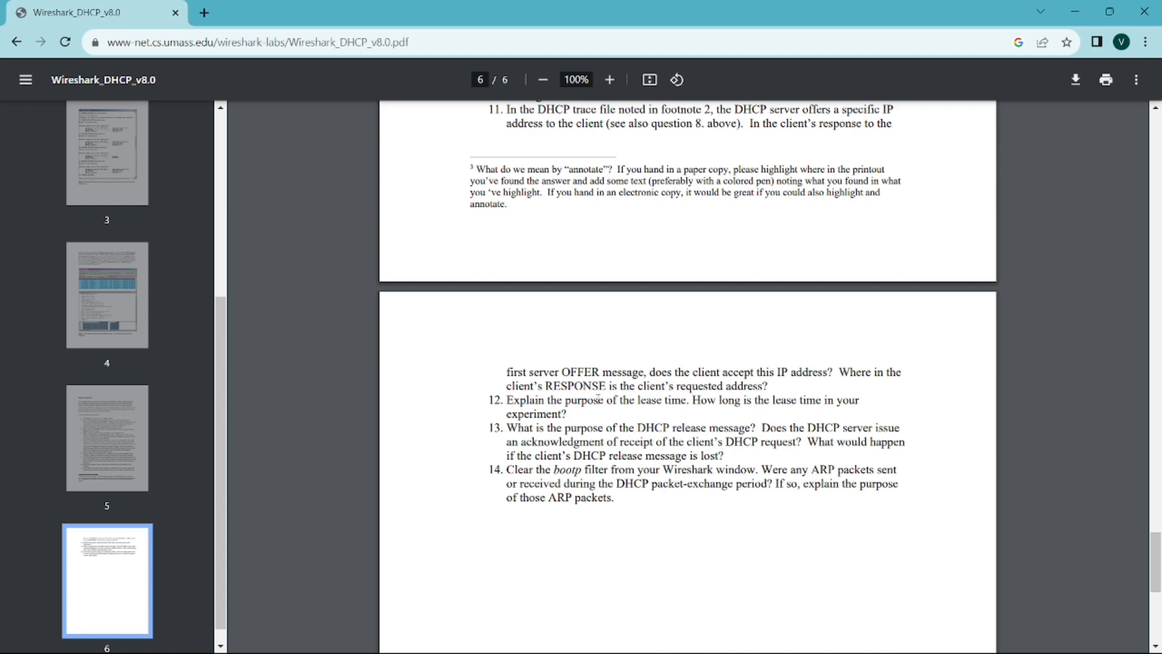
{"action": "key", "text": "super+Tab"}
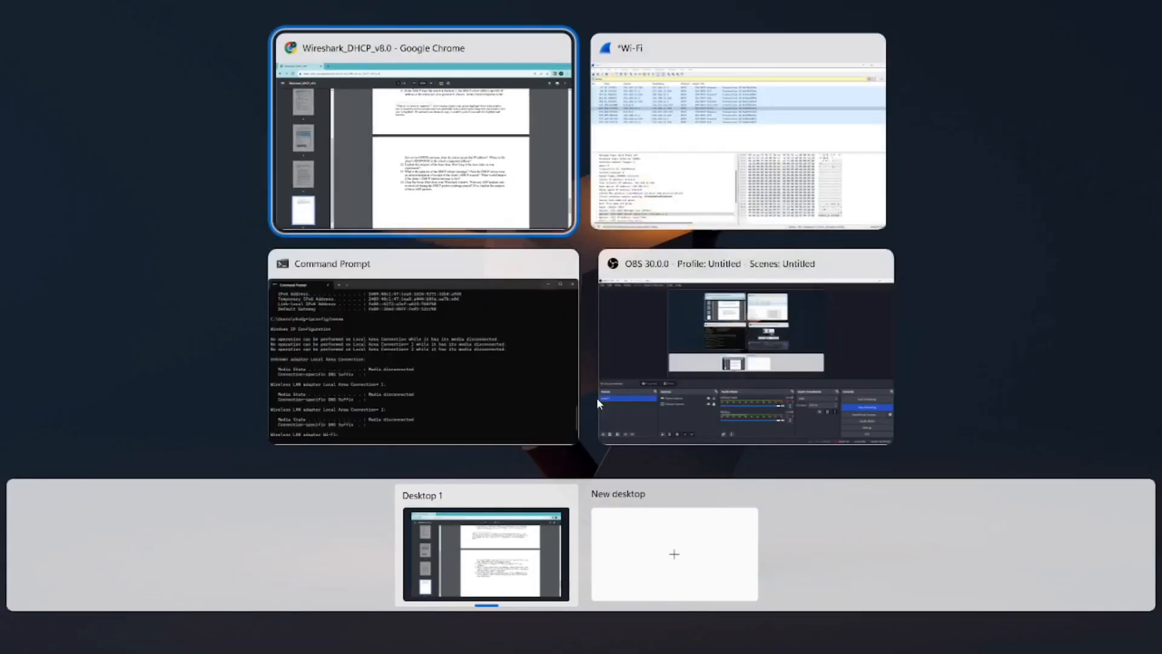
{"action": "key", "text": "Right"}
{"action": "key", "text": "Return"}
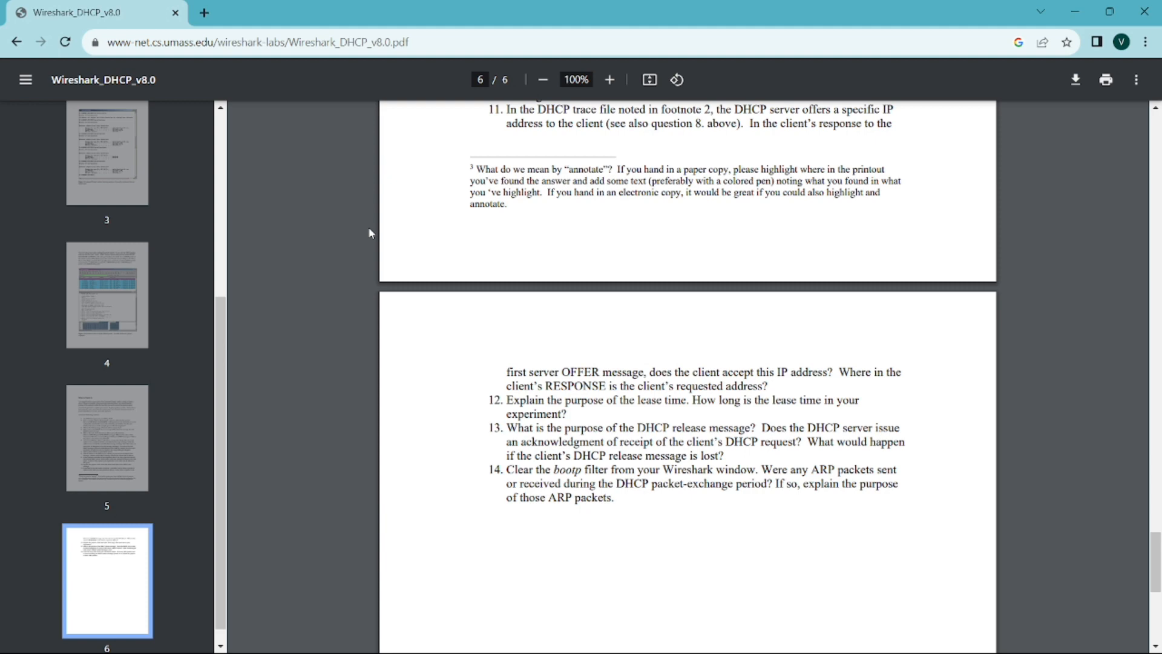
Bring Wireshark back up, expand Option (51) IP Address Lease Time of Offer packet 449 and select its lease time value.
{"action": "key", "text": "super+Tab"}
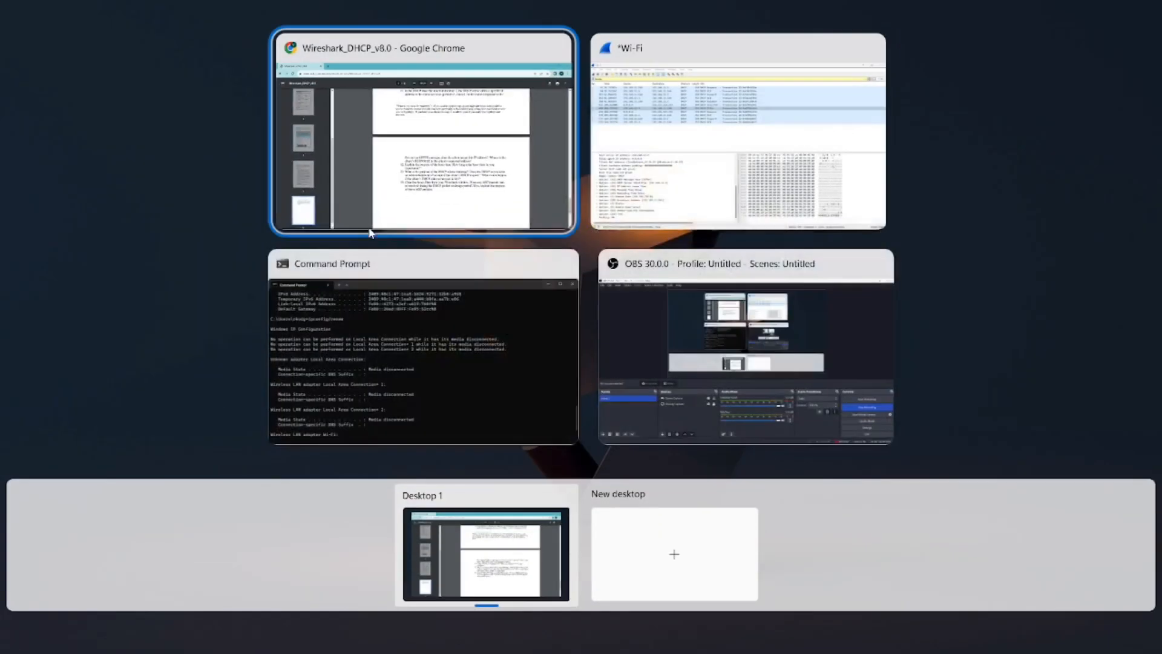
{"action": "key", "text": "Escape"}
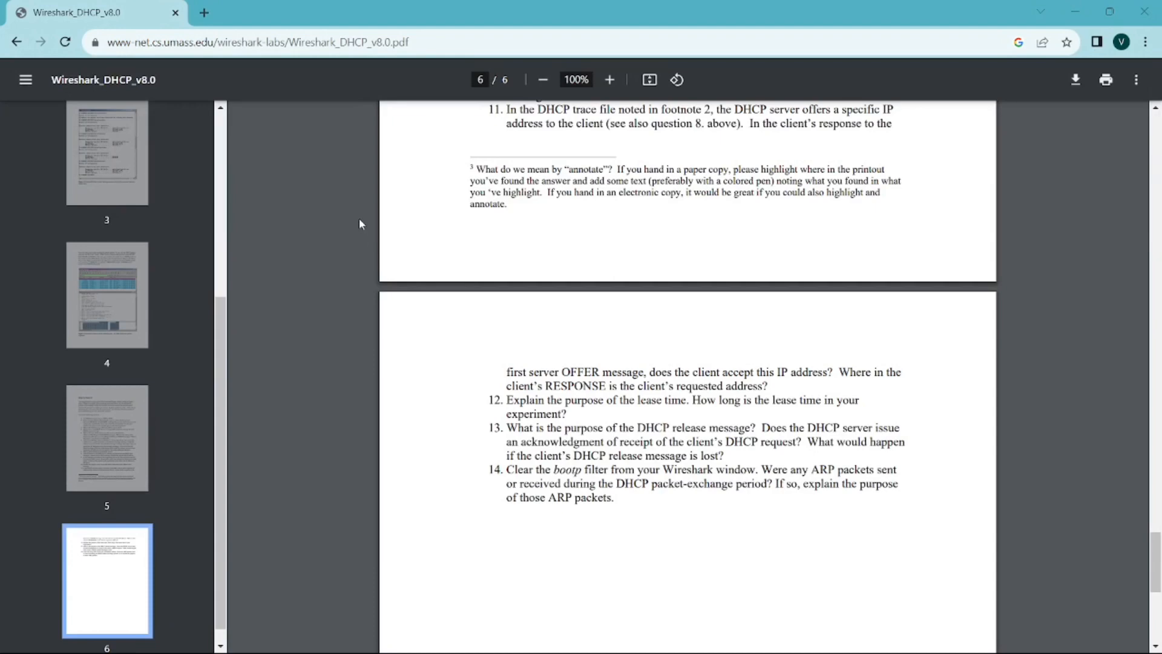
{"action": "key", "text": "super"}
{"action": "key", "text": "super+Tab"}
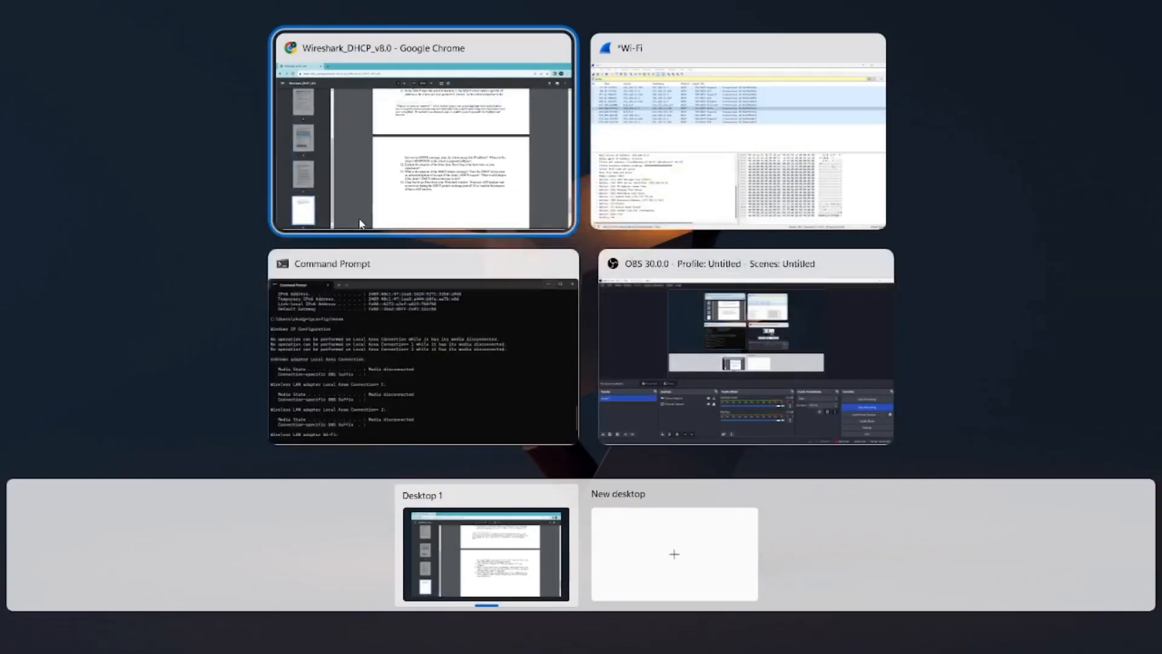
{"action": "key", "text": "Right"}
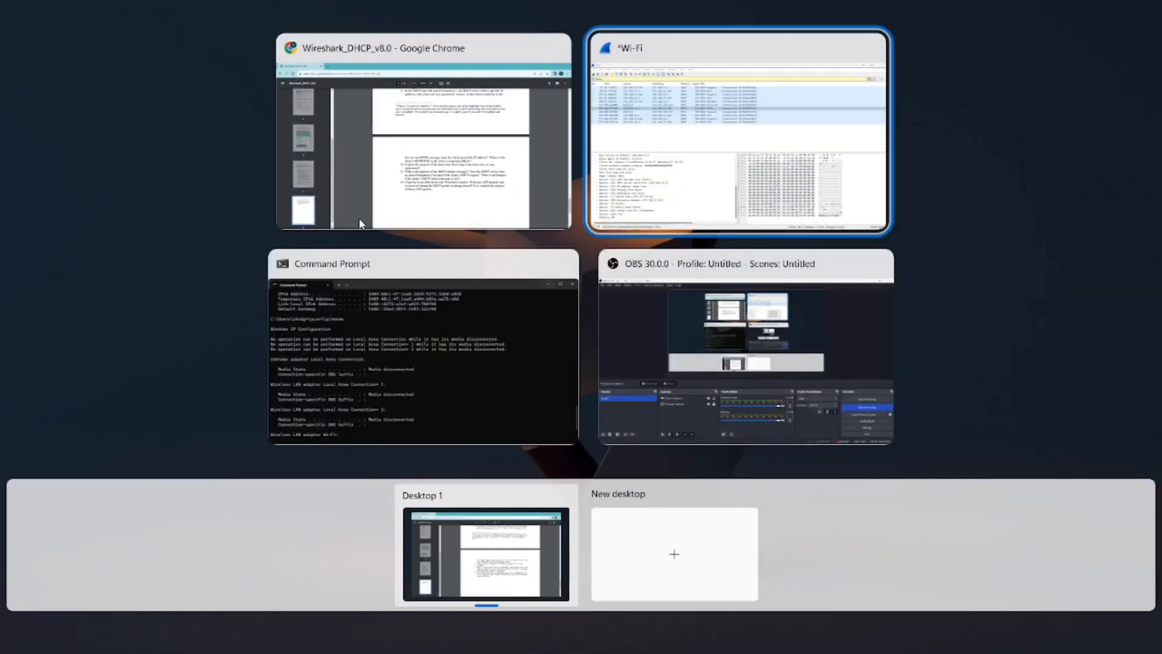
{"action": "key", "text": "Return"}
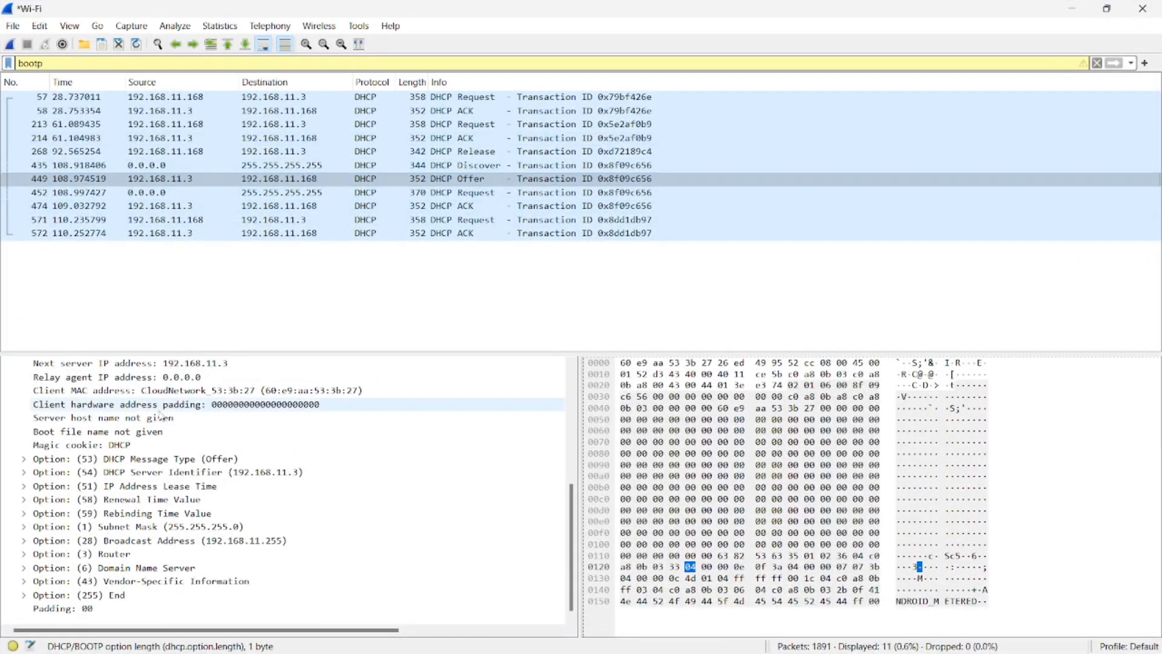
{"action": "scroll", "coordinate": [158, 445], "scroll_direction": "up", "scroll_amount": 1}
{"action": "scroll", "coordinate": [158, 460], "scroll_direction": "down", "scroll_amount": 1}
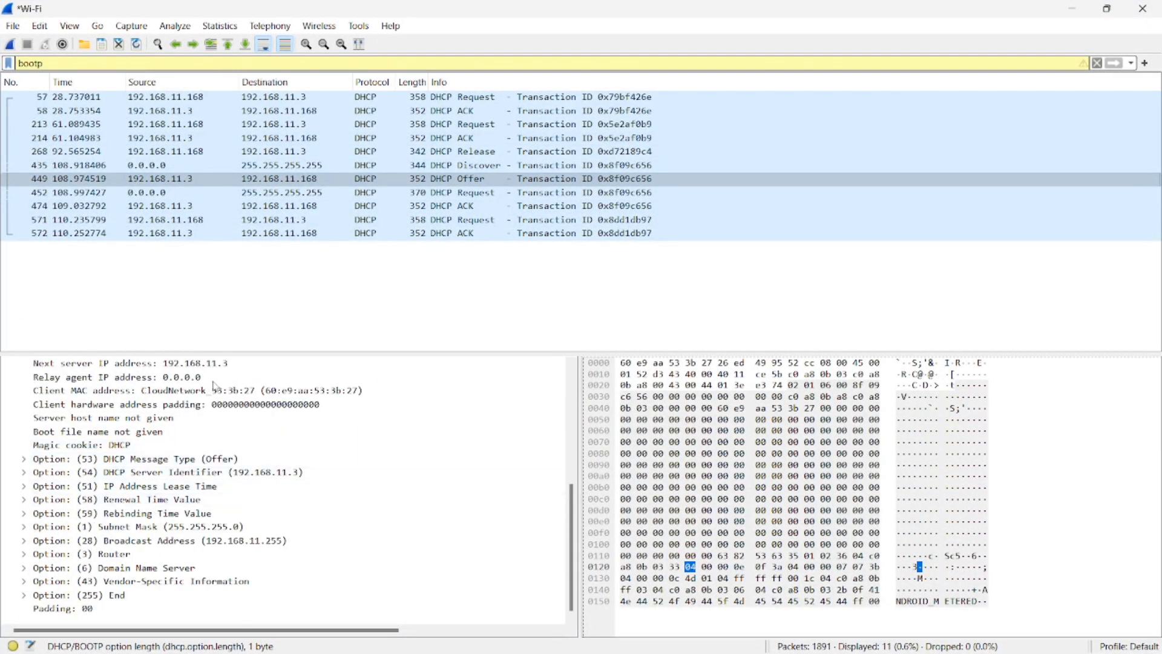
{"action": "left_click", "coordinate": [461, 181]}
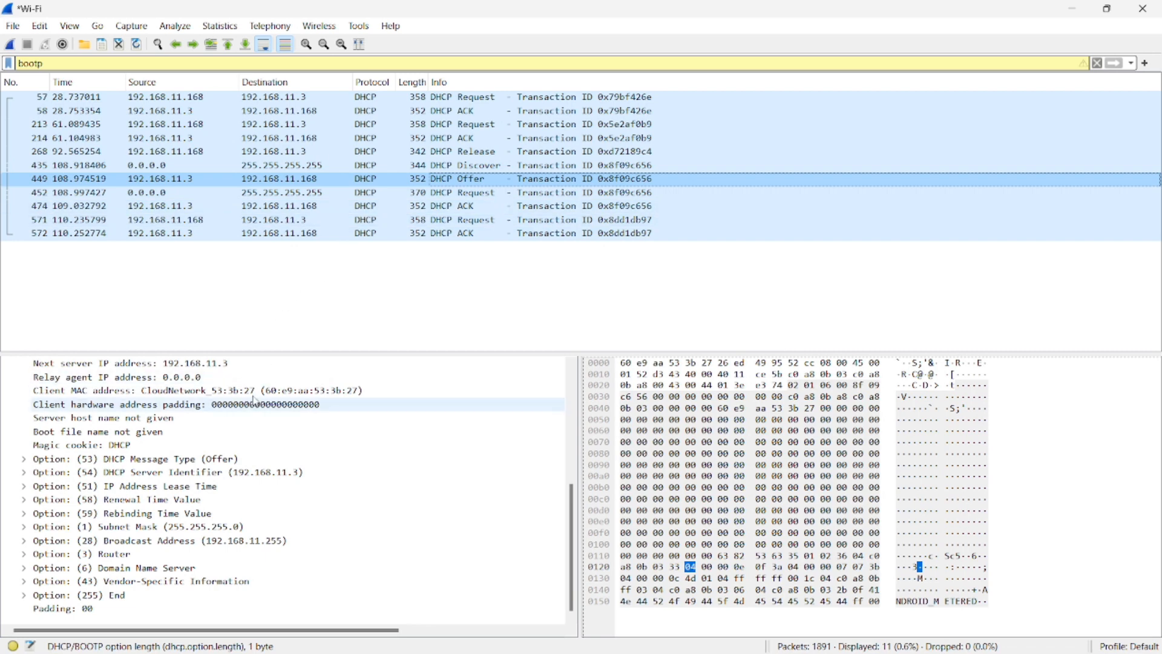
{"action": "left_click", "coordinate": [132, 488]}
{"action": "left_click", "coordinate": [24, 487]}
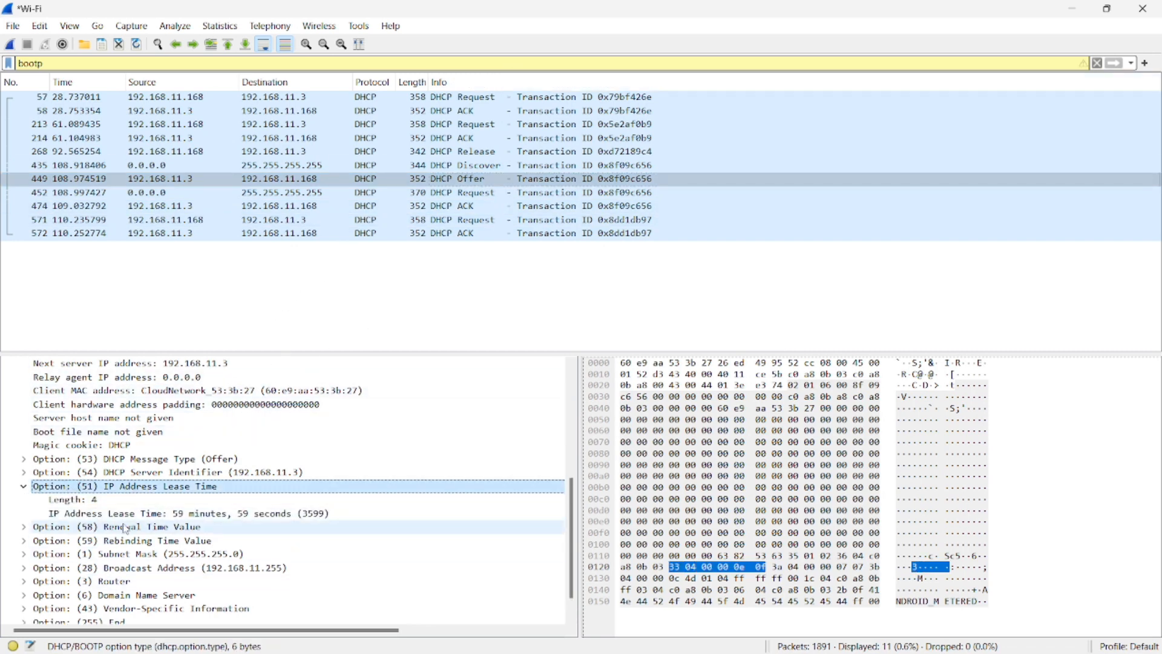
{"action": "left_click", "coordinate": [61, 514]}
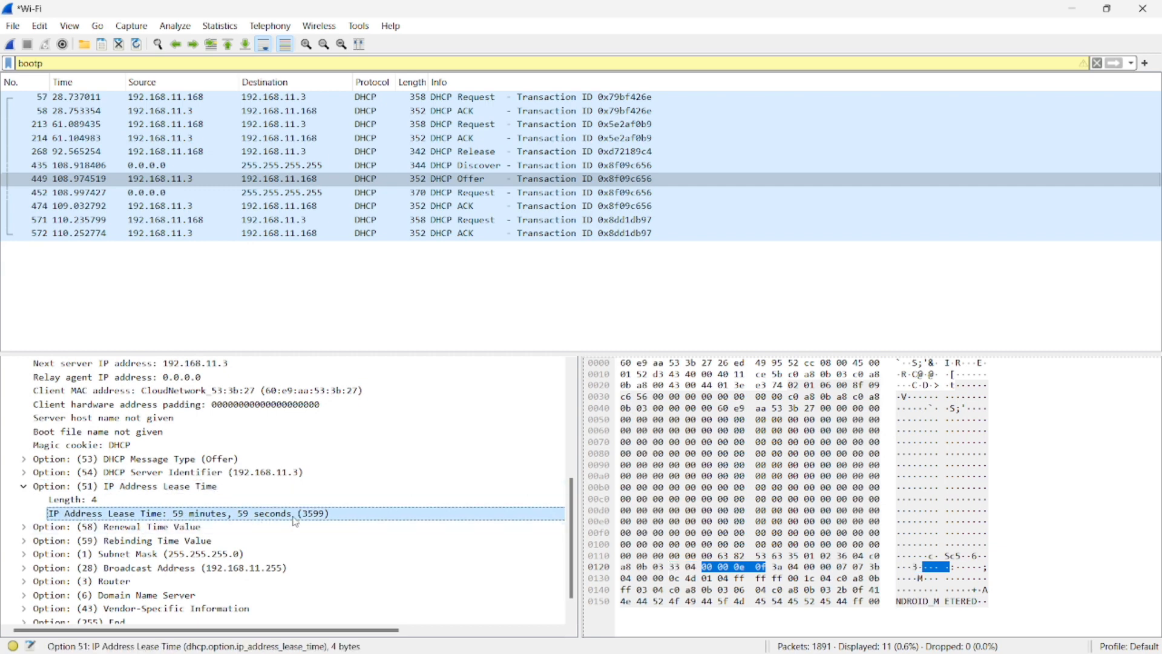
Switch to the lab PDF and read question 13 on the DHCP release message, marking the phrase about acknowledgment of the client's request.
{"action": "key", "text": "super+Tab"}
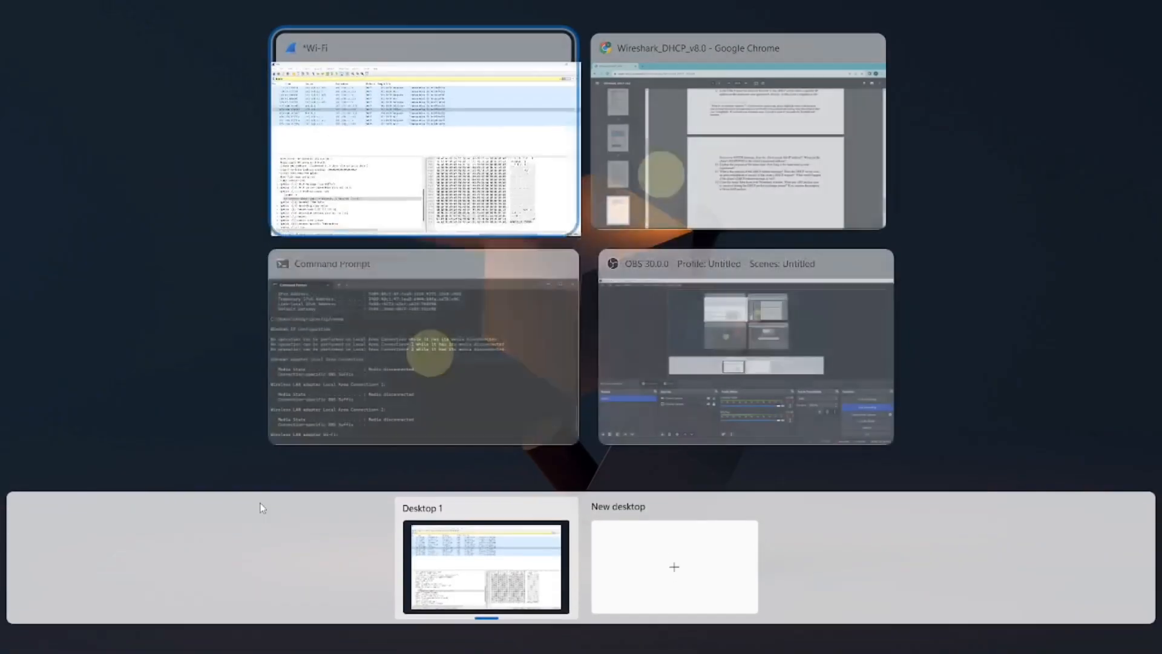
{"action": "key", "text": "Return"}
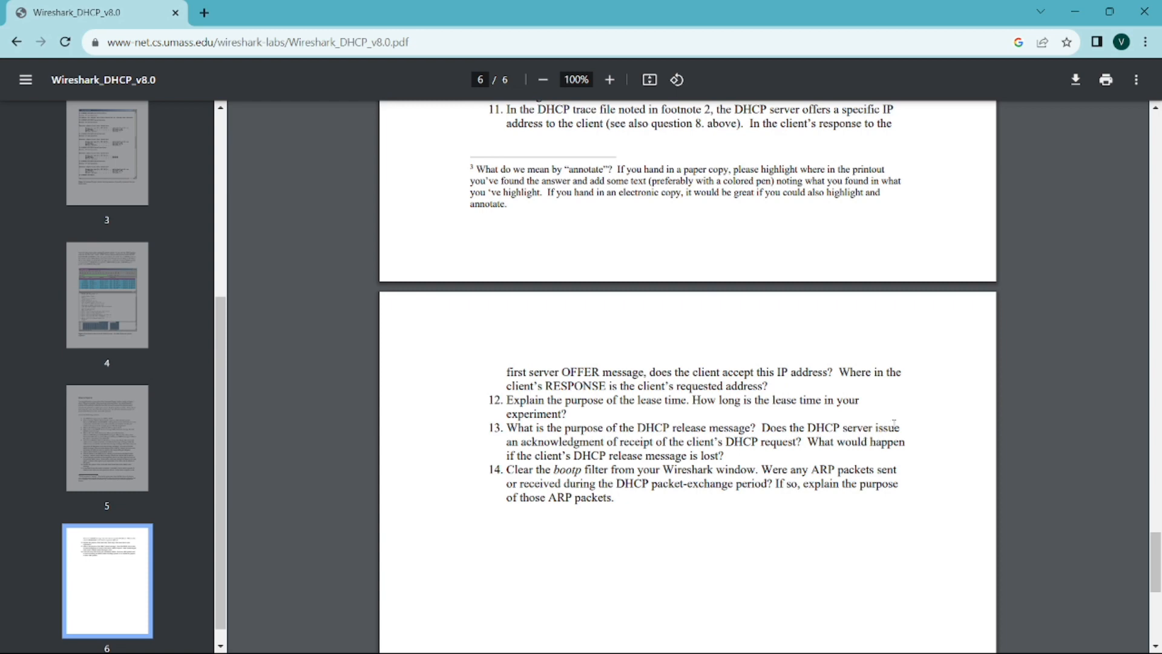
{"action": "left_click_drag", "start_coordinate": [510, 444], "coordinate": [794, 442]}
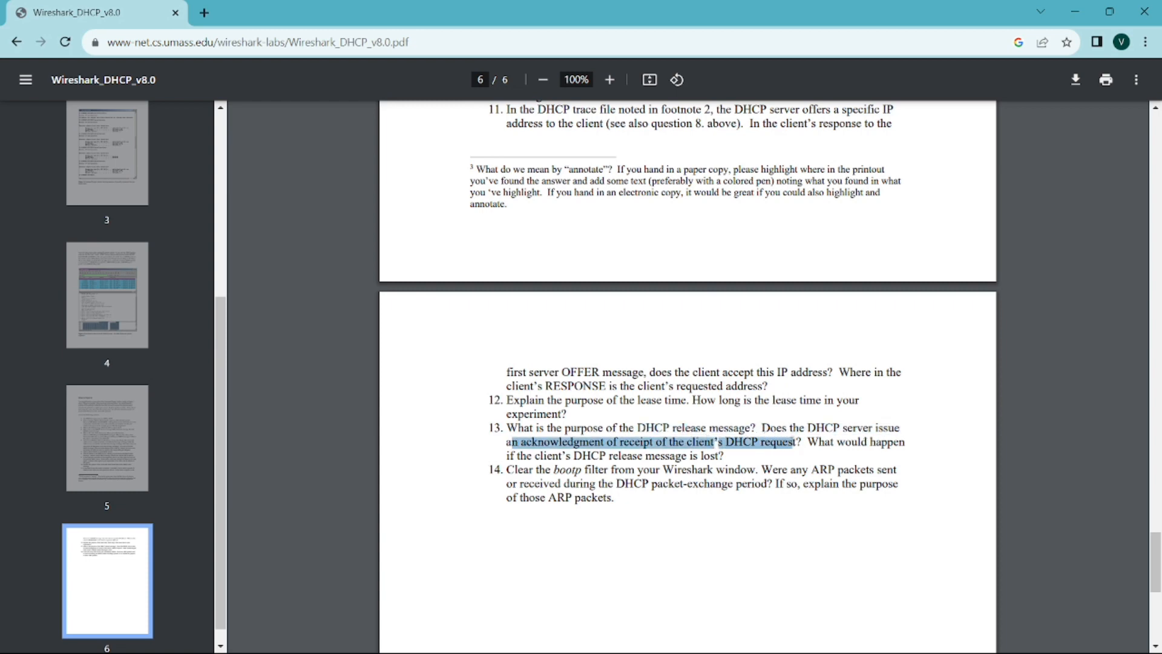
{"action": "left_click", "coordinate": [798, 442]}
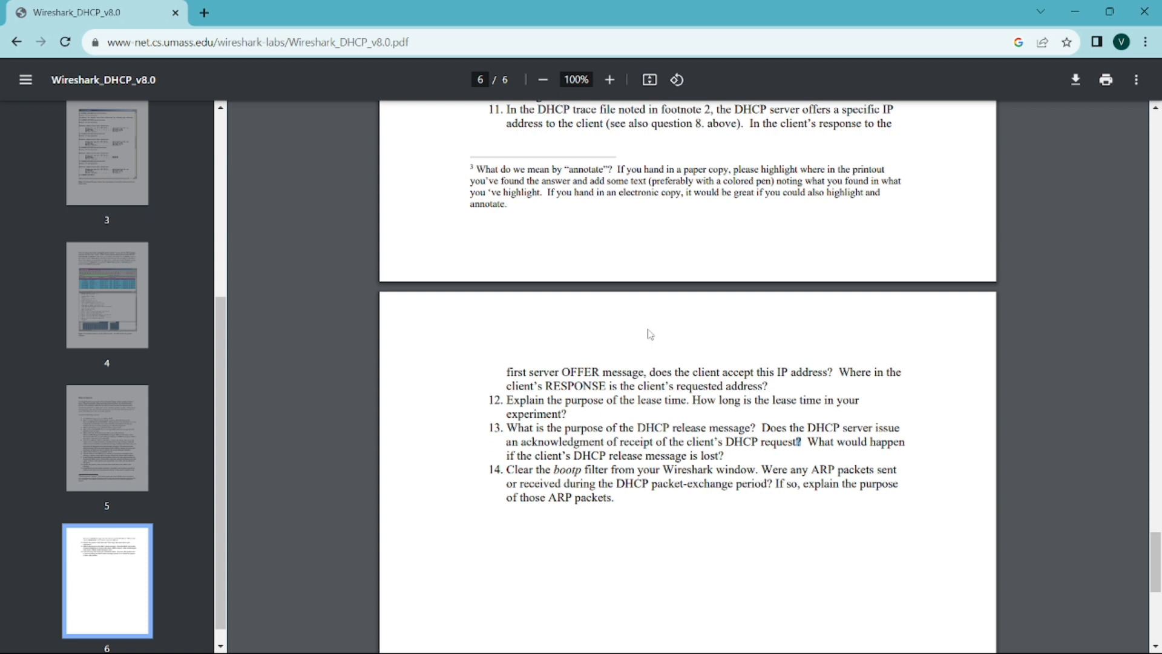
Return to Wireshark, open the details of ACK packet 474 and select its Client MAC address field.
{"action": "key", "text": "super+Tab"}
{"action": "key", "text": "Right"}
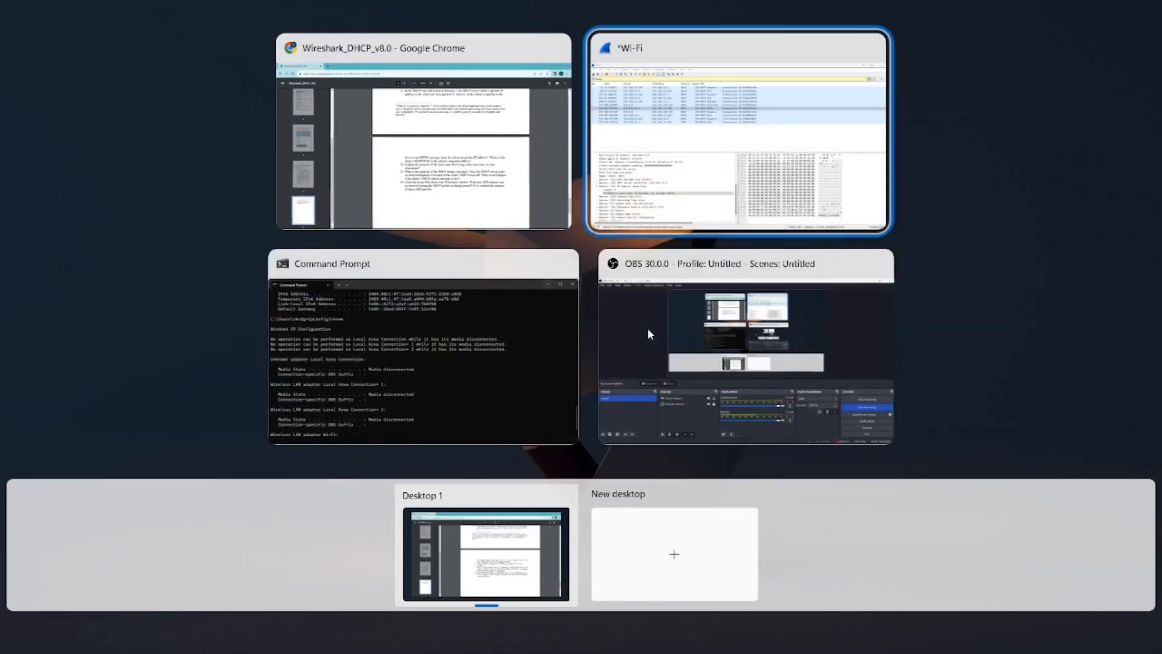
{"action": "key", "text": "Return"}
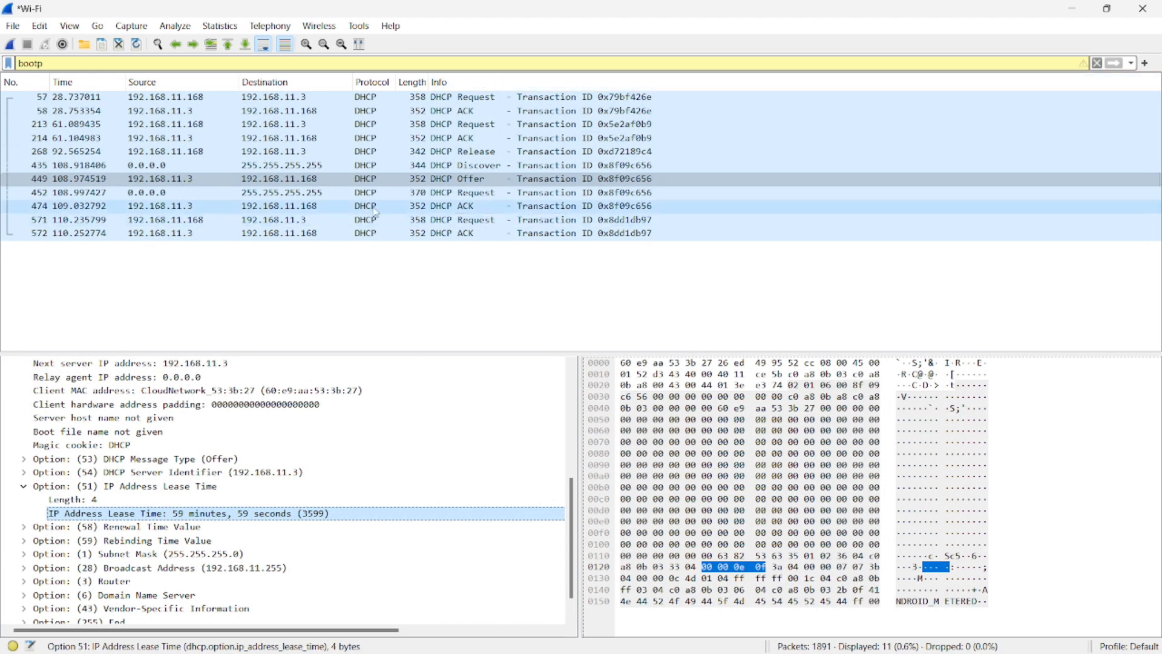
{"action": "left_click", "coordinate": [439, 209]}
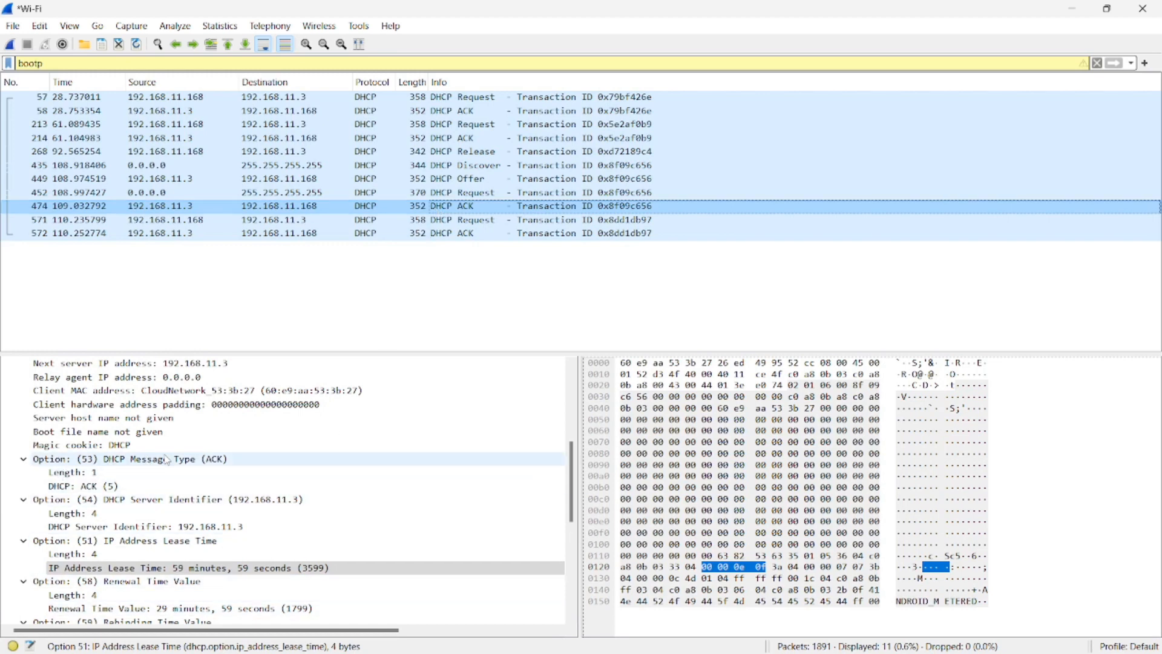
{"action": "scroll", "coordinate": [158, 495], "scroll_direction": "up", "scroll_amount": 1}
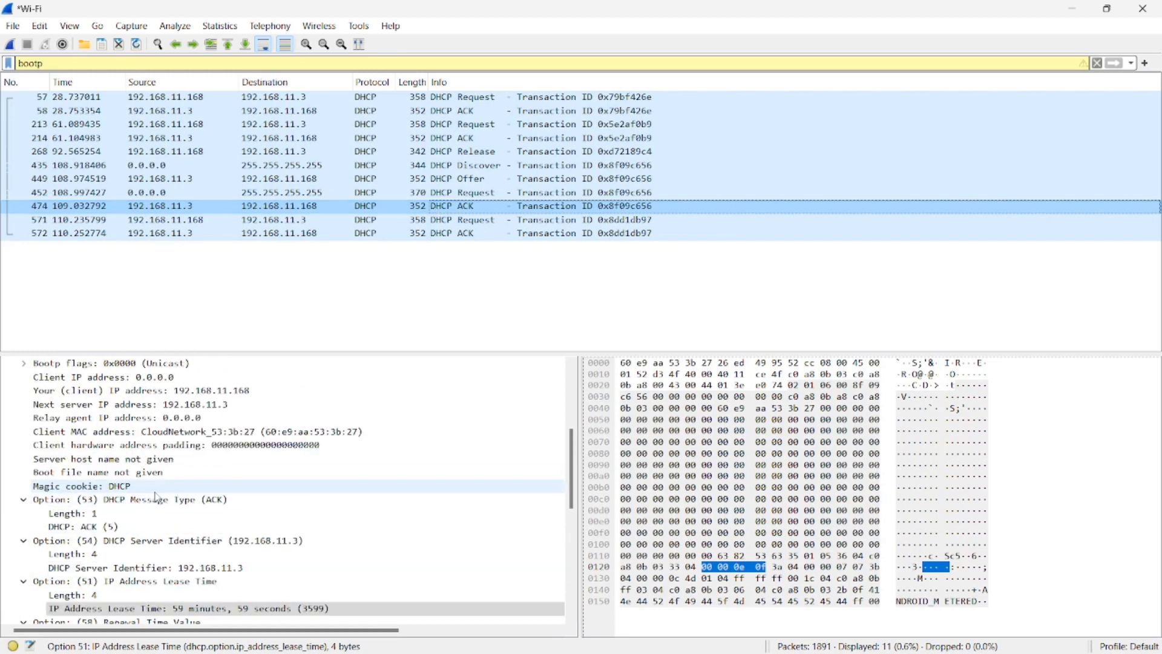
{"action": "left_click", "coordinate": [103, 437]}
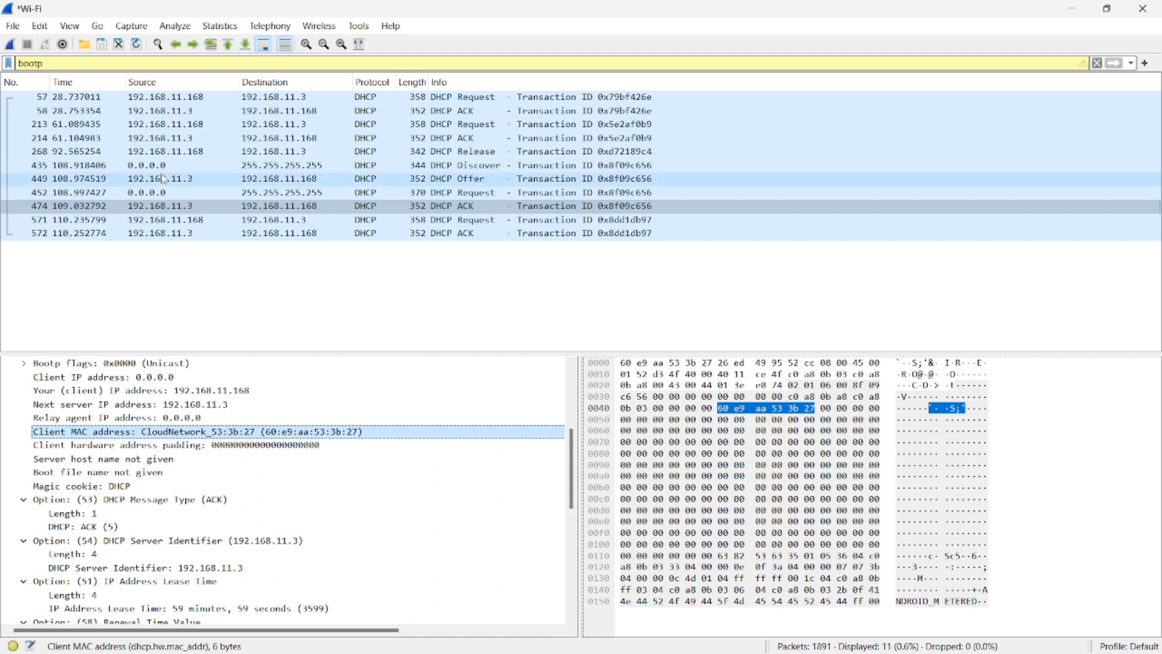
Switch to the lab PDF and read question 14 on clearing the bootp filter and looking for ARP packets.
{"action": "key", "text": "super+Tab"}
{"action": "key", "text": "Right"}
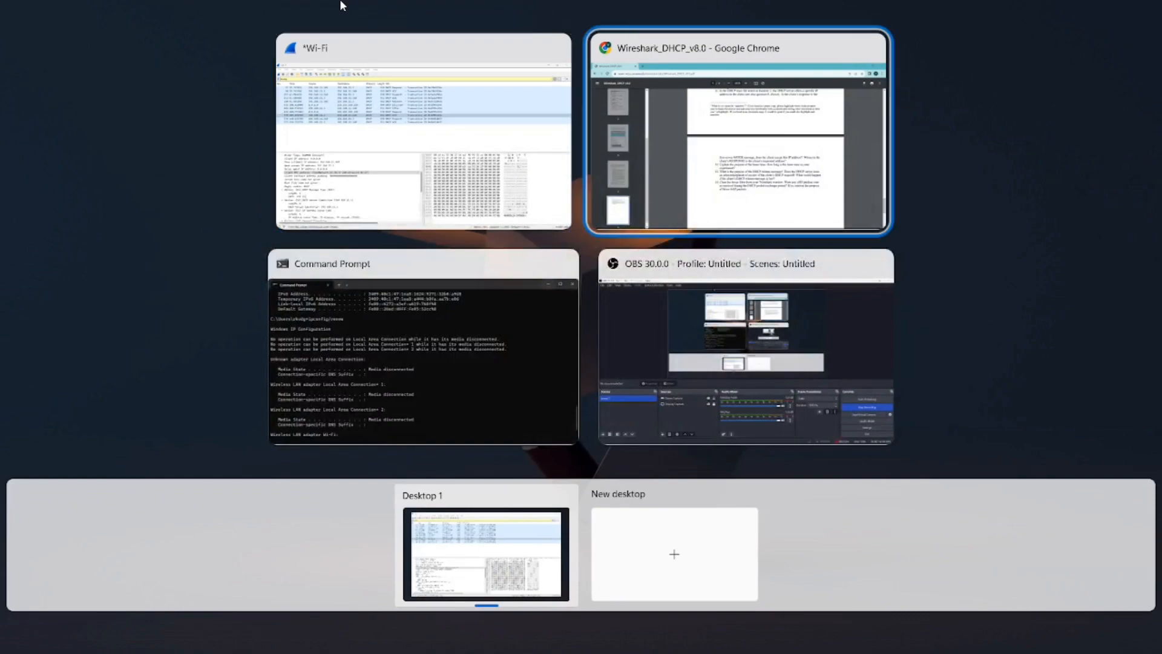
{"action": "key", "text": "Return"}
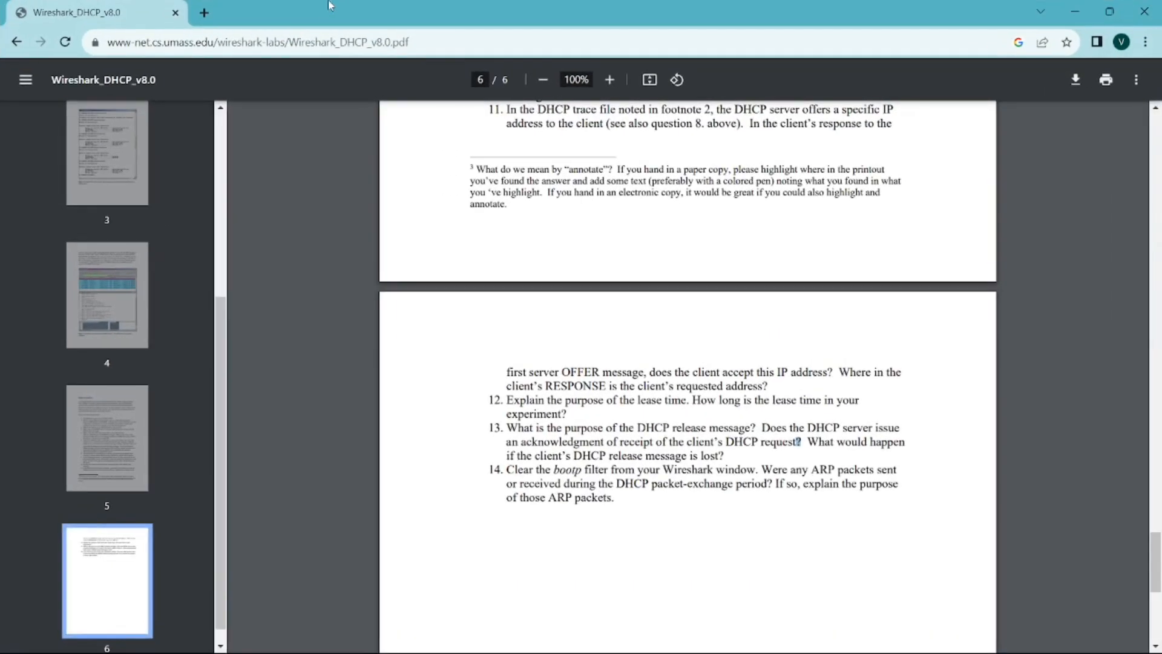
{"action": "scroll", "coordinate": [648, 237], "scroll_direction": "down", "scroll_amount": 4}
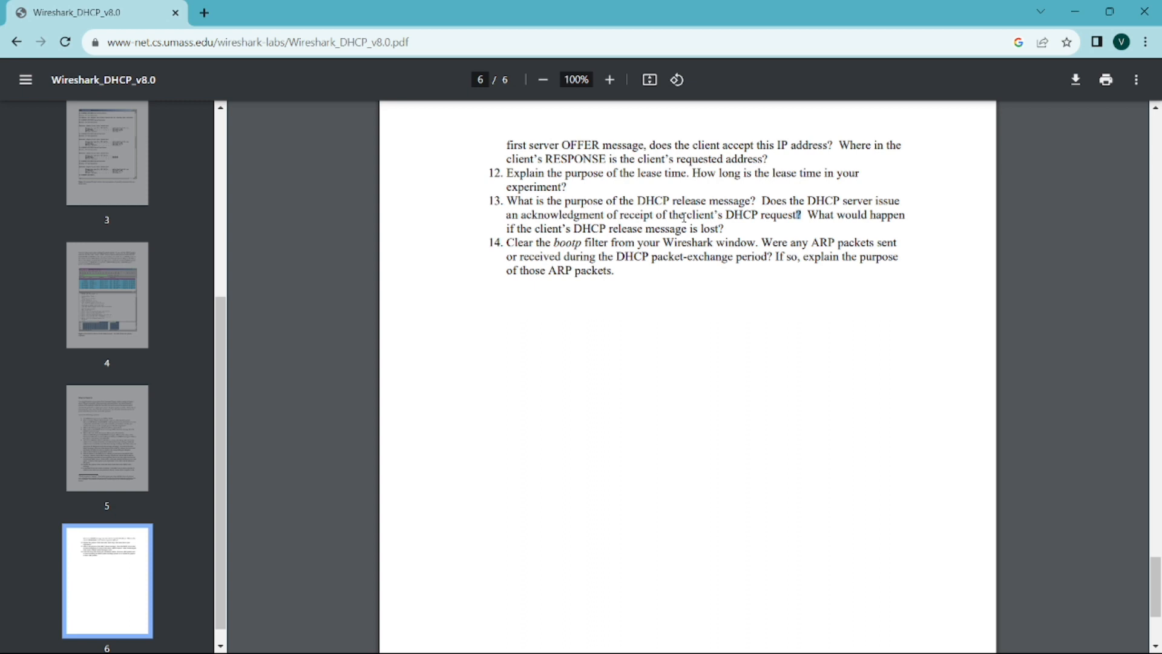
Return to Wireshark and clear the bootp display filter so all captured packets are listed.
{"action": "key", "text": "super+Tab"}
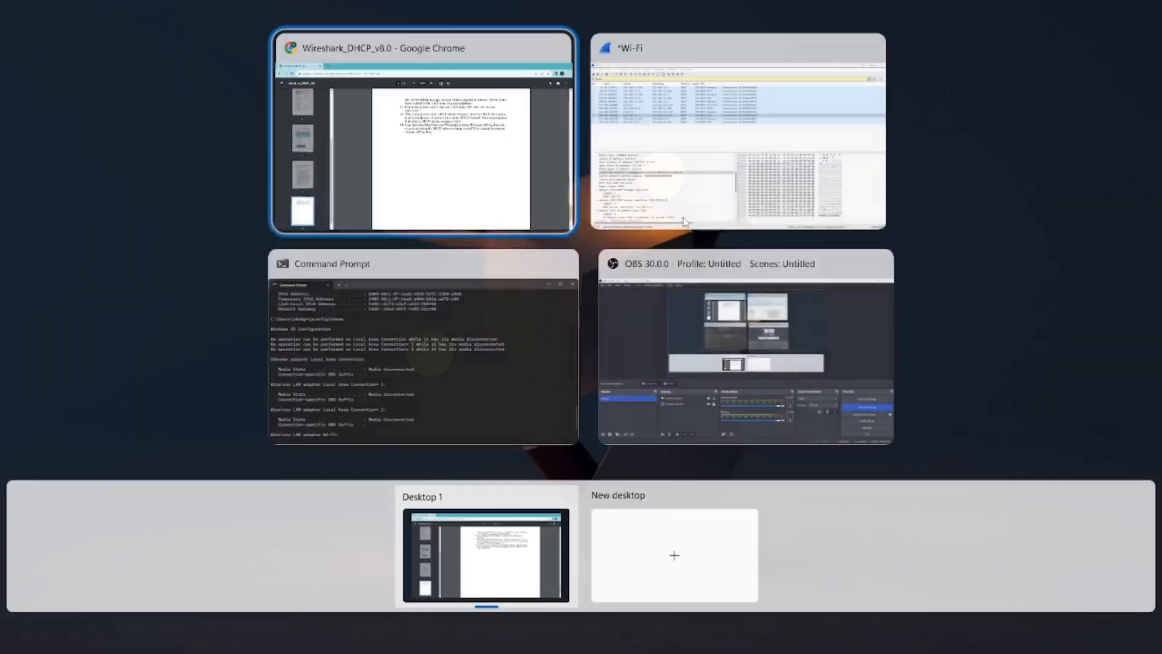
{"action": "left_click", "coordinate": [685, 221]}
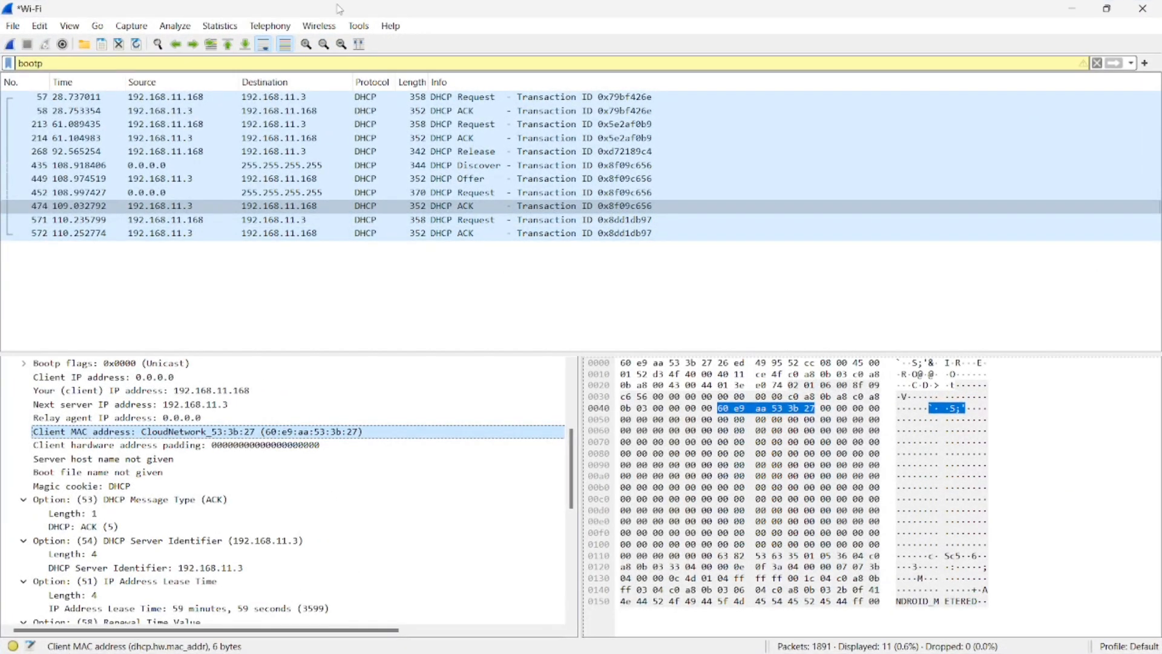
{"action": "left_click", "coordinate": [1099, 64]}
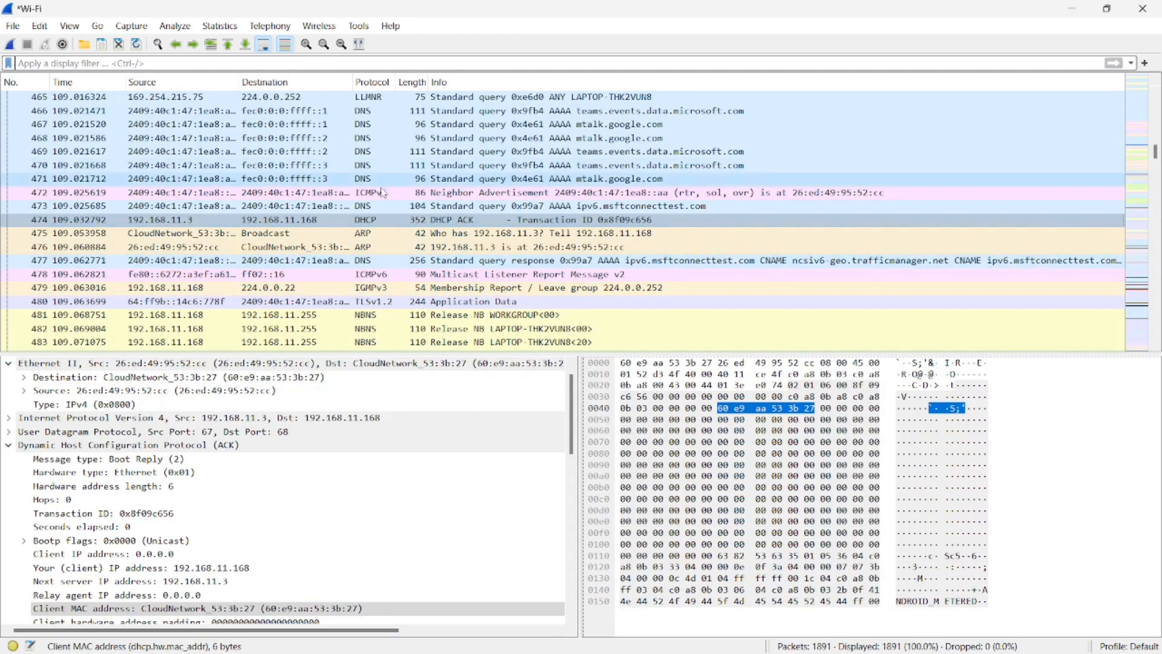
Search the unfiltered packet list for ARP traffic around the DHCP exchange and inspect ARP packets 499 and 502.
{"action": "scroll", "coordinate": [384, 191], "scroll_direction": "up", "scroll_amount": 12}
{"action": "scroll", "coordinate": [380, 168], "scroll_direction": "up", "scroll_amount": 8}
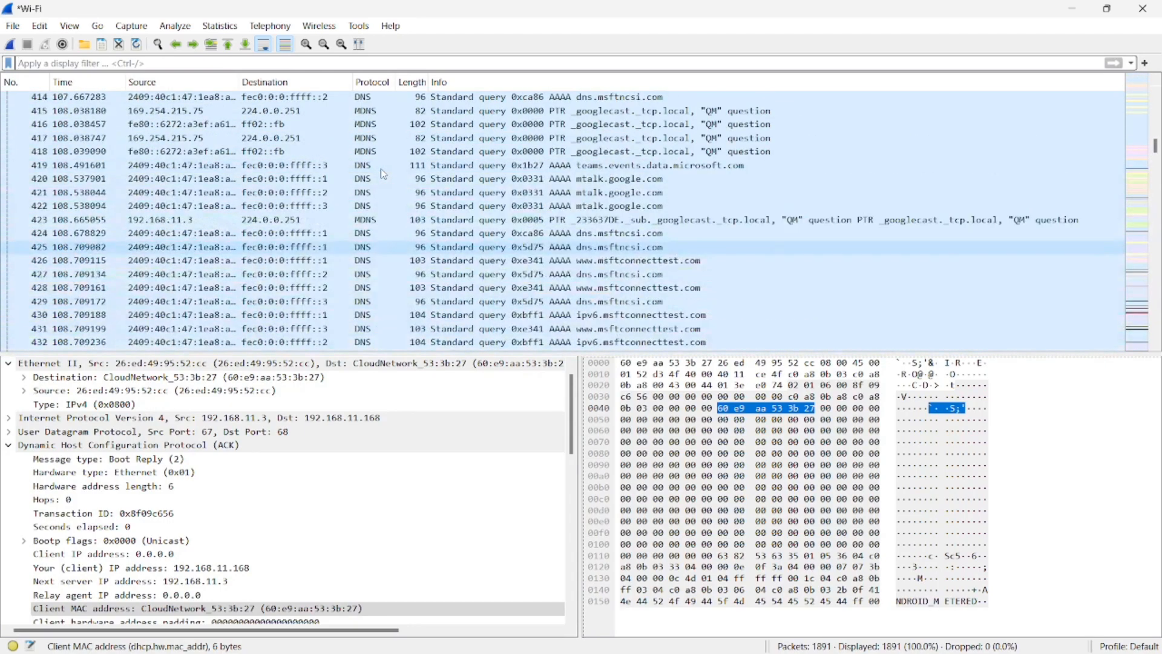
{"action": "scroll", "coordinate": [380, 168], "scroll_direction": "down", "scroll_amount": 14}
{"action": "scroll", "coordinate": [384, 158], "scroll_direction": "down", "scroll_amount": 18}
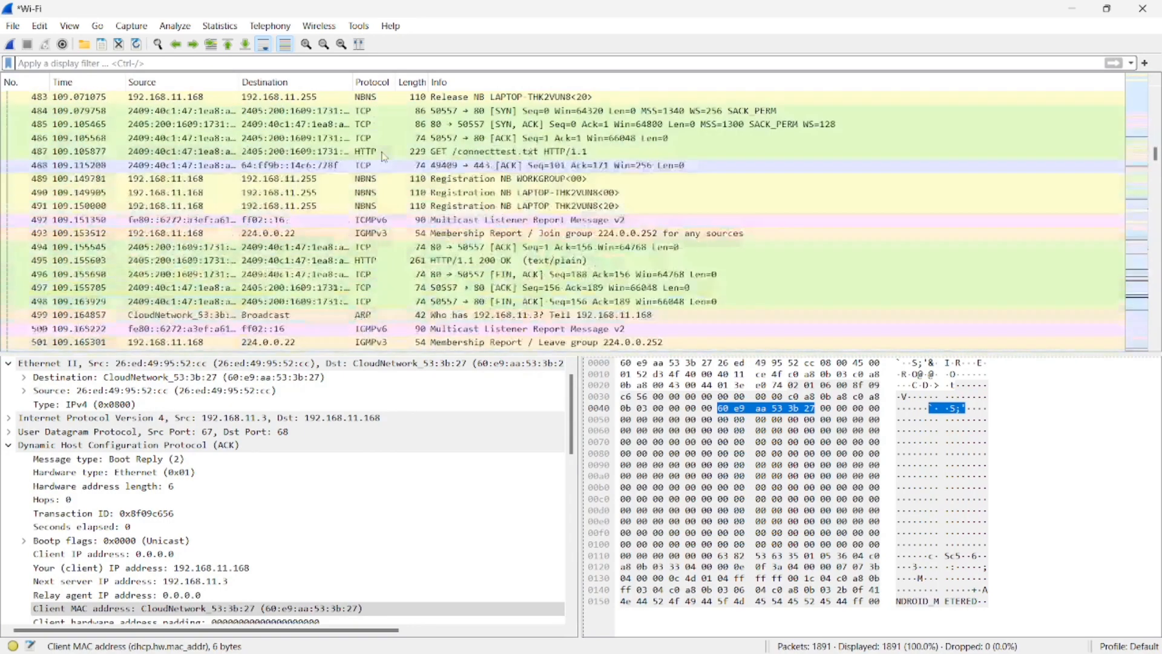
{"action": "scroll", "coordinate": [384, 157], "scroll_direction": "down", "scroll_amount": 4}
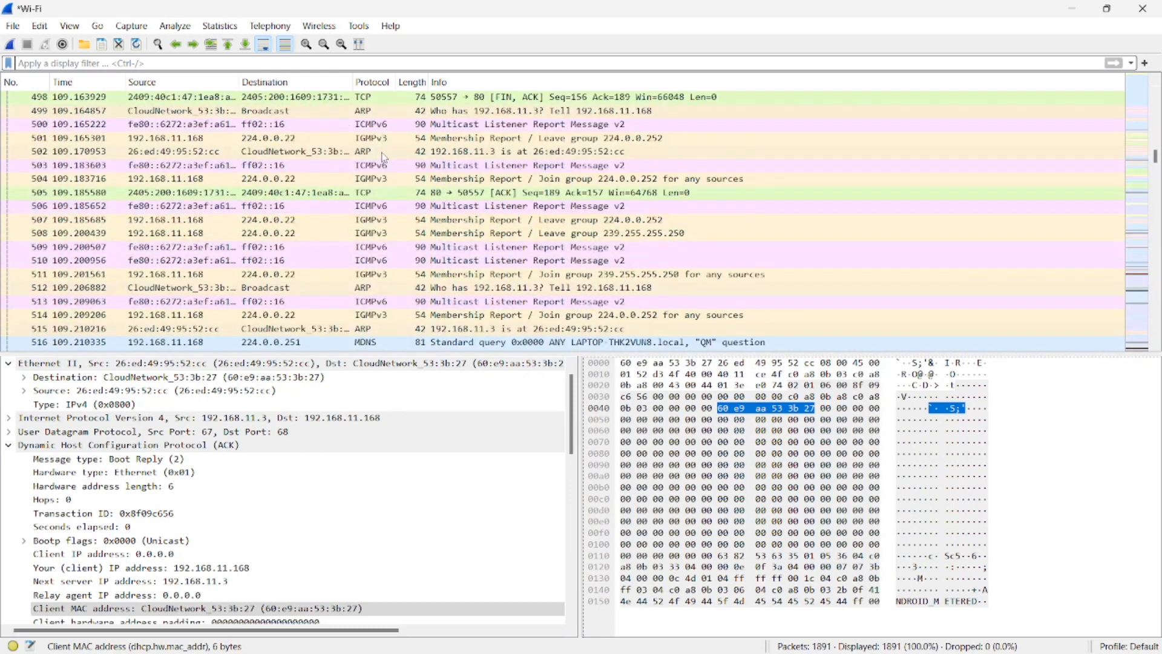
{"action": "scroll", "coordinate": [384, 157], "scroll_direction": "up", "scroll_amount": 4}
{"action": "left_click", "coordinate": [380, 193]}
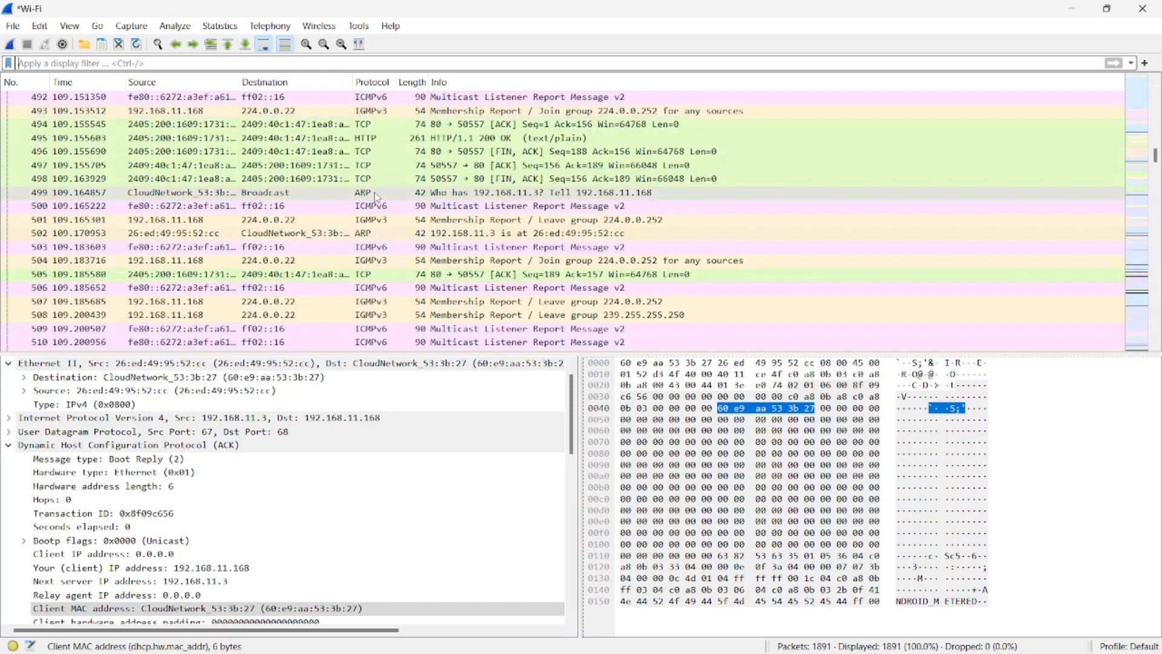
{"action": "left_click", "coordinate": [370, 234]}
Inspect the ARP request in packet 512 and the ARP reply in packet 515.
{"action": "scroll", "coordinate": [370, 241], "scroll_direction": "down", "scroll_amount": 3}
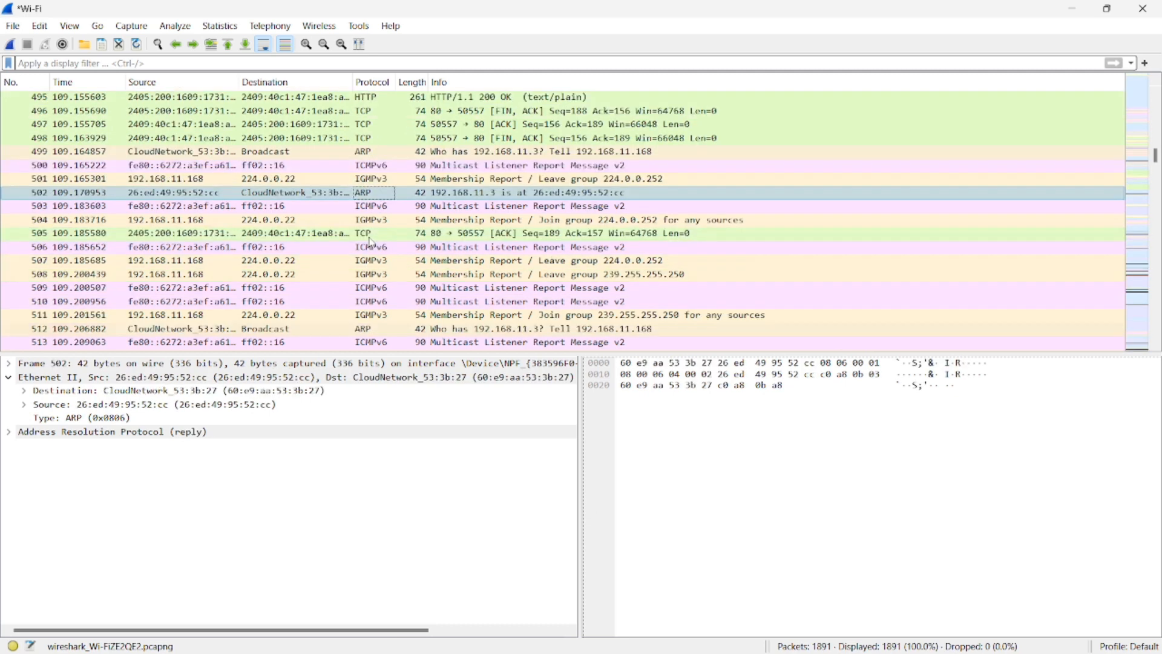
{"action": "left_click", "coordinate": [372, 247]}
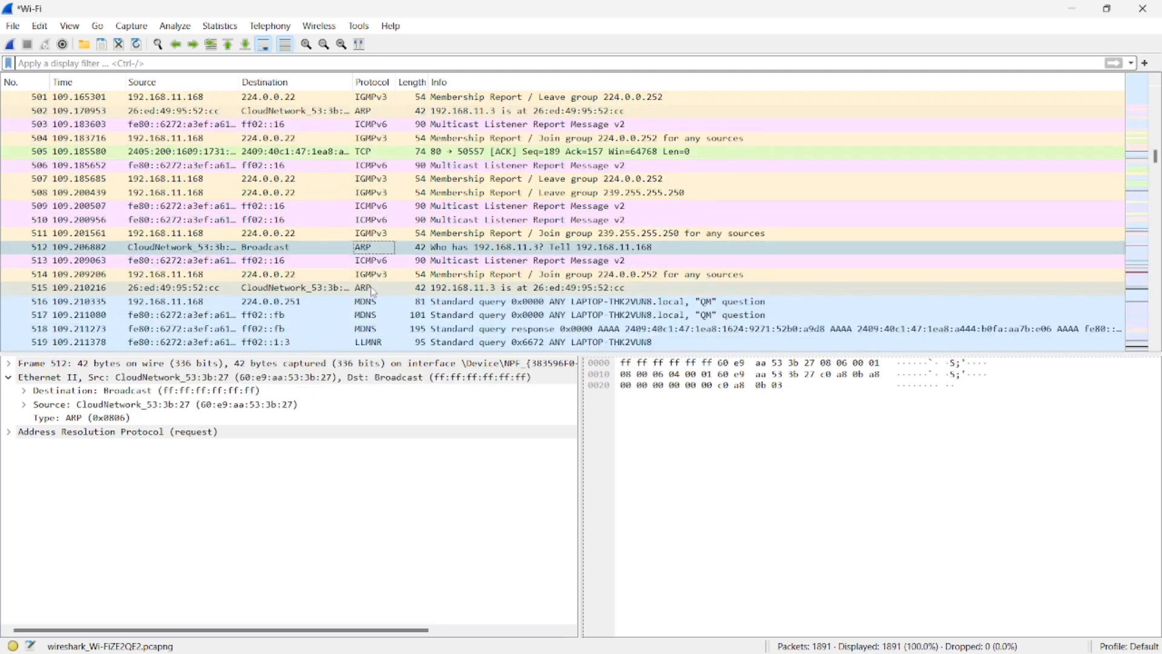
{"action": "left_click", "coordinate": [373, 288]}
Inspect ARP request packet 526 and ARP Probe packet 530, and check the packets following them for more ARP traffic.
{"action": "scroll", "coordinate": [374, 288], "scroll_direction": "down", "scroll_amount": 4}
{"action": "scroll", "coordinate": [375, 290], "scroll_direction": "down", "scroll_amount": 1}
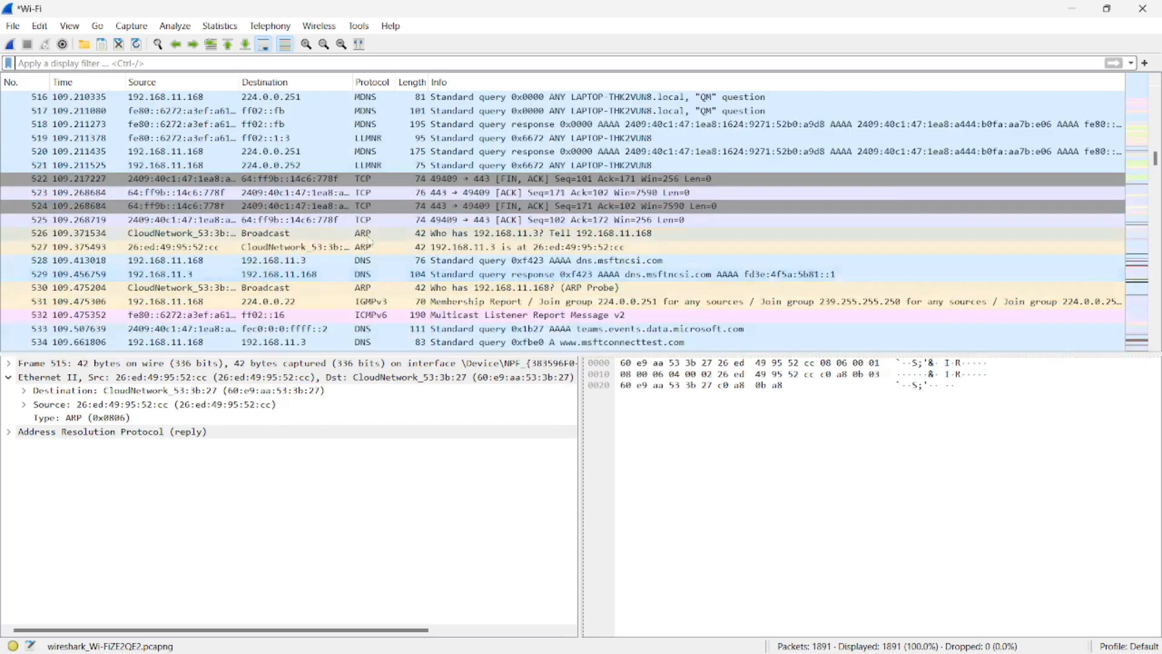
{"action": "left_click", "coordinate": [370, 234]}
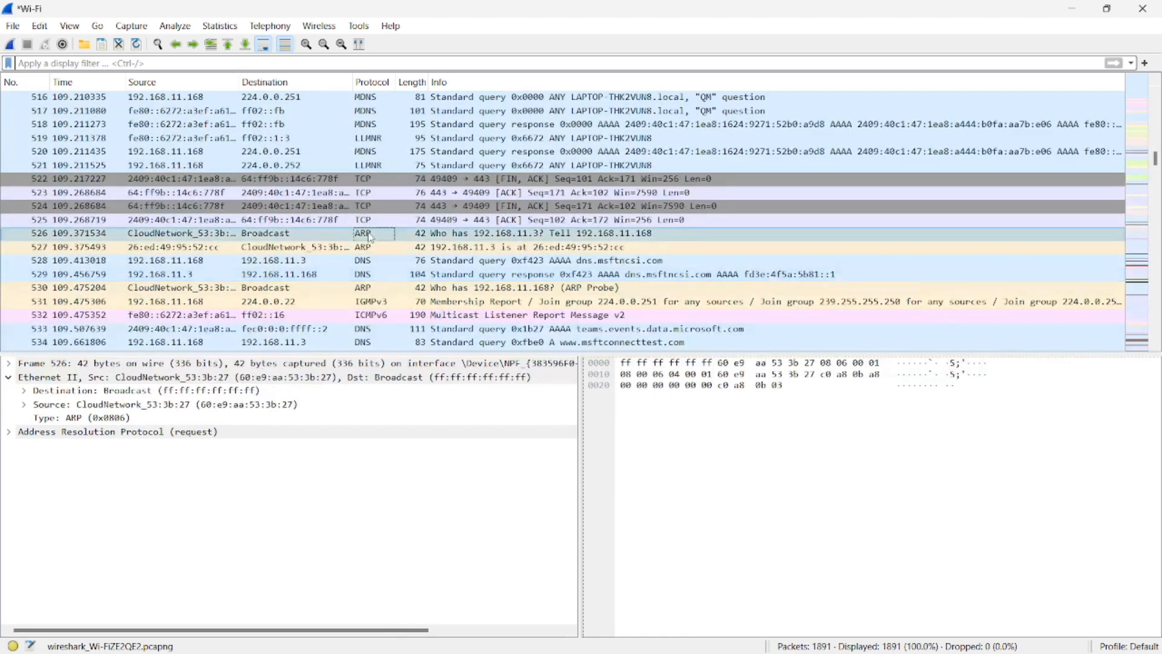
{"action": "left_click", "coordinate": [370, 289]}
{"action": "scroll", "coordinate": [371, 288], "scroll_direction": "down", "scroll_amount": 3}
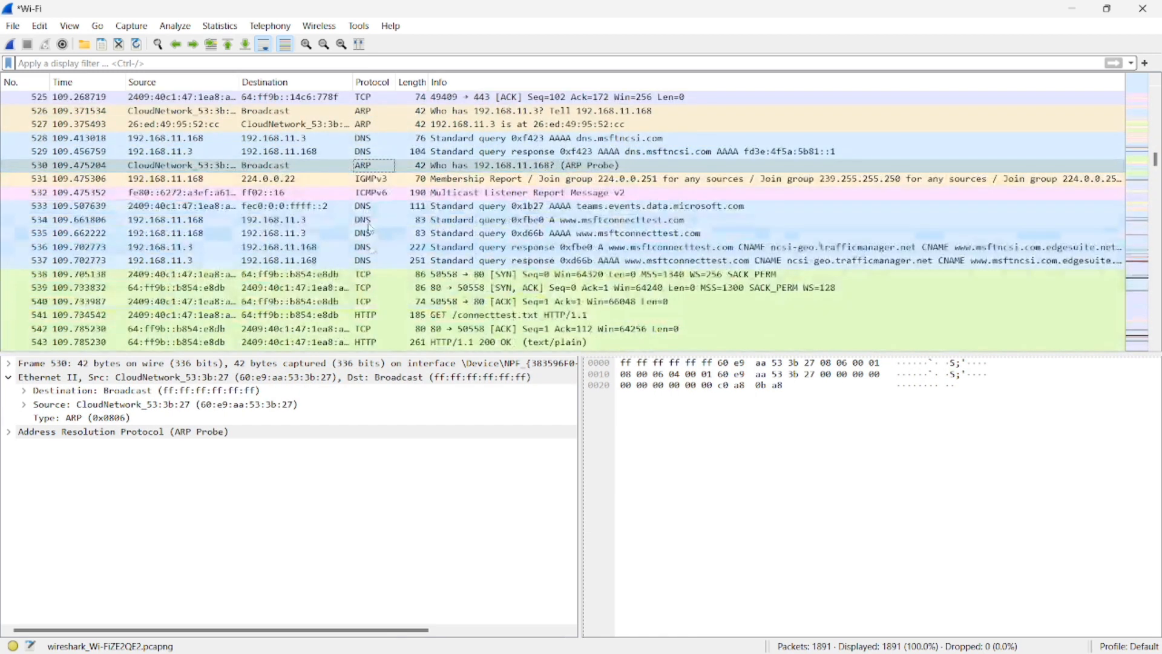
{"action": "scroll", "coordinate": [371, 288], "scroll_direction": "down", "scroll_amount": 5}
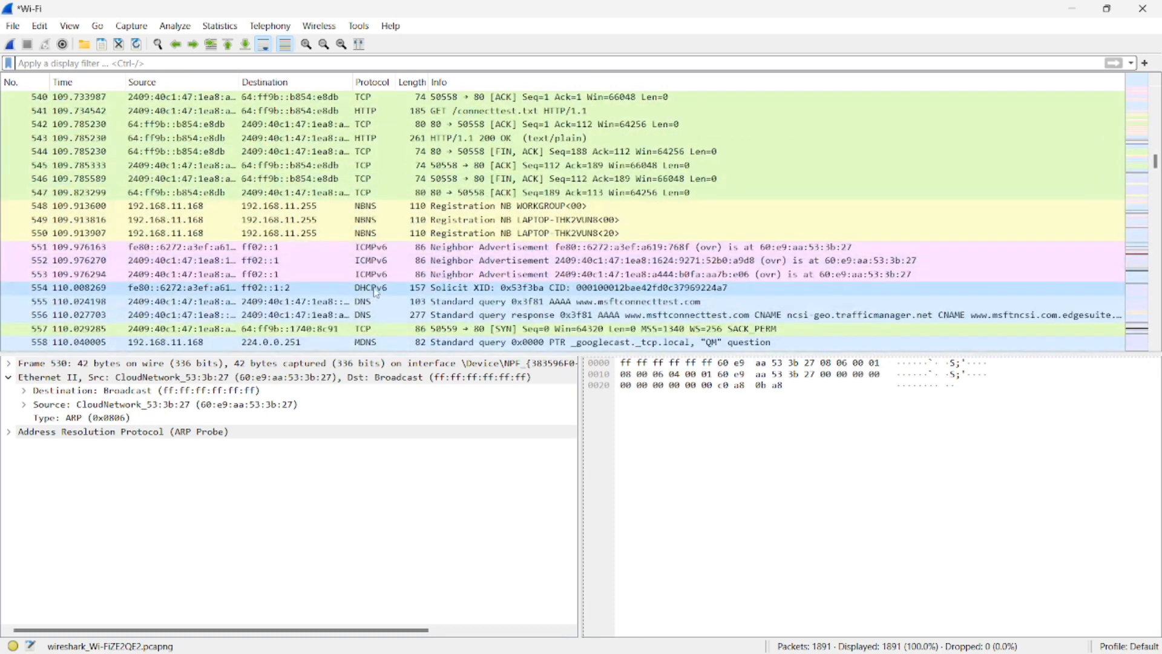
{"action": "scroll", "coordinate": [366, 288], "scroll_direction": "up", "scroll_amount": 1}
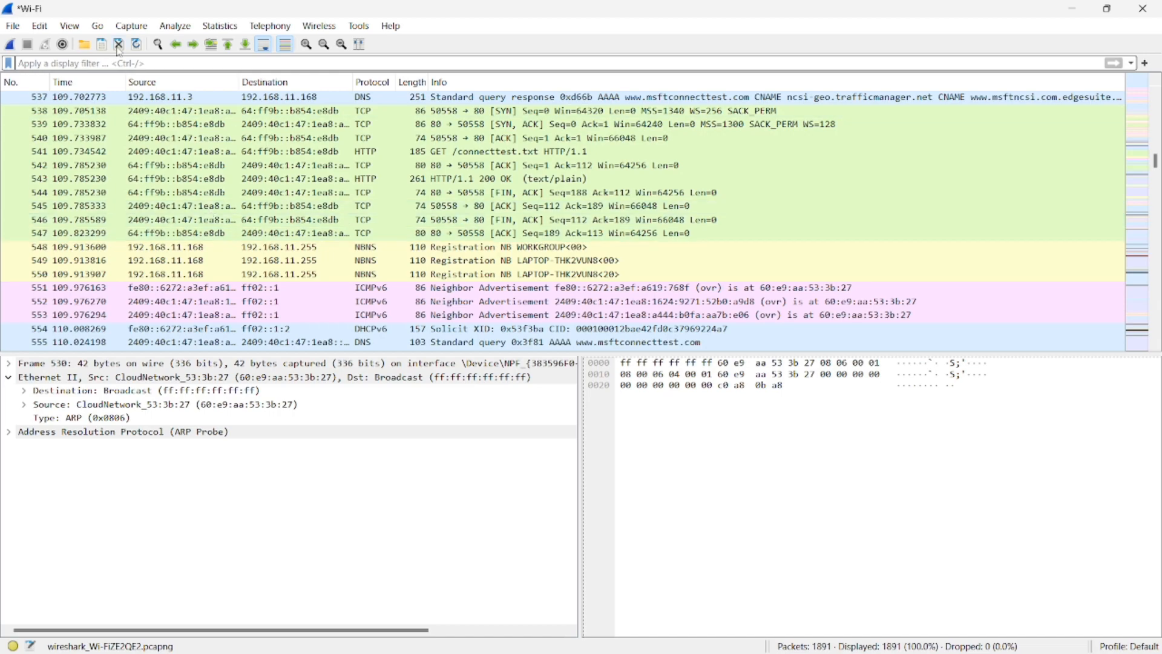
Switch to the lab PDF in the browser and review question 14 on the purpose of the ARP packets.
{"action": "key", "text": "super+Tab"}
{"action": "key", "text": "Right"}
{"action": "key", "text": "Return"}
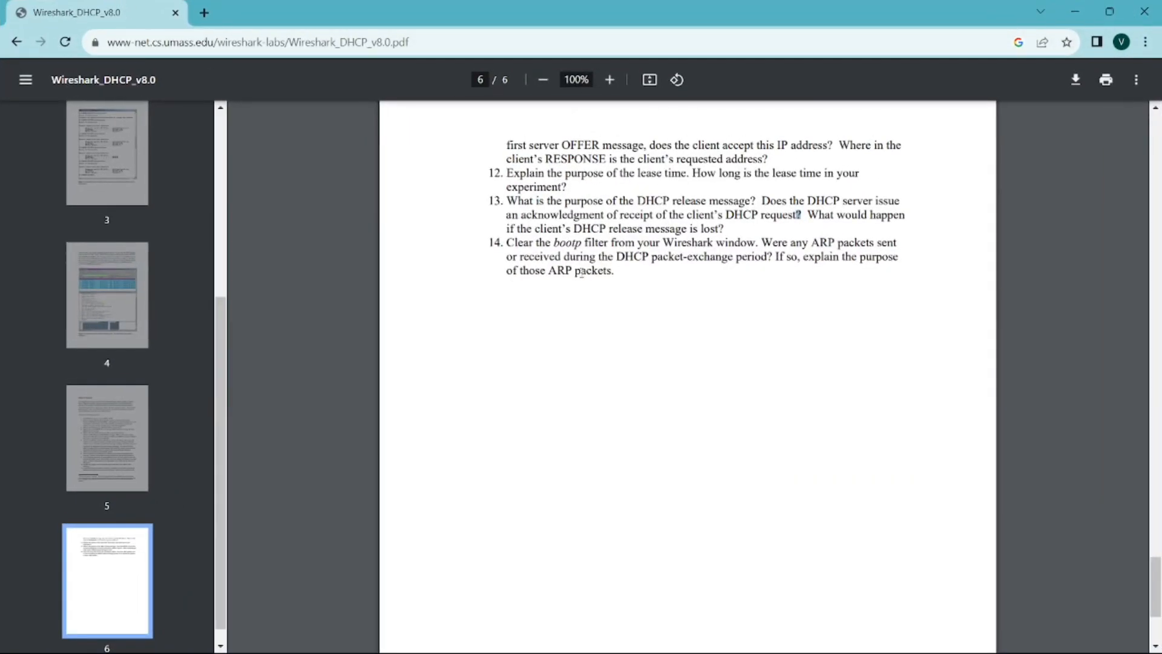
{"action": "scroll", "coordinate": [587, 273], "scroll_direction": "down", "scroll_amount": 3}
{"action": "scroll", "coordinate": [587, 266], "scroll_direction": "up", "scroll_amount": 4}
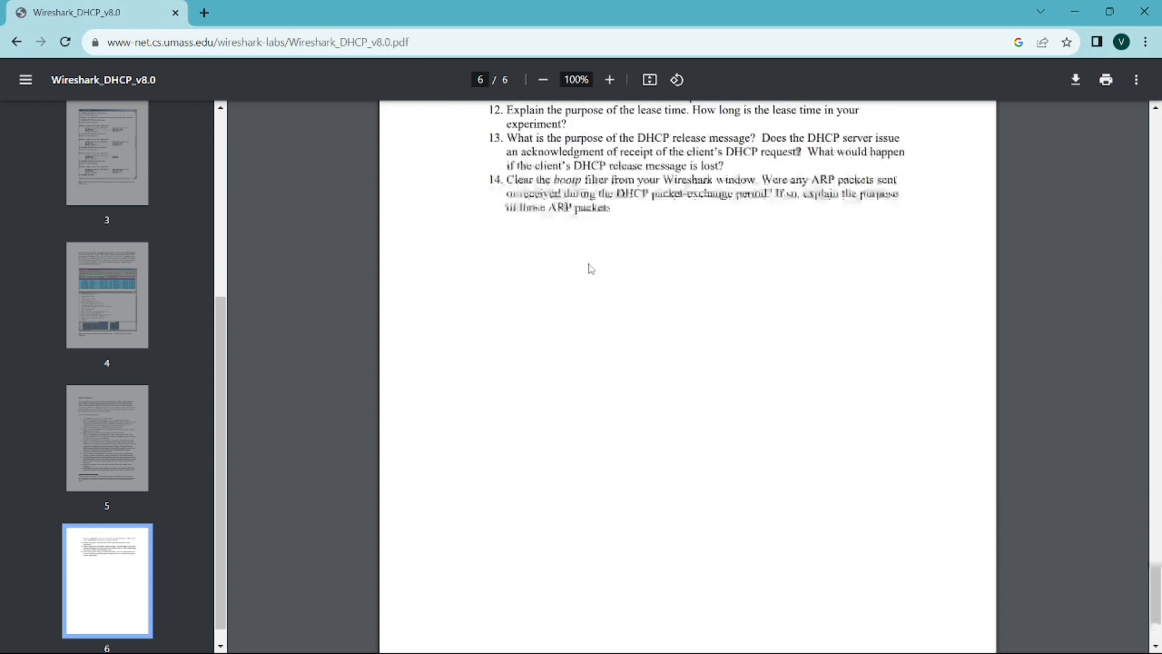